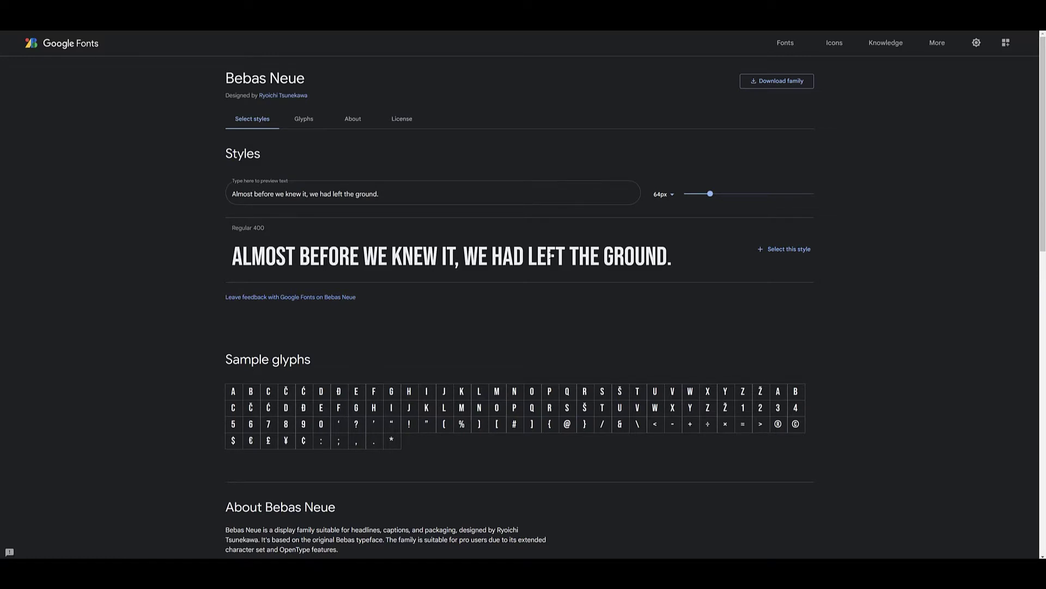
# Review the Bebas Neue font page on Google Fonts and the Built Titling font page on DaFont.
pyautogui.scroll(-5, 545, 255)
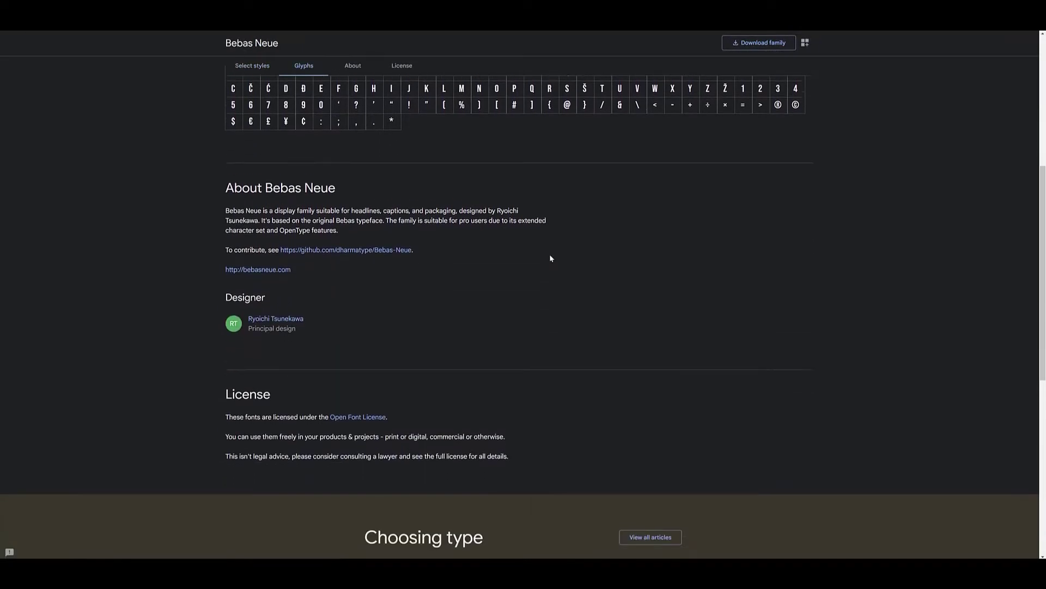
pyautogui.scroll(3, 545, 255)
pyautogui.scroll(2, 545, 255)
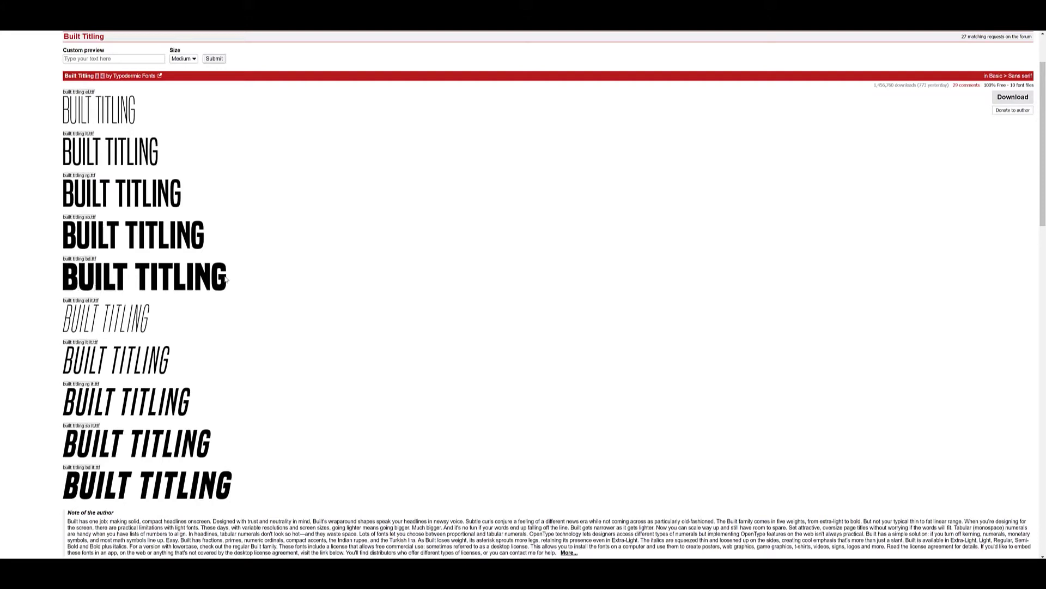
pyautogui.scroll(2, 449, 276)
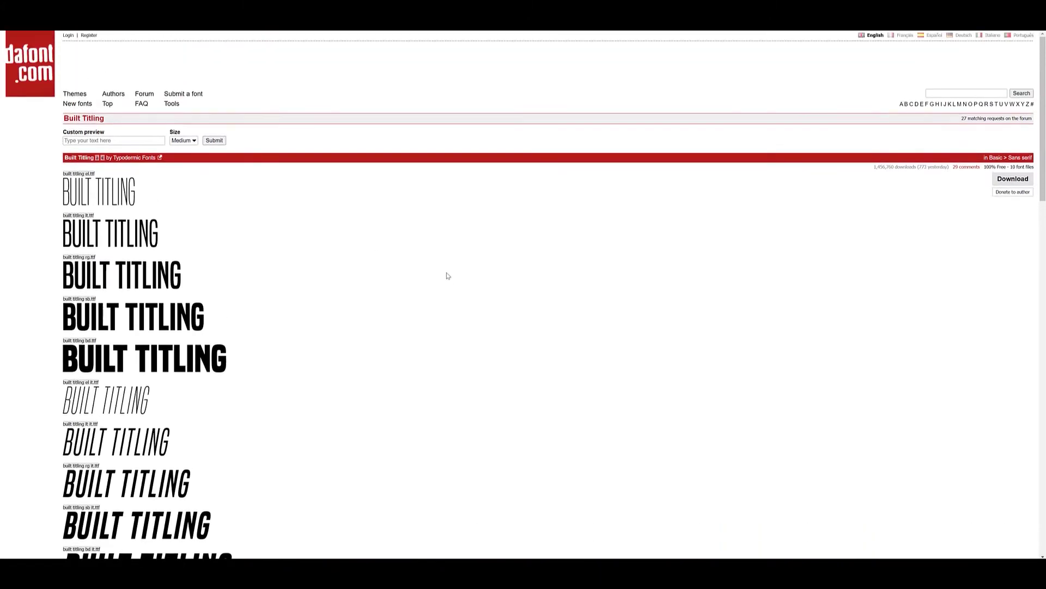
pyautogui.scroll(-1, 414, 334)
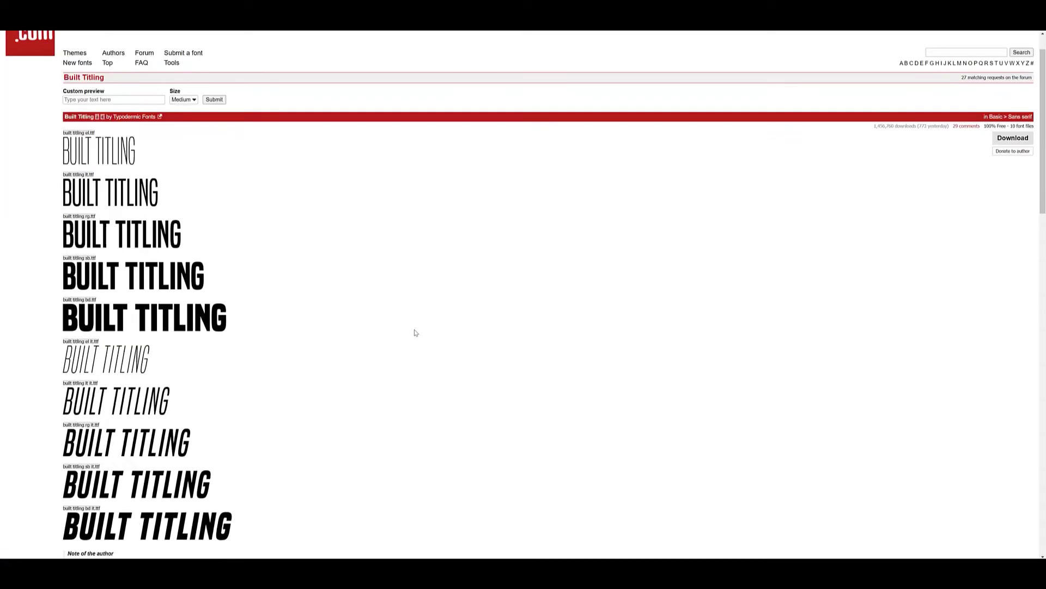
pyautogui.scroll(-2, 412, 335)
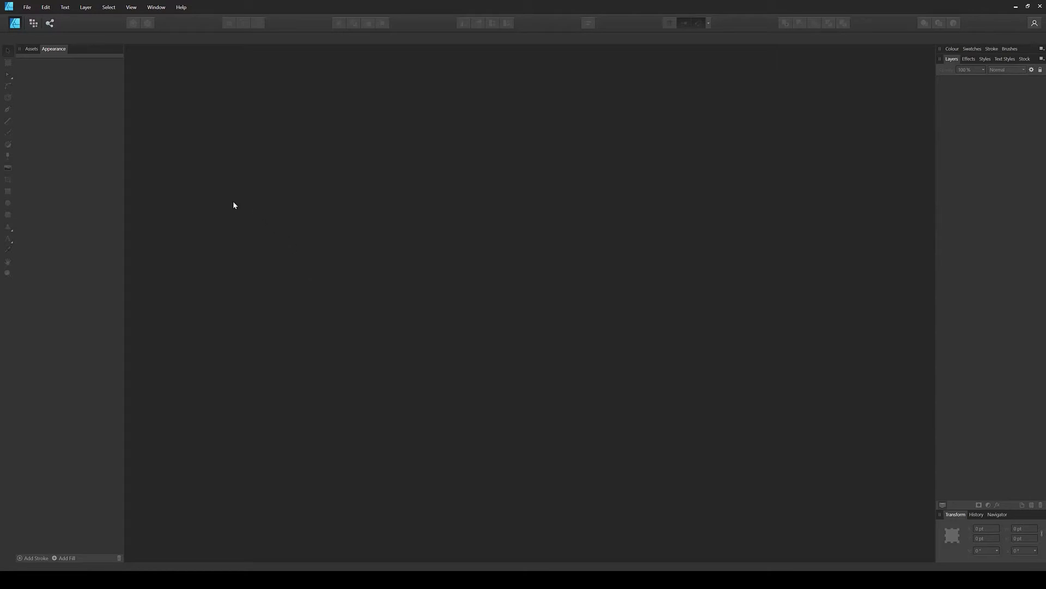
# Switch to Affinity Designer and create a 1575 × 1890 pt CMYK/8 document at 300 DPI with an artboard.
pyautogui.click(29, 6)
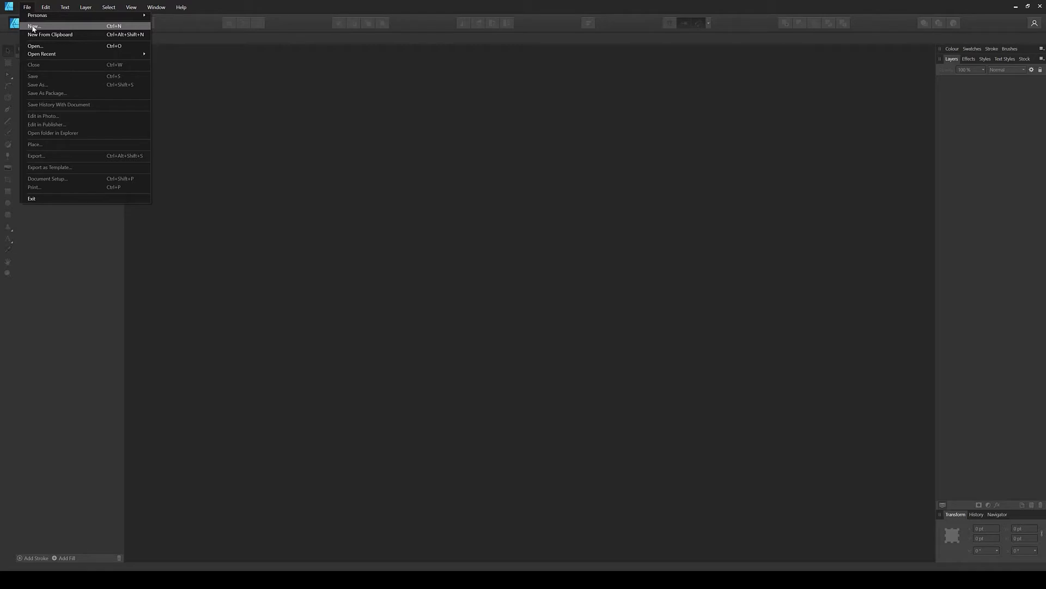
pyautogui.click(34, 26)
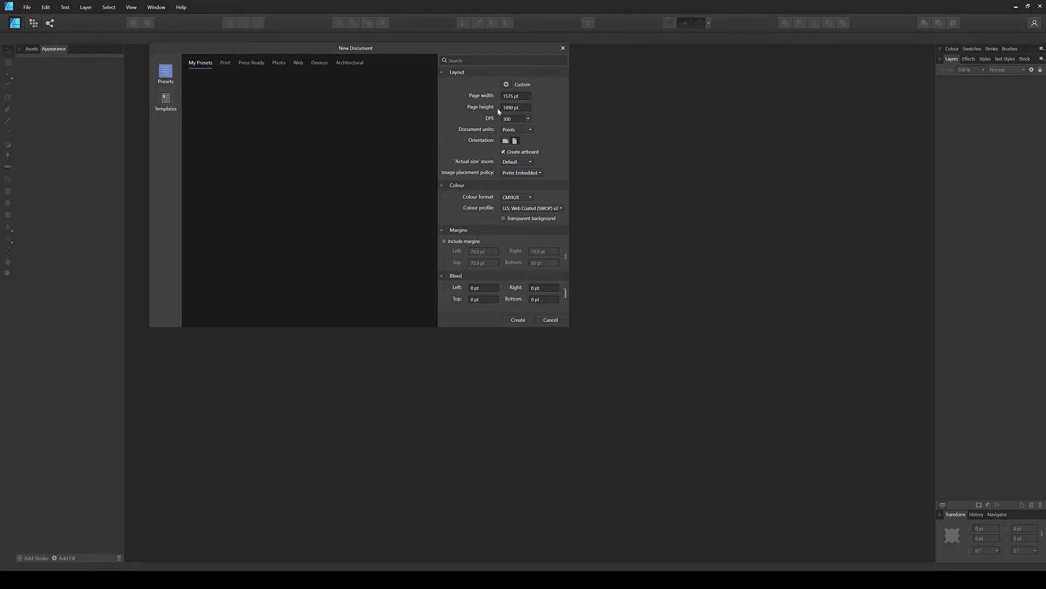
pyautogui.click(517, 321)
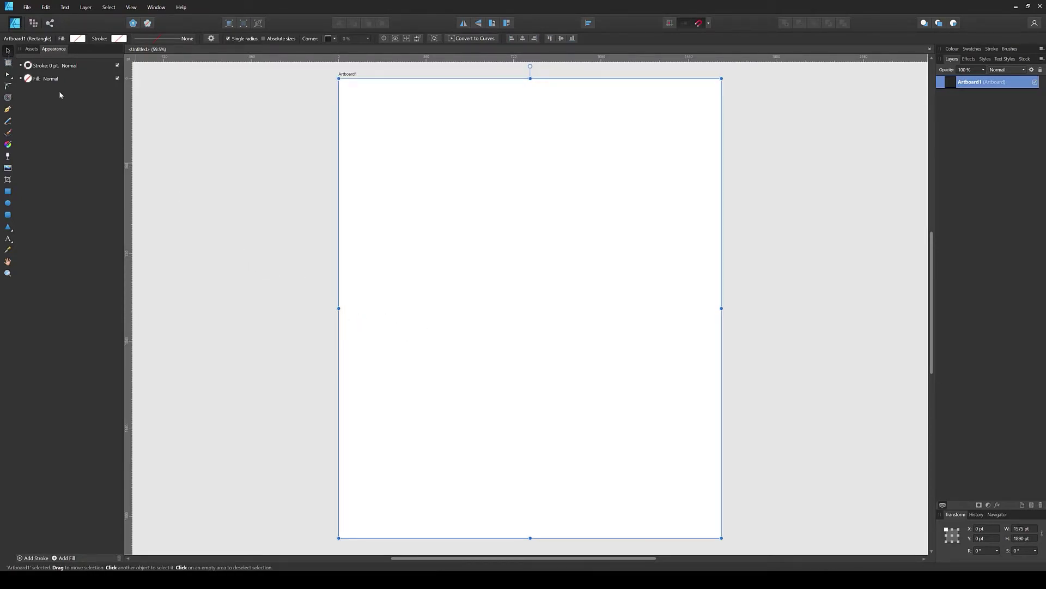
pyautogui.click(205, 211)
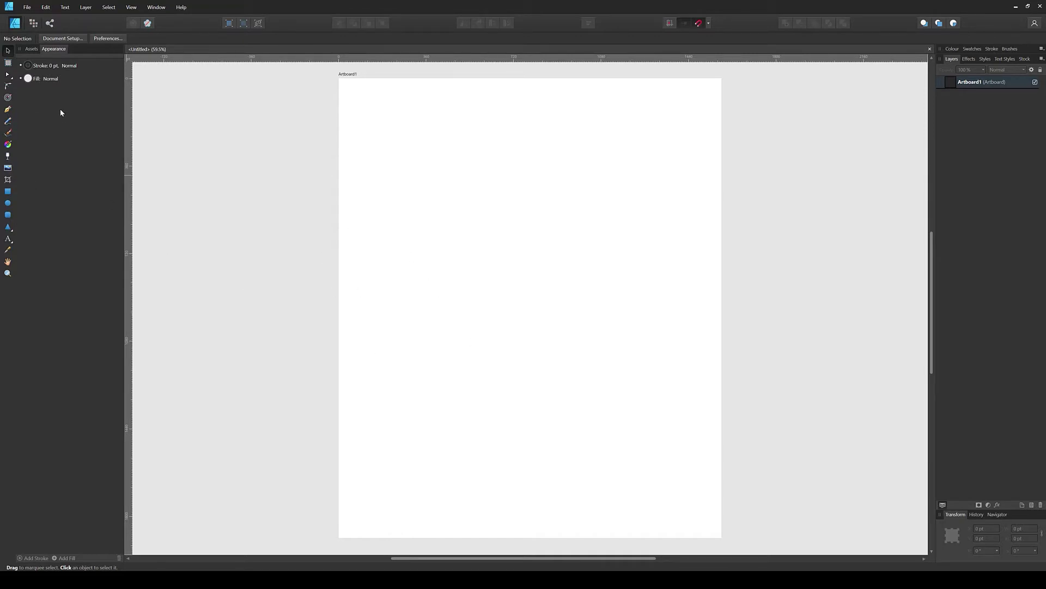
# Set the Pencil tool's stroke width to 20 pt, trying freehand strokes on the artboard and undoing them.
pyautogui.click(8, 123)
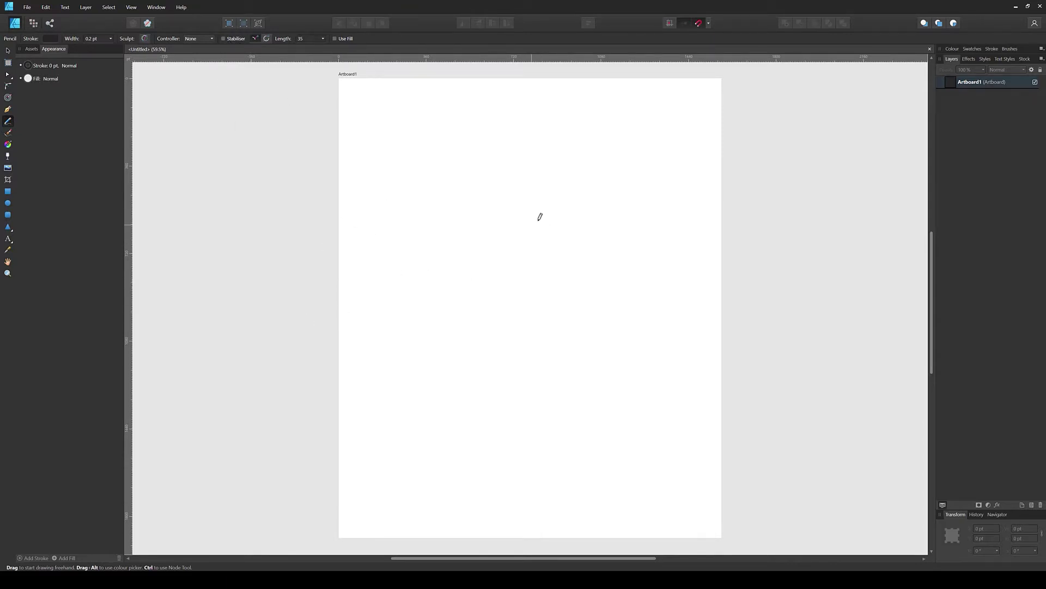
pyautogui.moveTo(536, 219)
pyautogui.mouseDown()
pyautogui.moveTo(544, 260)
pyautogui.moveTo(519, 263)
pyautogui.moveTo(536, 276)
pyautogui.moveTo(557, 237)
pyautogui.mouseUp()
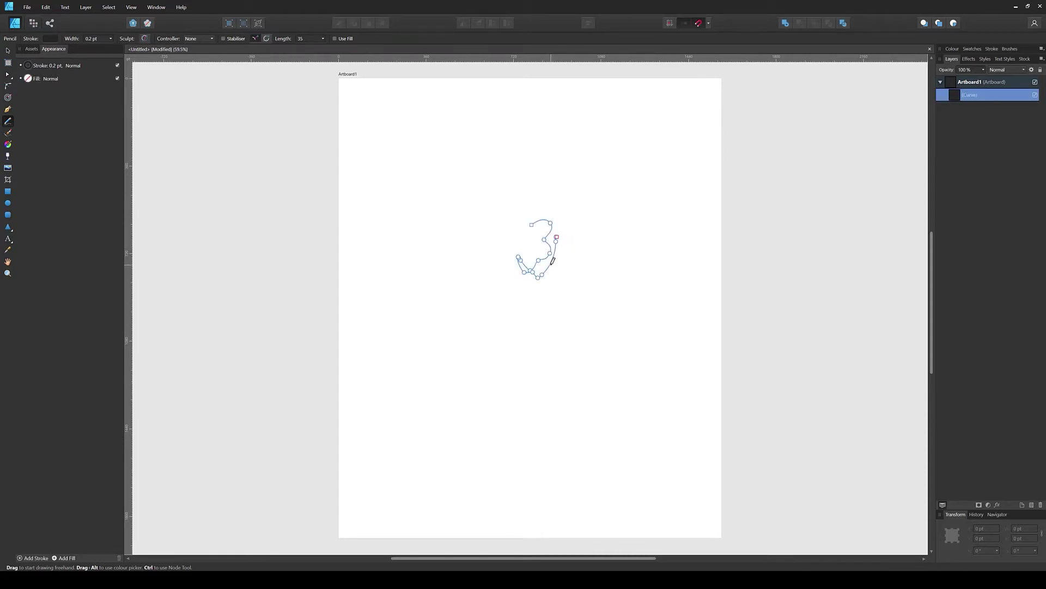
pyautogui.hotkey('ctrl', 'z')
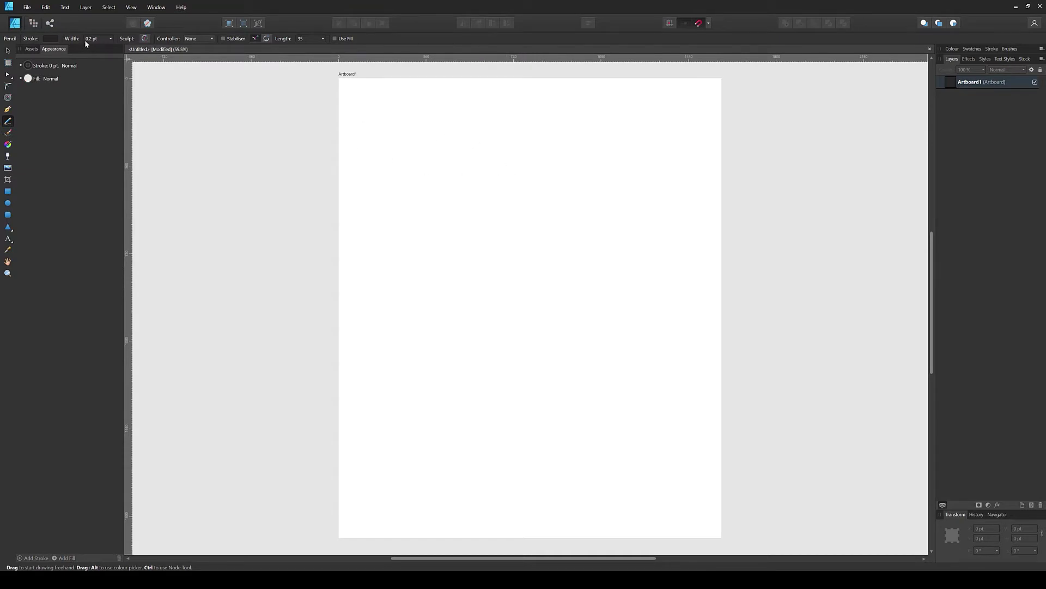
pyautogui.click(111, 38)
pyautogui.click(113, 48)
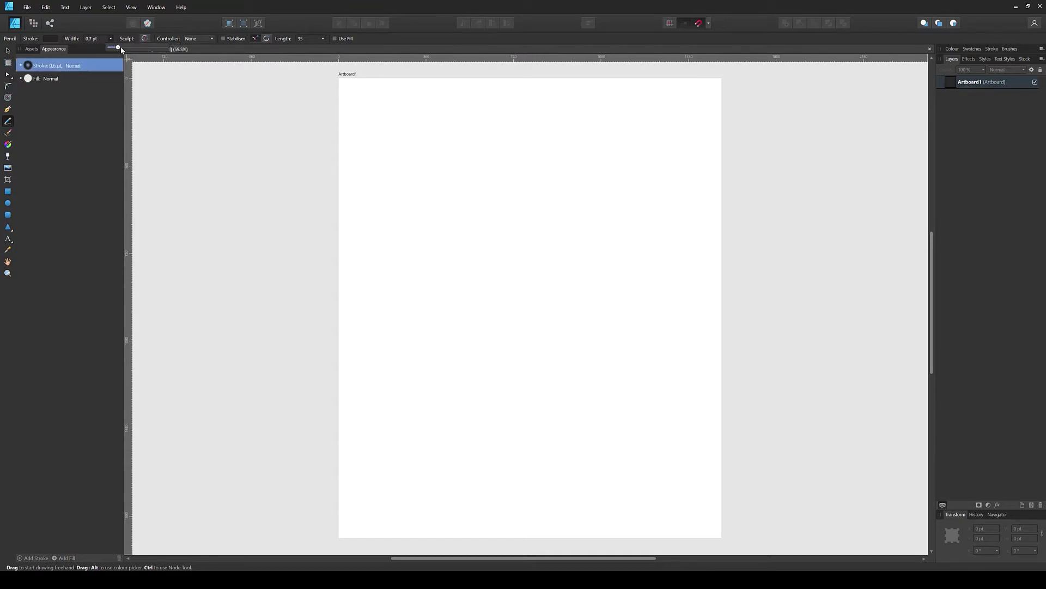
pyautogui.moveTo(129, 49); pyautogui.dragTo(130, 49)
pyautogui.click(100, 41)
pyautogui.write('20')
pyautogui.press('Return')
pyautogui.moveTo(578, 204)
pyautogui.mouseDown()
pyautogui.moveTo(582, 242)
pyautogui.moveTo(595, 235)
pyautogui.moveTo(589, 206)
pyautogui.moveTo(597, 238)
pyautogui.mouseUp()
pyautogui.hotkey('ctrl', 'z')
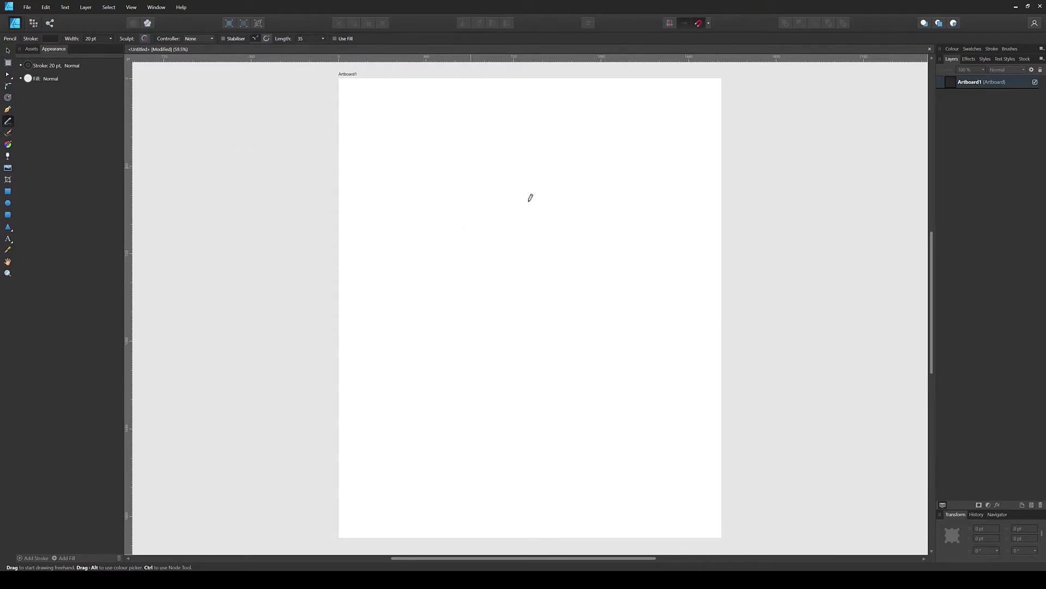
# Select the artboard and make it square.
pyautogui.click(958, 85)
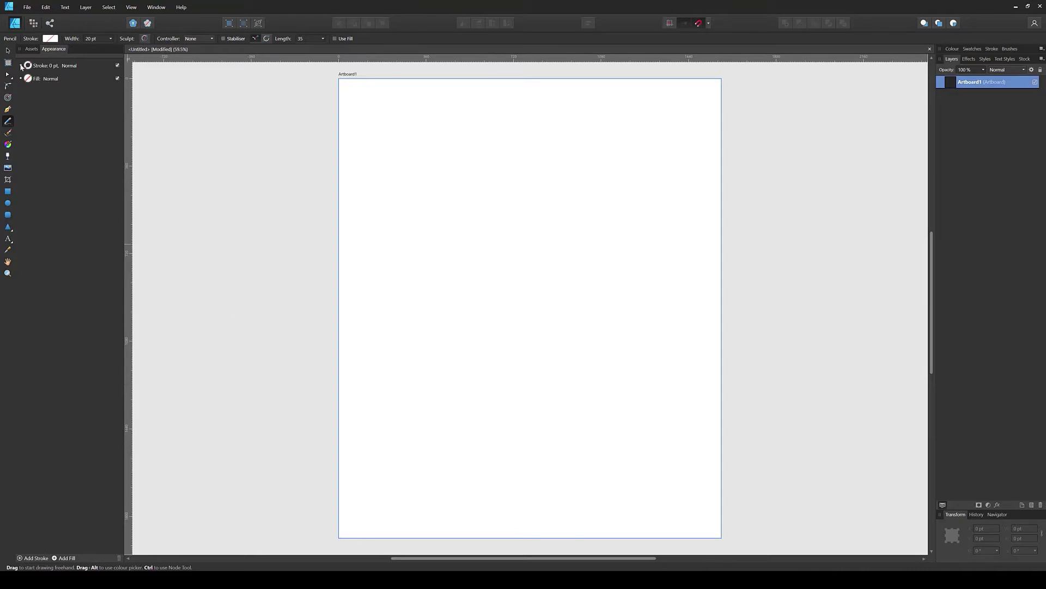
pyautogui.press('v')
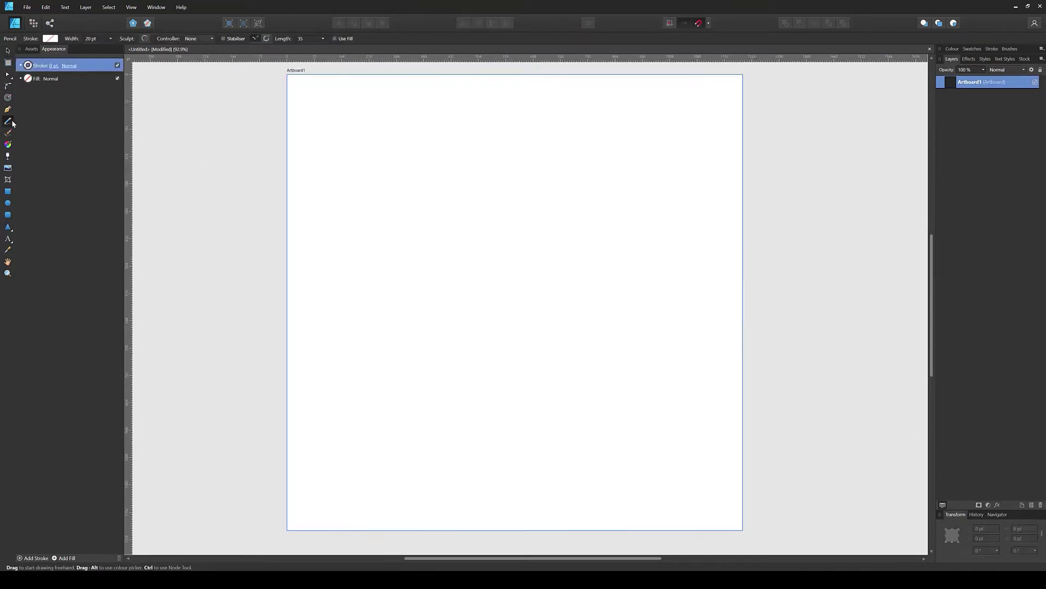
pyautogui.click(92, 40)
pyautogui.moveTo(526, 220)
pyautogui.mouseDown()
pyautogui.moveTo(554, 226)
pyautogui.moveTo(555, 260)
pyautogui.moveTo(539, 282)
pyautogui.moveTo(528, 278)
pyautogui.moveTo(551, 273)
pyautogui.moveTo(558, 238)
pyautogui.moveTo(552, 267)
pyautogui.mouseUp()
pyautogui.moveTo(553, 229); pyautogui.dragTo(544, 217)
pyautogui.hotkey('ctrl', 'z')
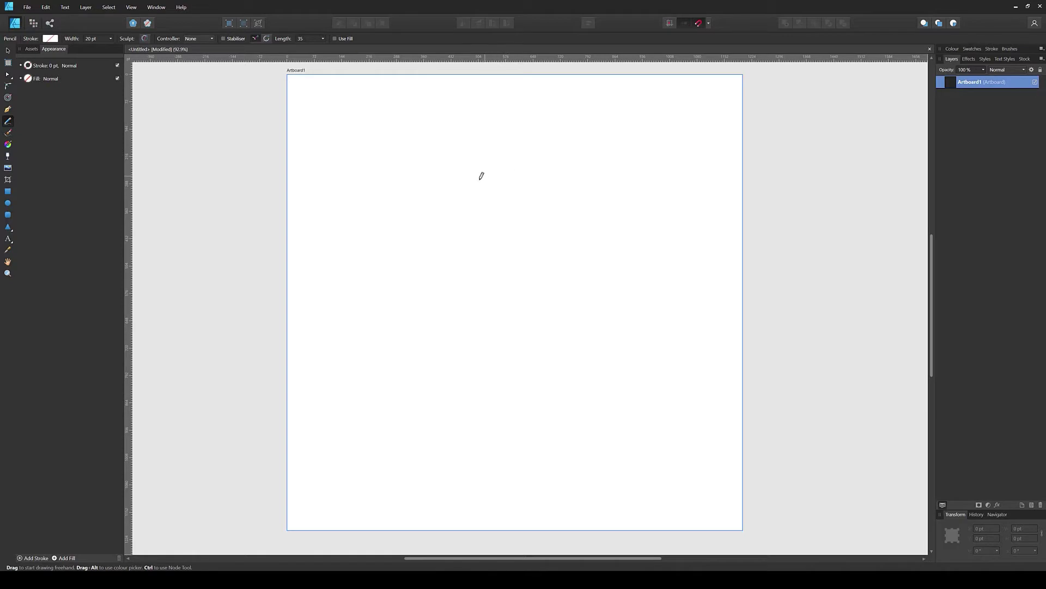
# Draw seven leopard rosettes with inner dots and three small solid spots in black 20 pt pencil strokes on the artboard's upper right area.
pyautogui.moveTo(510, 183)
pyautogui.mouseDown()
pyautogui.moveTo(534, 212)
pyautogui.moveTo(512, 224)
pyautogui.moveTo(537, 207)
pyautogui.moveTo(514, 182)
pyautogui.moveTo(534, 189)
pyautogui.moveTo(524, 226)
pyautogui.mouseUp()
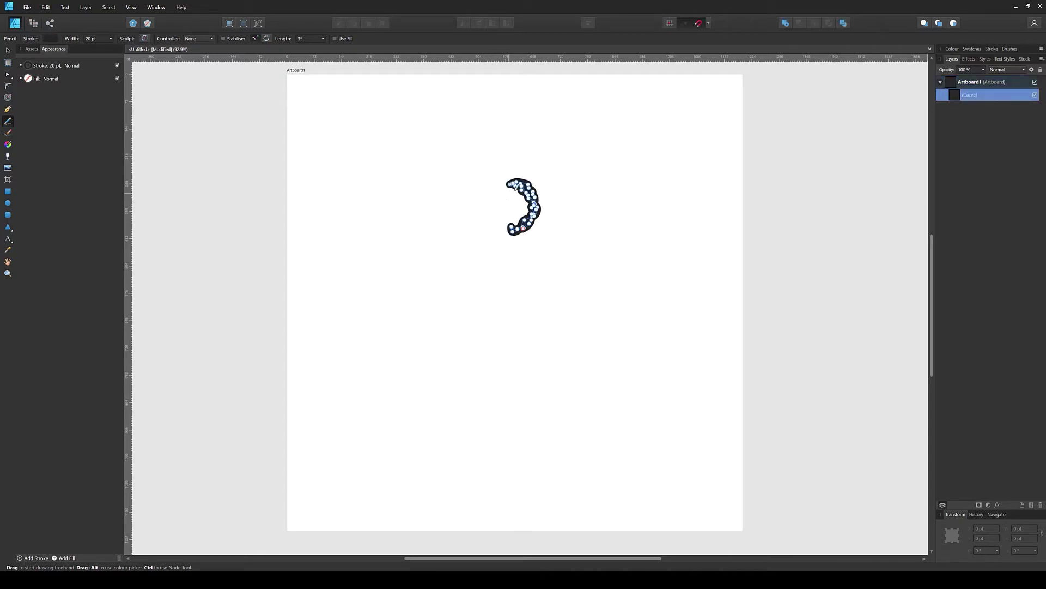
pyautogui.moveTo(502, 187)
pyautogui.mouseDown()
pyautogui.moveTo(503, 212)
pyautogui.moveTo(500, 188)
pyautogui.moveTo(513, 212)
pyautogui.mouseUp()
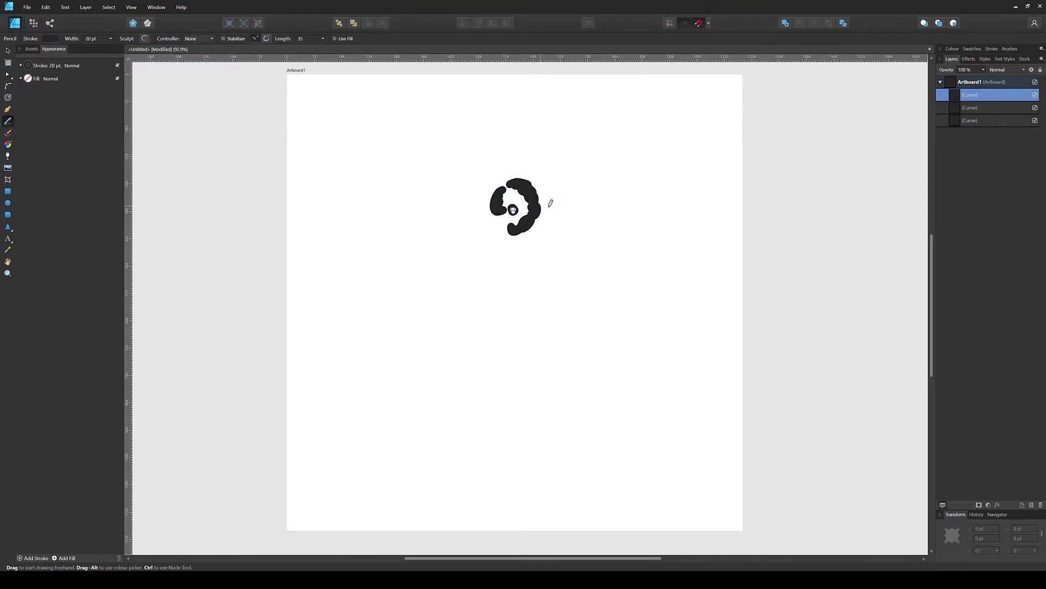
pyautogui.moveTo(643, 203)
pyautogui.mouseDown()
pyautogui.moveTo(637, 247)
pyautogui.moveTo(661, 238)
pyautogui.moveTo(641, 241)
pyautogui.moveTo(630, 229)
pyautogui.moveTo(640, 201)
pyautogui.moveTo(630, 214)
pyautogui.moveTo(630, 234)
pyautogui.moveTo(653, 216)
pyautogui.mouseUp()
pyautogui.moveTo(572, 211)
pyautogui.mouseDown()
pyautogui.moveTo(580, 247)
pyautogui.moveTo(550, 244)
pyautogui.moveTo(554, 221)
pyautogui.moveTo(584, 207)
pyautogui.moveTo(588, 237)
pyautogui.moveTo(555, 247)
pyautogui.moveTo(569, 250)
pyautogui.moveTo(586, 233)
pyautogui.moveTo(582, 221)
pyautogui.moveTo(563, 233)
pyautogui.mouseUp()
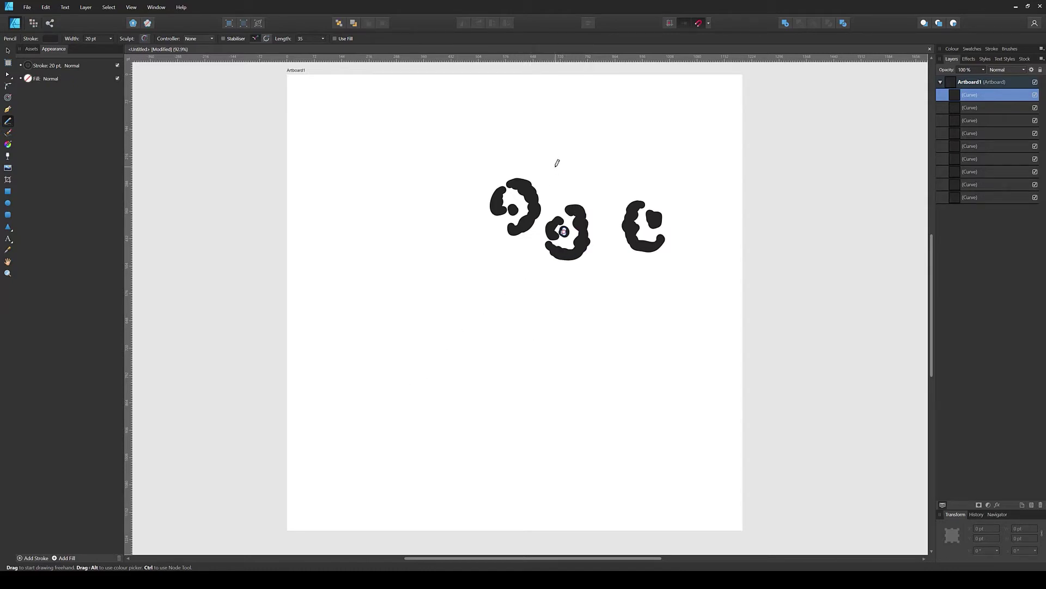
pyautogui.moveTo(553, 166)
pyautogui.mouseDown()
pyautogui.moveTo(559, 187)
pyautogui.moveTo(581, 175)
pyautogui.moveTo(579, 188)
pyautogui.moveTo(556, 186)
pyautogui.moveTo(551, 167)
pyautogui.moveTo(631, 186)
pyautogui.moveTo(604, 180)
pyautogui.moveTo(600, 165)
pyautogui.moveTo(636, 156)
pyautogui.moveTo(622, 149)
pyautogui.moveTo(638, 154)
pyautogui.moveTo(641, 175)
pyautogui.moveTo(644, 162)
pyautogui.moveTo(640, 173)
pyautogui.moveTo(622, 170)
pyautogui.mouseUp()
pyautogui.moveTo(601, 208)
pyautogui.mouseDown()
pyautogui.moveTo(613, 206)
pyautogui.moveTo(608, 228)
pyautogui.moveTo(603, 210)
pyautogui.moveTo(614, 218)
pyautogui.mouseUp()
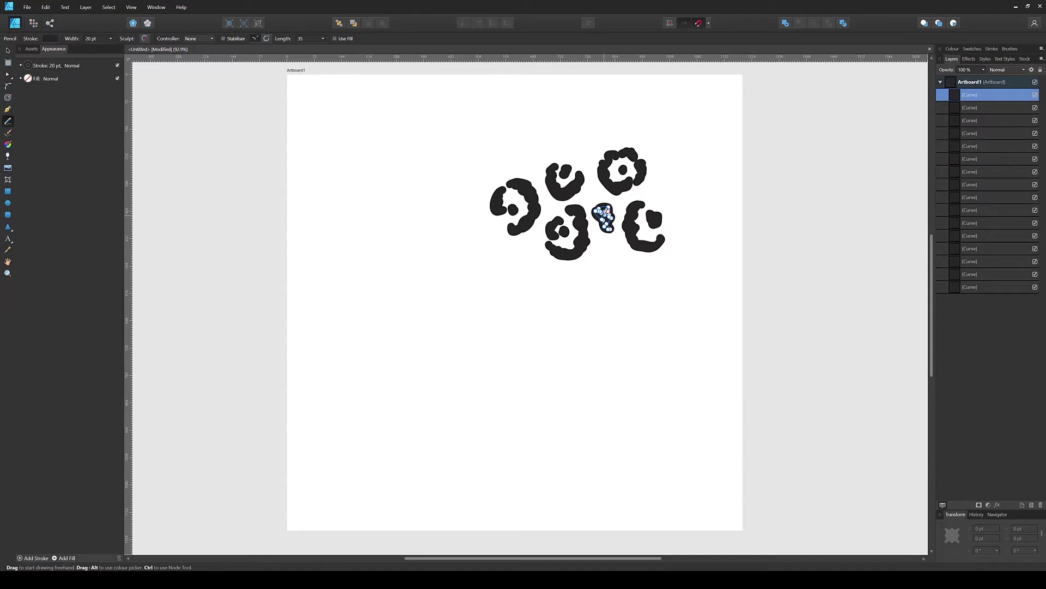
pyautogui.moveTo(519, 157)
pyautogui.mouseDown()
pyautogui.moveTo(533, 153)
pyautogui.moveTo(528, 162)
pyautogui.mouseUp()
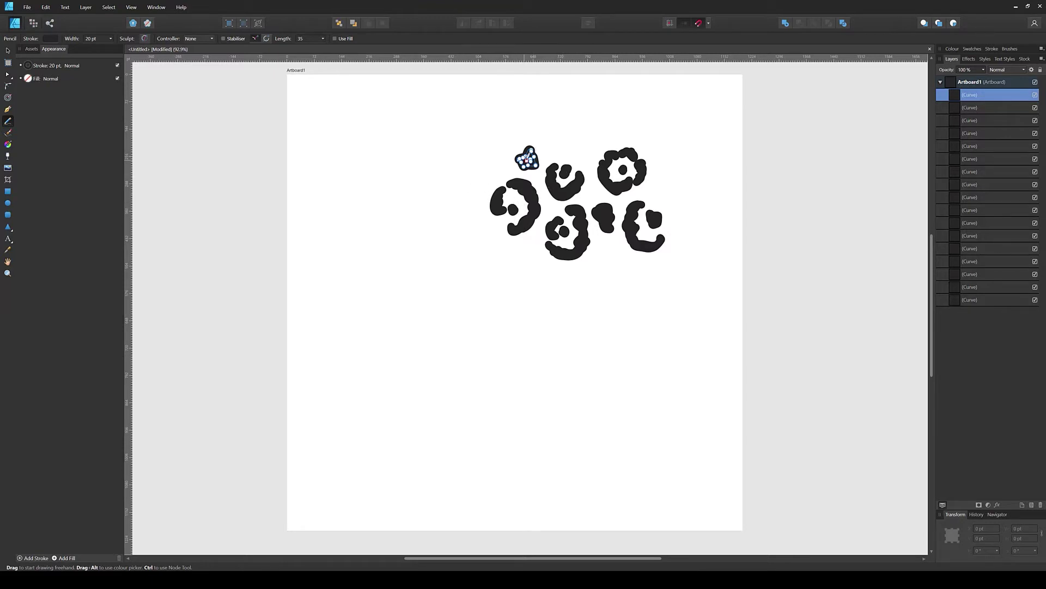
pyautogui.moveTo(529, 244)
pyautogui.mouseDown()
pyautogui.moveTo(538, 243)
pyautogui.moveTo(527, 261)
pyautogui.mouseUp()
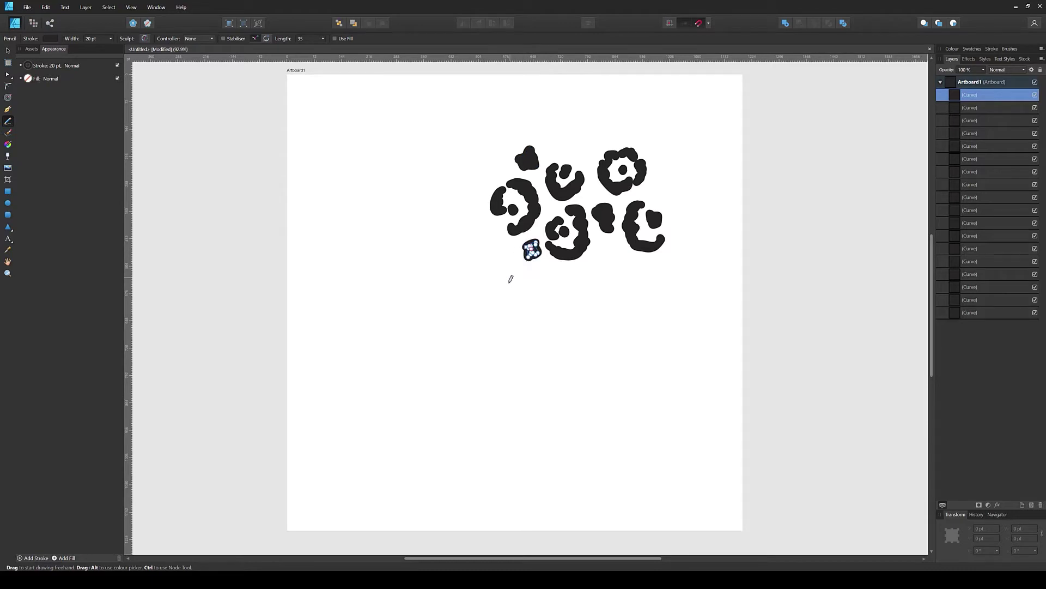
pyautogui.moveTo(563, 115)
pyautogui.mouseDown()
pyautogui.moveTo(571, 138)
pyautogui.moveTo(582, 130)
pyautogui.moveTo(567, 142)
pyautogui.moveTo(556, 120)
pyautogui.moveTo(573, 143)
pyautogui.moveTo(588, 128)
pyautogui.moveTo(567, 107)
pyautogui.mouseUp()
pyautogui.moveTo(567, 105)
pyautogui.mouseDown()
pyautogui.moveTo(584, 103)
pyautogui.moveTo(590, 117)
pyautogui.moveTo(570, 102)
pyautogui.moveTo(560, 110)
pyautogui.mouseUp()
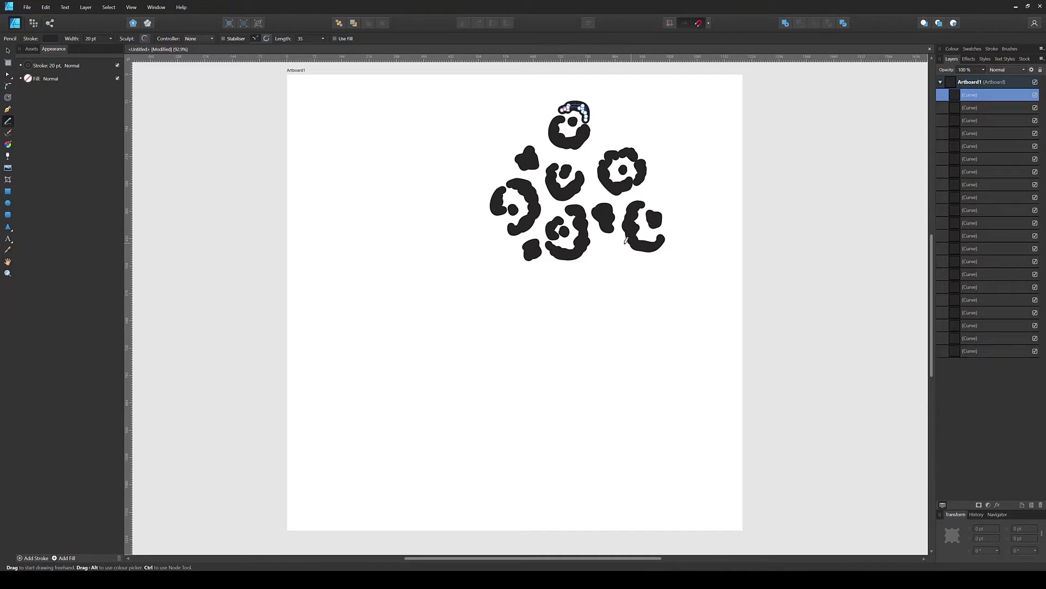
pyautogui.moveTo(602, 255)
pyautogui.mouseDown()
pyautogui.moveTo(586, 288)
pyautogui.moveTo(614, 288)
pyautogui.moveTo(600, 264)
pyautogui.moveTo(594, 287)
pyautogui.moveTo(621, 264)
pyautogui.moveTo(625, 276)
pyautogui.moveTo(615, 255)
pyautogui.moveTo(624, 283)
pyautogui.moveTo(608, 275)
pyautogui.mouseUp()
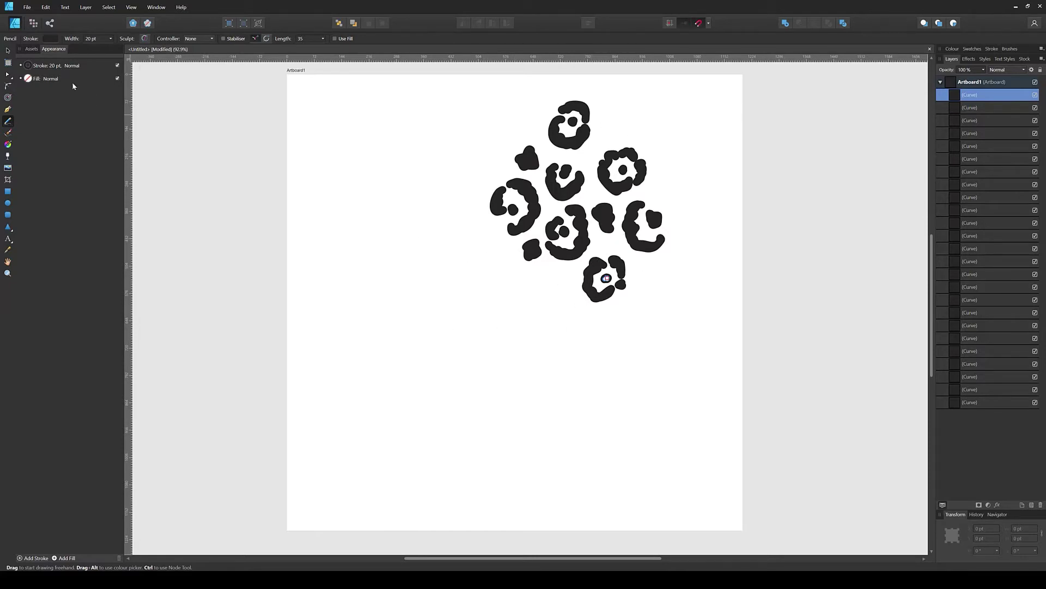
# Select all the black leopard spot curves on the artboard, group them, and clear the selection.
pyautogui.press('v')
pyautogui.hotkey('ctrl', 'd')
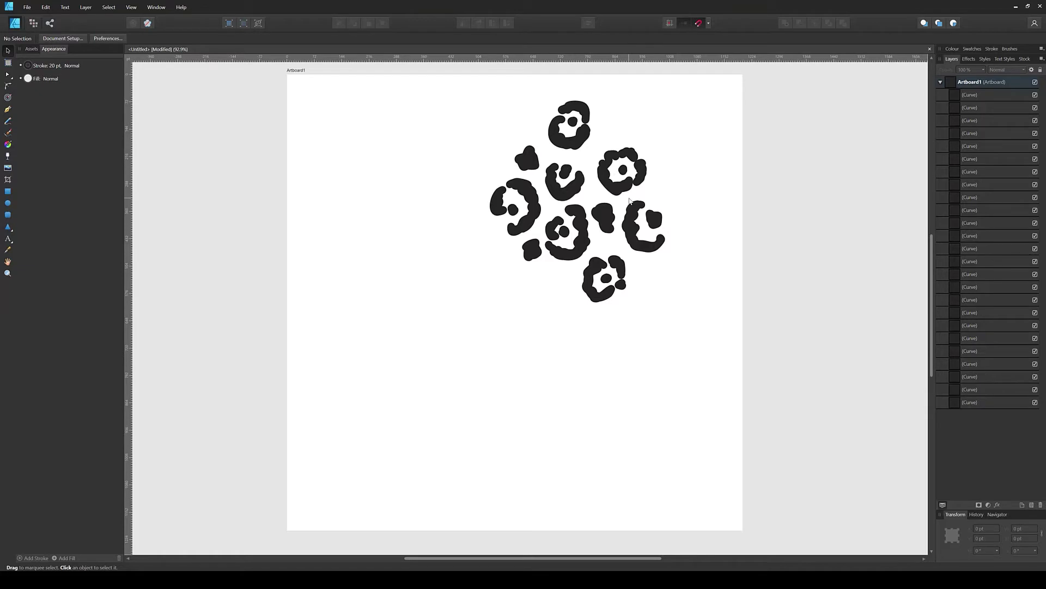
pyautogui.moveTo(709, 80); pyautogui.dragTo(467, 330)
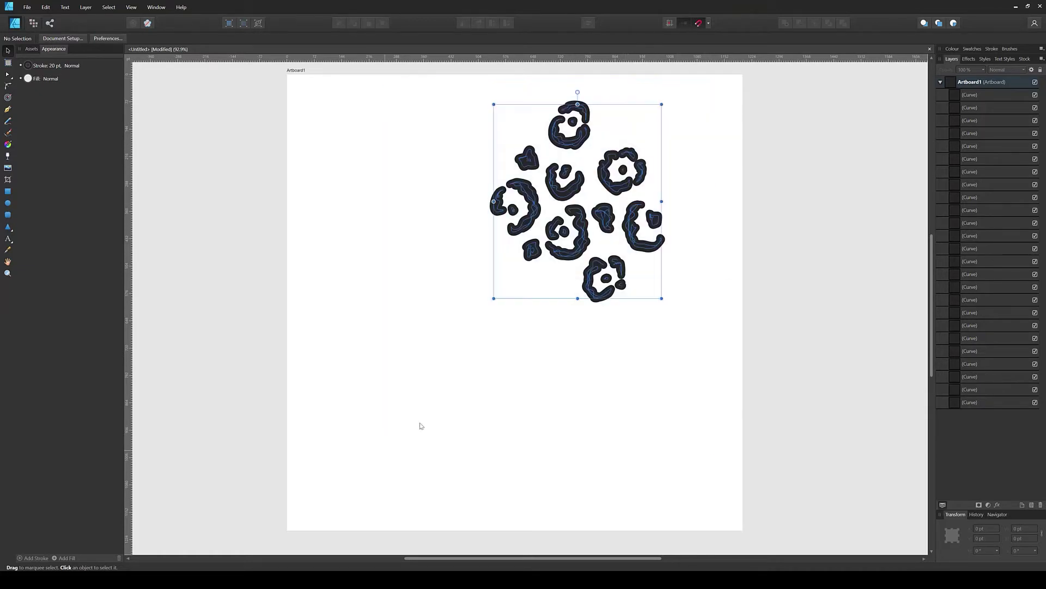
pyautogui.hotkey('ctrl', 'g')
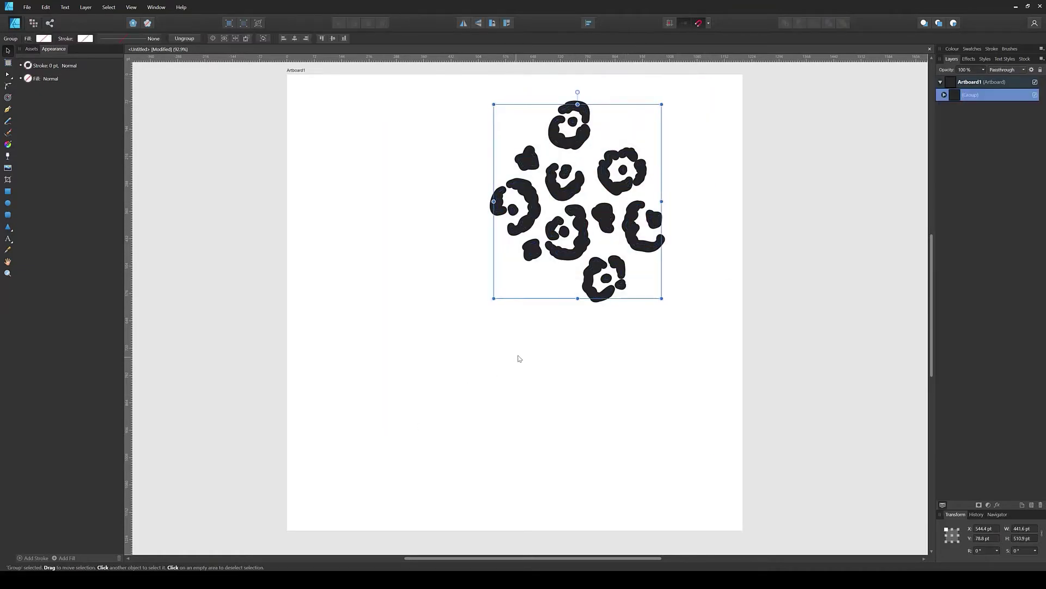
pyautogui.click(553, 328)
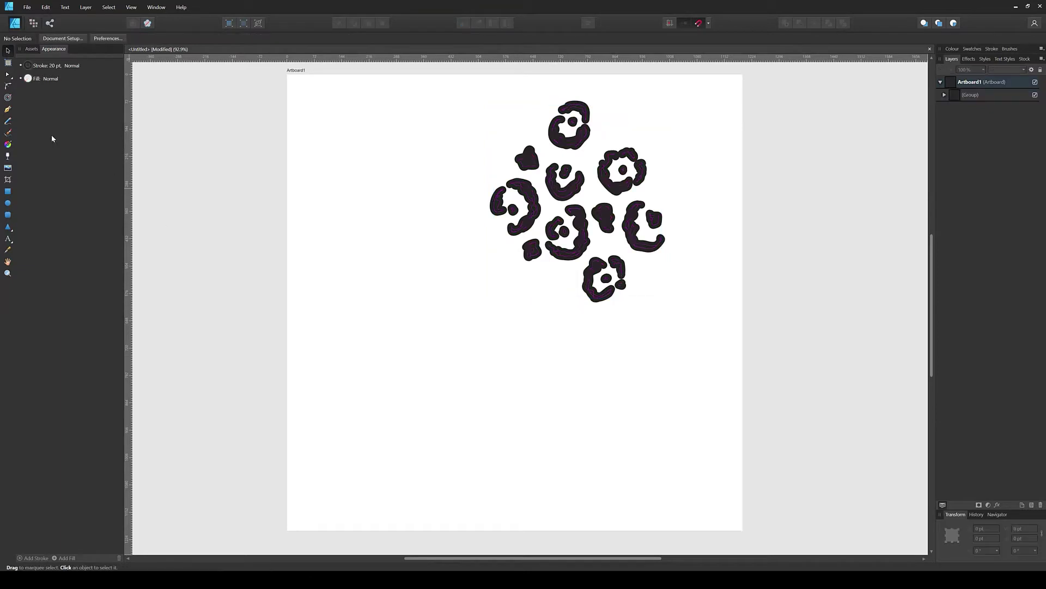
# Set the Pencil tool's stroke colour to a golden brown using the HSL sliders.
pyautogui.click(8, 122)
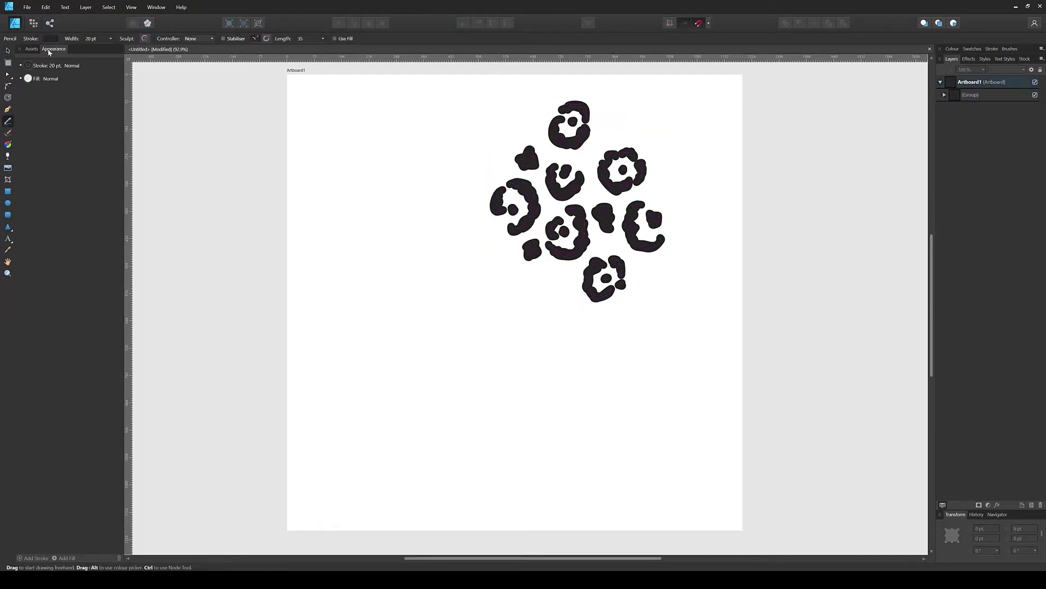
pyautogui.click(51, 40)
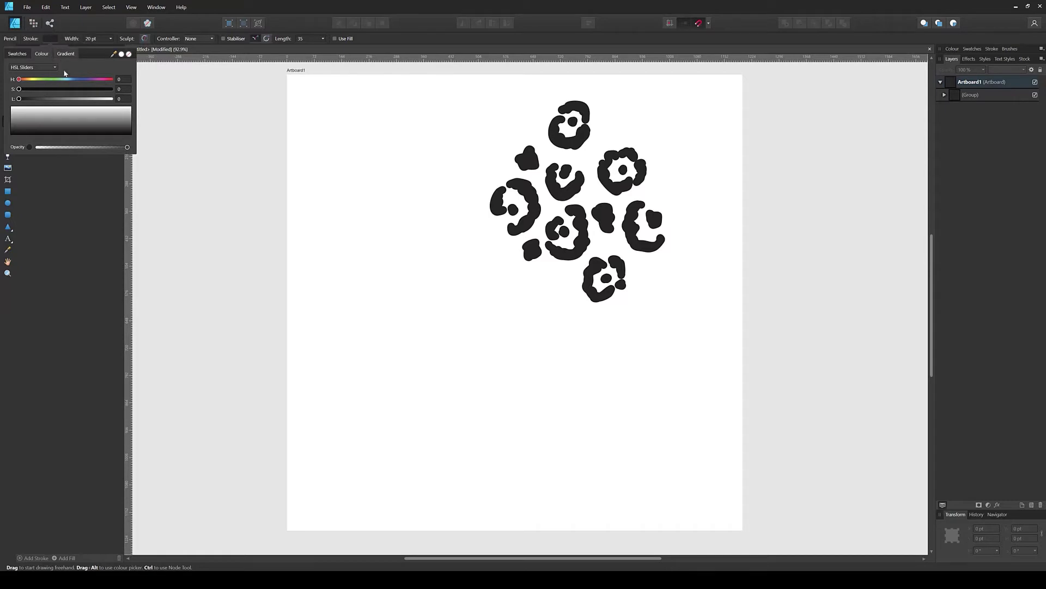
pyautogui.moveTo(36, 98); pyautogui.dragTo(72, 89)
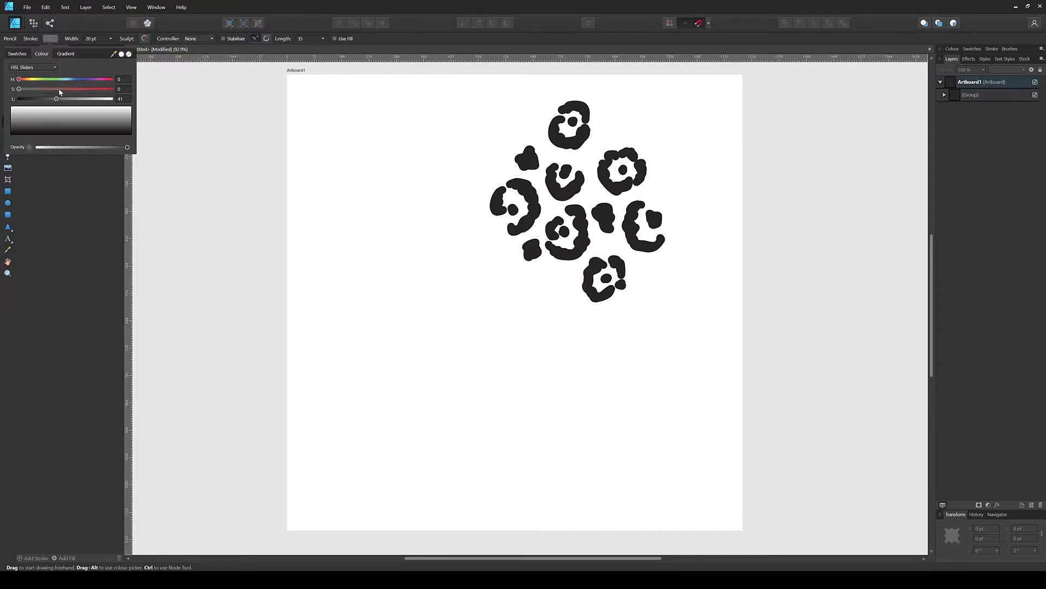
pyautogui.click(29, 80)
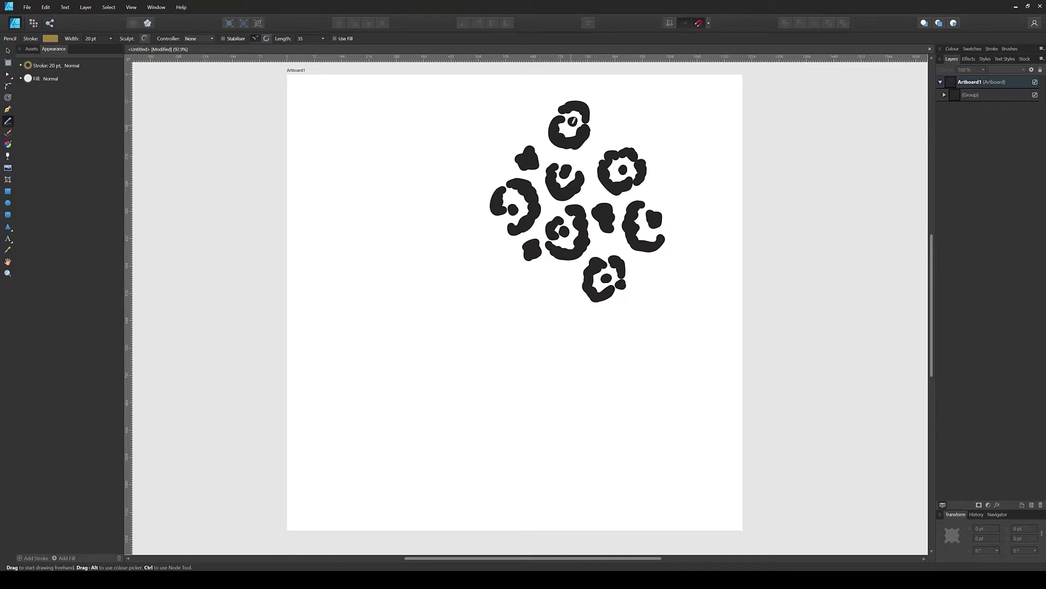
# Fill the inside of the leftmost rosette with a golden brown pencil scribble and move that curve behind the black group.
pyautogui.moveTo(518, 209)
pyautogui.mouseDown()
pyautogui.moveTo(505, 202)
pyautogui.moveTo(522, 205)
pyautogui.mouseUp()
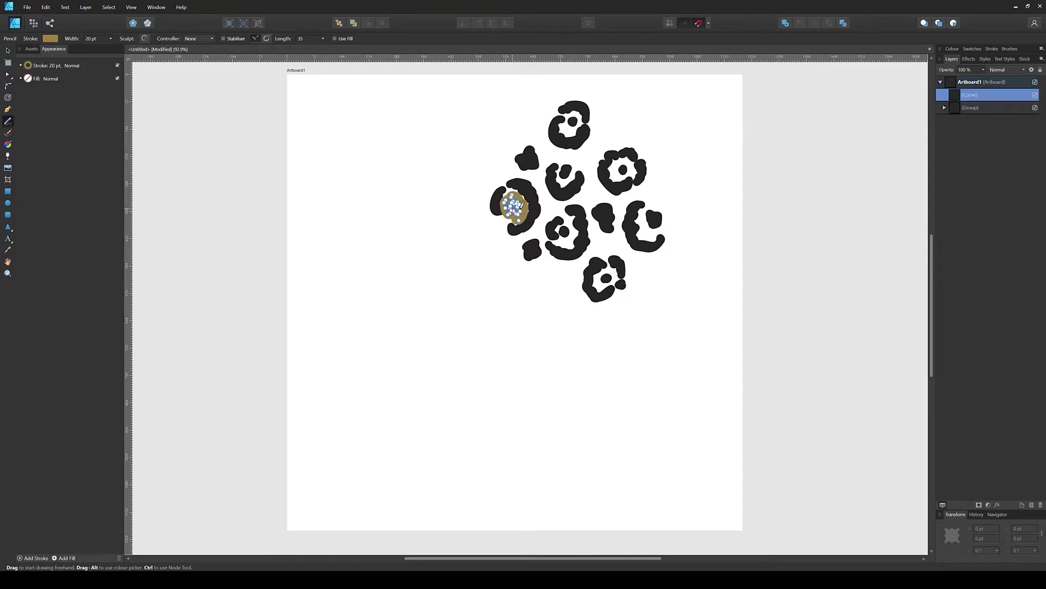
pyautogui.moveTo(947, 94); pyautogui.dragTo(948, 131)
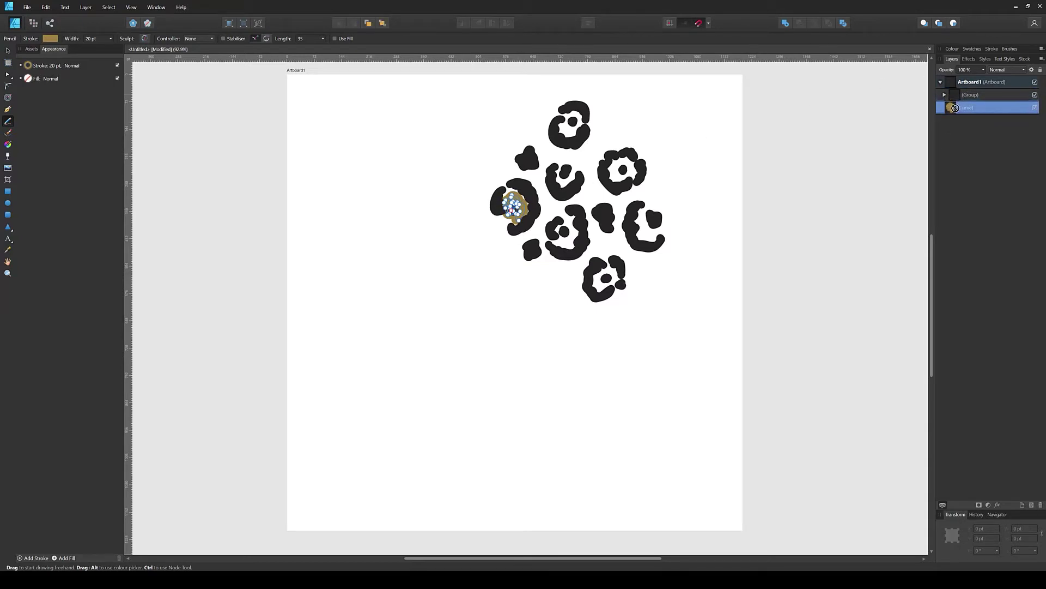
# Fill the insides of the six remaining rosettes with golden brown pencil scribbles behind the black group.
pyautogui.moveTo(962, 118)
pyautogui.mouseDown()
pyautogui.moveTo(954, 100)
pyautogui.moveTo(943, 116)
pyautogui.mouseUp()
pyautogui.moveTo(567, 164); pyautogui.dragTo(568, 169)
pyautogui.moveTo(562, 117); pyautogui.dragTo(571, 121)
pyautogui.moveTo(619, 164); pyautogui.dragTo(623, 170)
pyautogui.moveTo(654, 208)
pyautogui.mouseDown()
pyautogui.moveTo(652, 238)
pyautogui.moveTo(648, 216)
pyautogui.mouseUp()
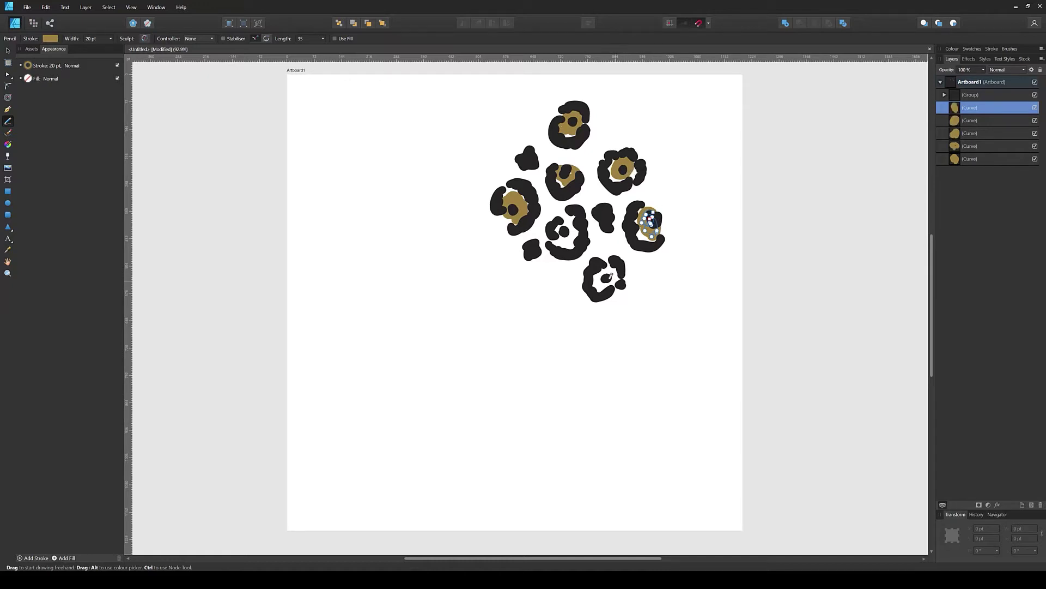
pyautogui.moveTo(601, 279); pyautogui.dragTo(608, 279)
pyautogui.moveTo(566, 227)
pyautogui.mouseDown()
pyautogui.moveTo(562, 236)
pyautogui.moveTo(569, 223)
pyautogui.mouseUp()
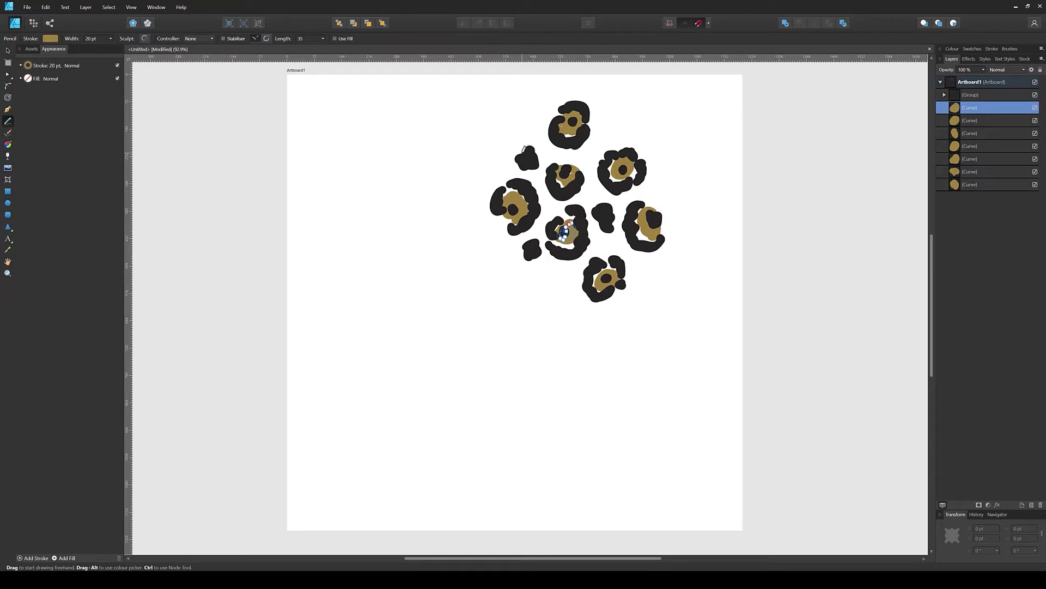
# Draw offset golden brown pencil patches behind the three small solid black spots so that they show past the edges.
pyautogui.moveTo(519, 152)
pyautogui.mouseDown()
pyautogui.moveTo(537, 143)
pyautogui.moveTo(521, 151)
pyautogui.moveTo(531, 163)
pyautogui.mouseUp()
pyautogui.moveTo(600, 214); pyautogui.dragTo(606, 230)
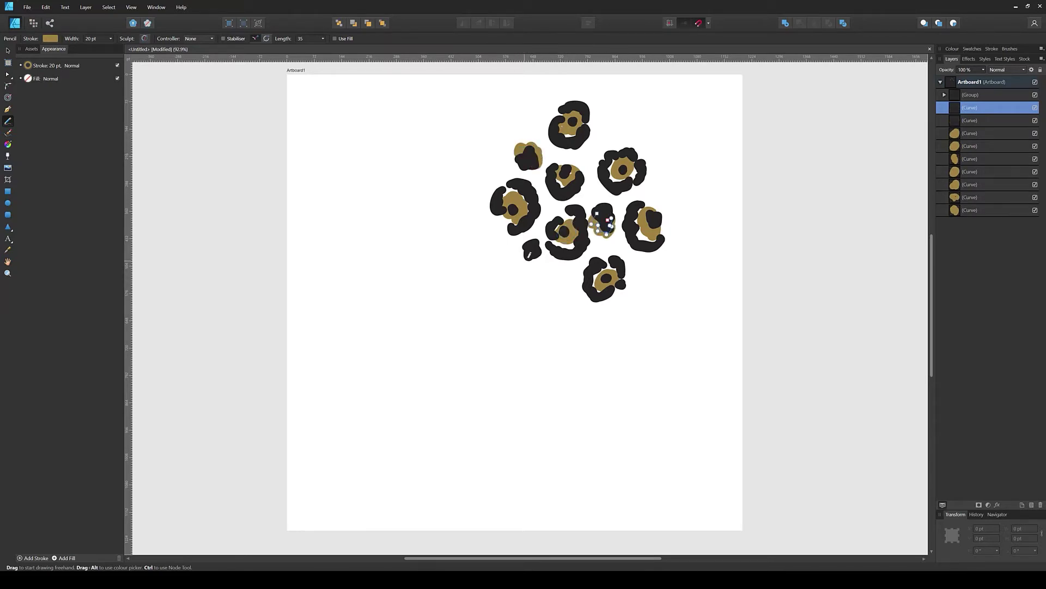
pyautogui.moveTo(524, 259)
pyautogui.mouseDown()
pyautogui.moveTo(537, 258)
pyautogui.moveTo(528, 249)
pyautogui.mouseUp()
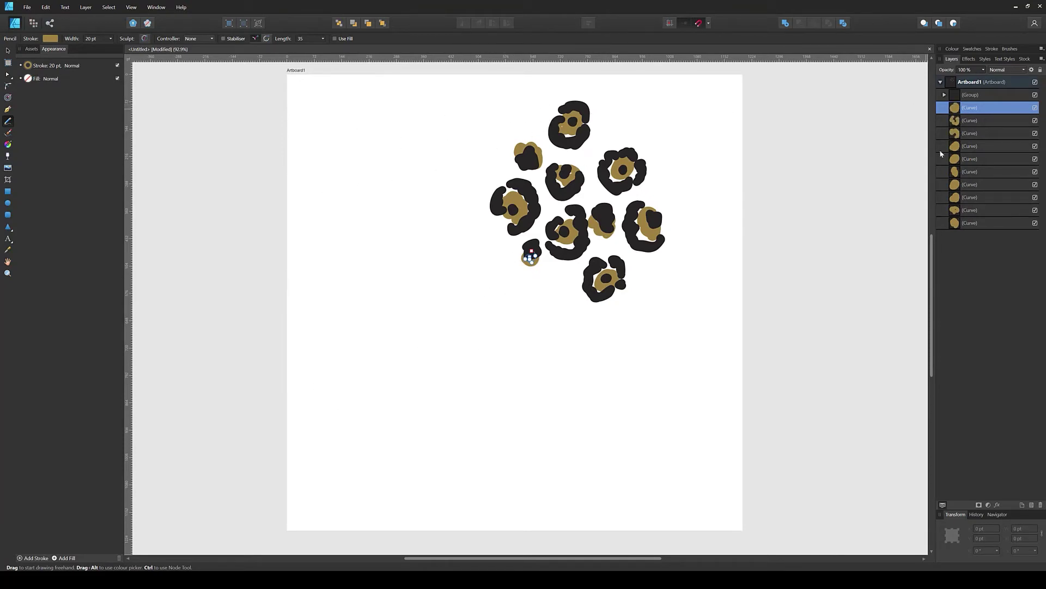
# Group all the golden brown curves and clear the selection.
pyautogui.keyDown('shift'); pyautogui.click(962, 223); pyautogui.keyUp('shift')
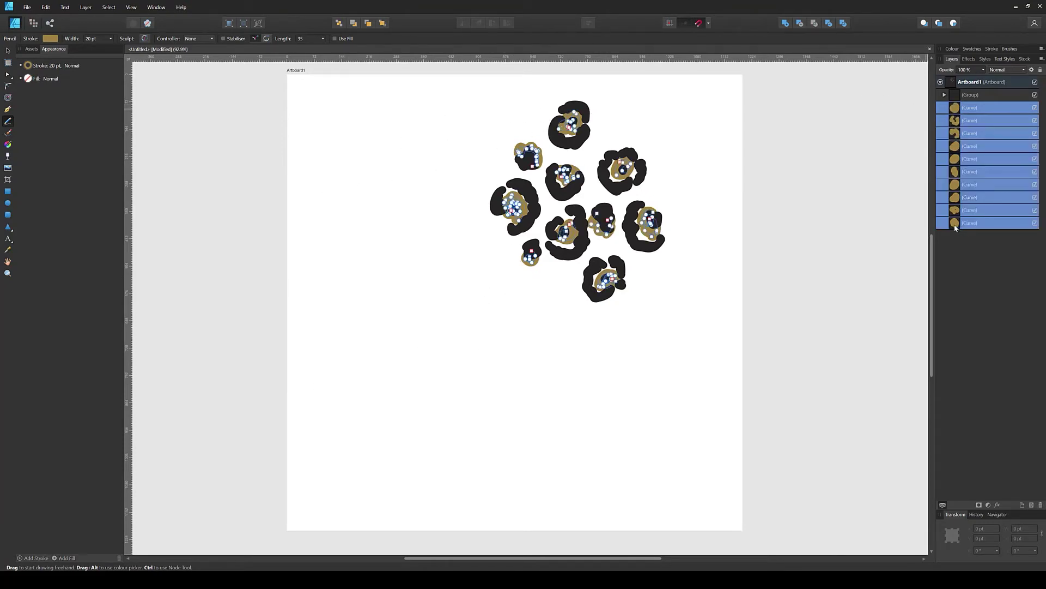
pyautogui.hotkey('ctrl', 'g')
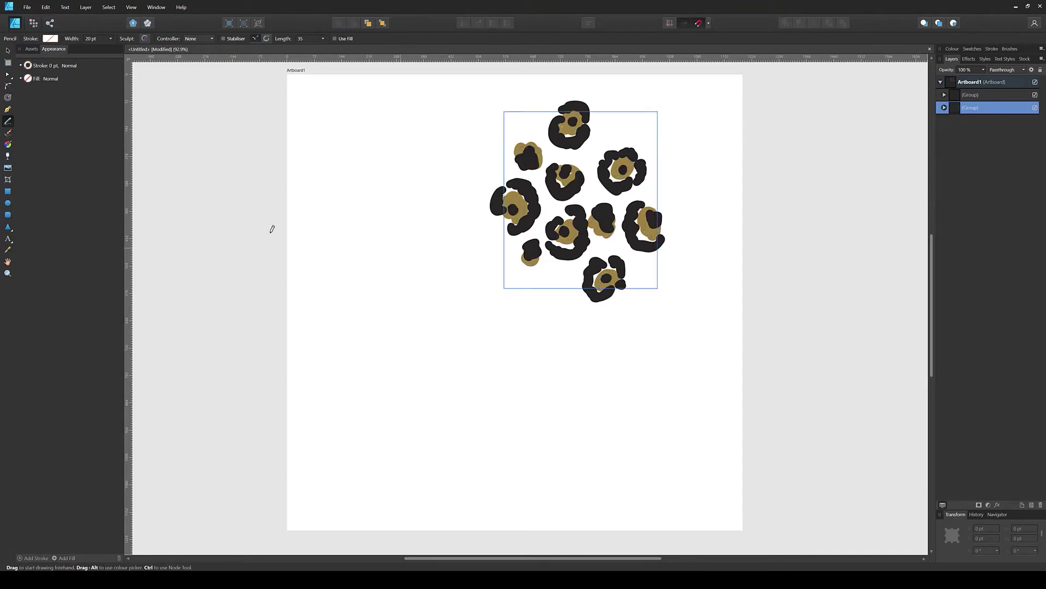
pyautogui.click(9, 53)
pyautogui.click(583, 159)
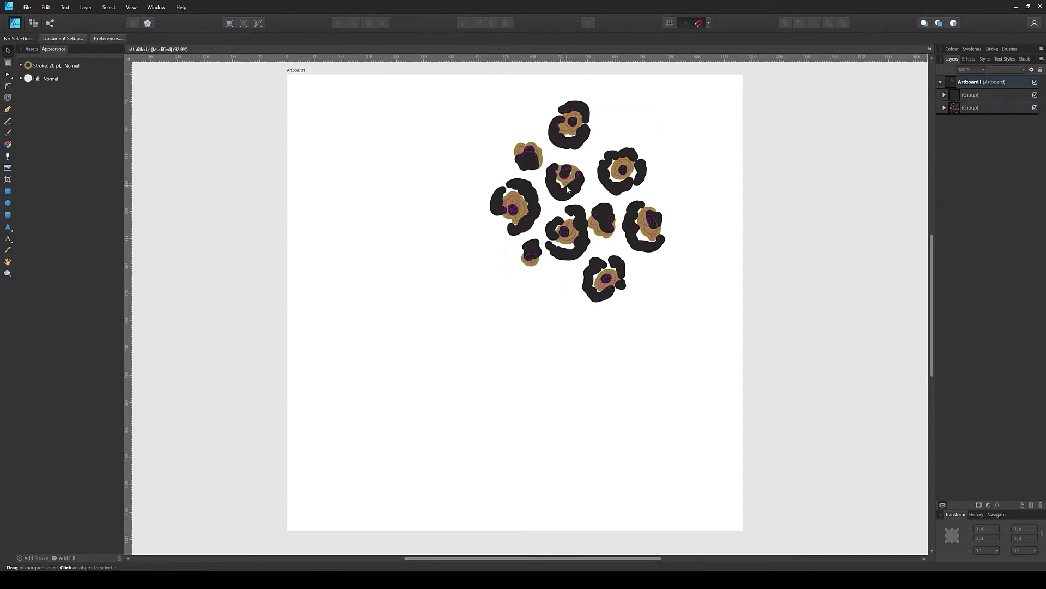
pyautogui.click(570, 240)
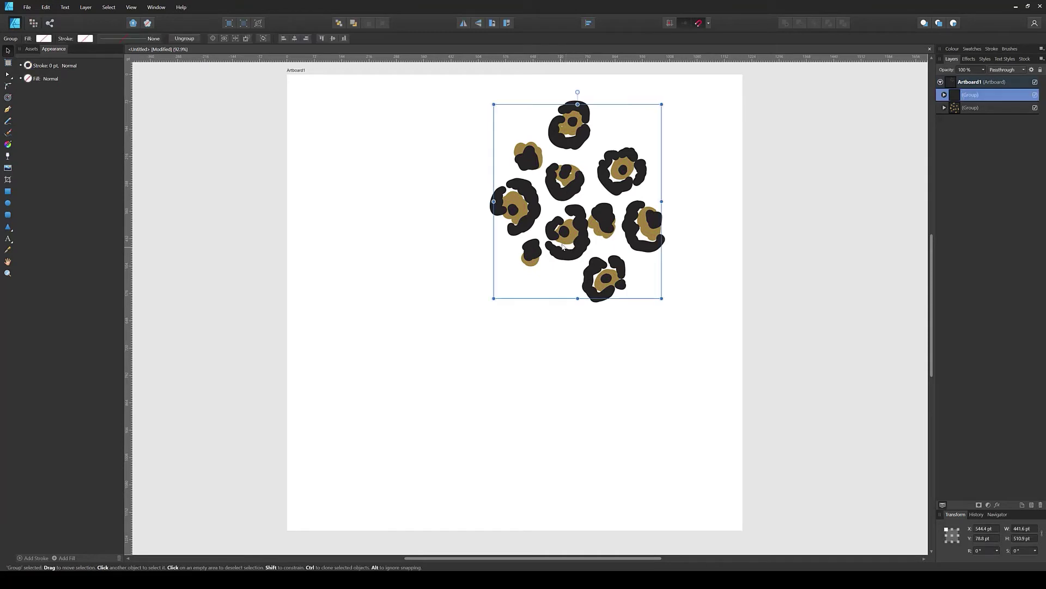
pyautogui.click(522, 394)
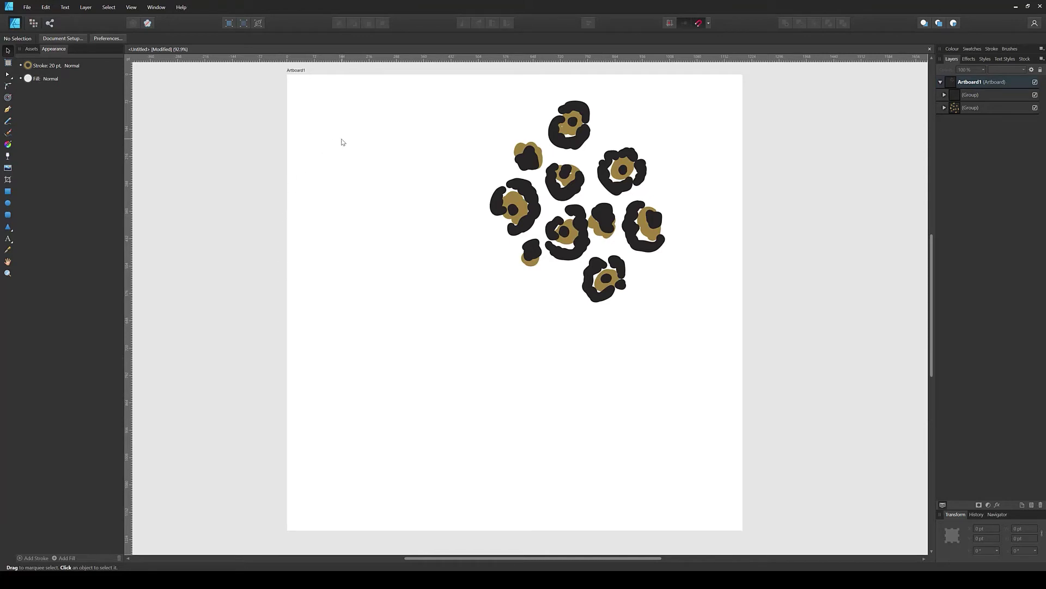
# Open the cheetah print document, compare it with the untitled drawing, and return to the cheetah print.
pyautogui.click(27, 7)
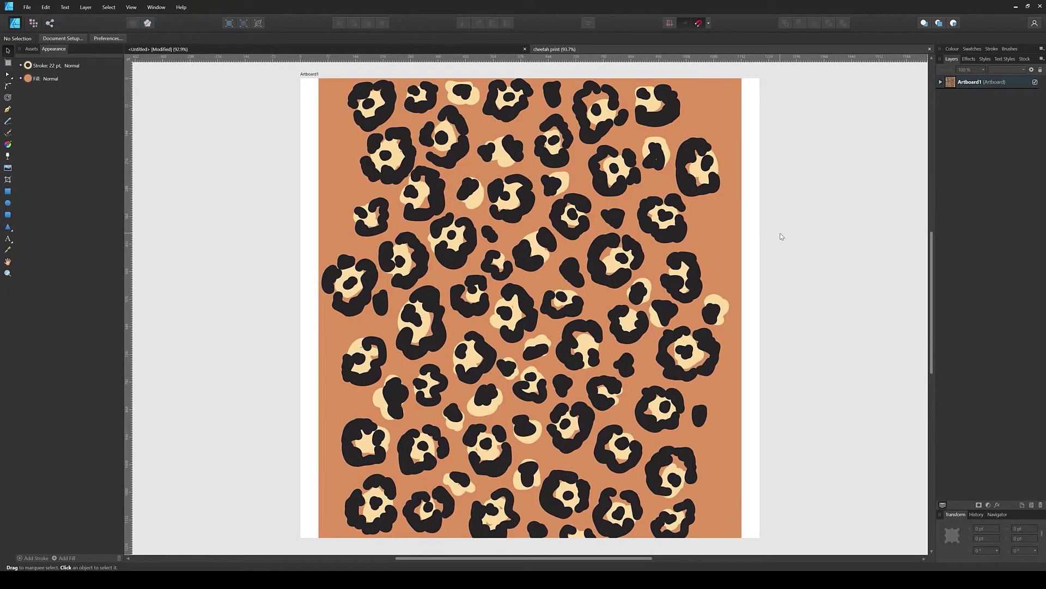
pyautogui.scroll(-1, 779, 233)
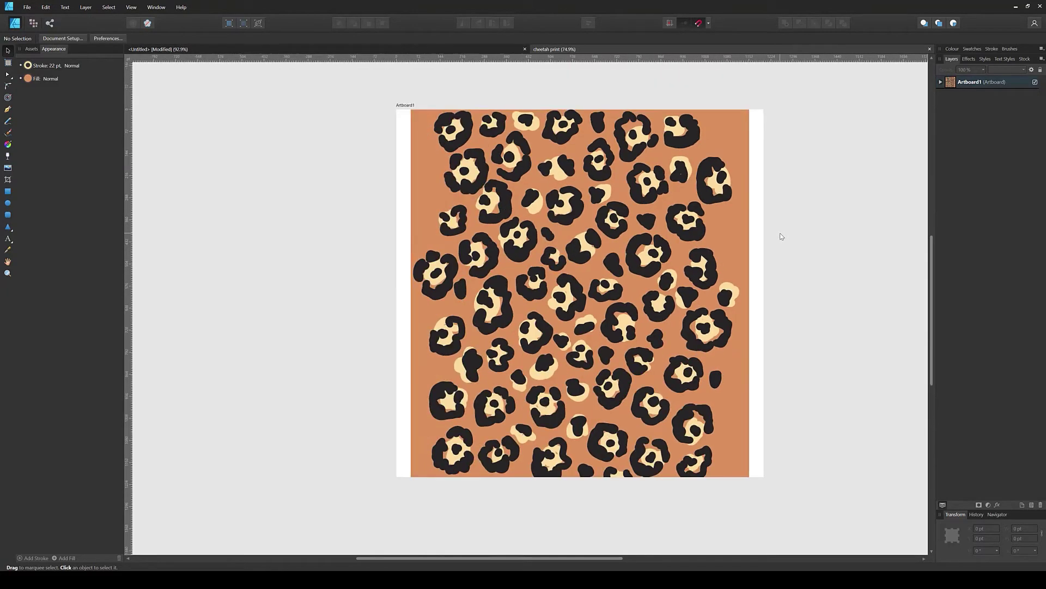
pyautogui.click(364, 50)
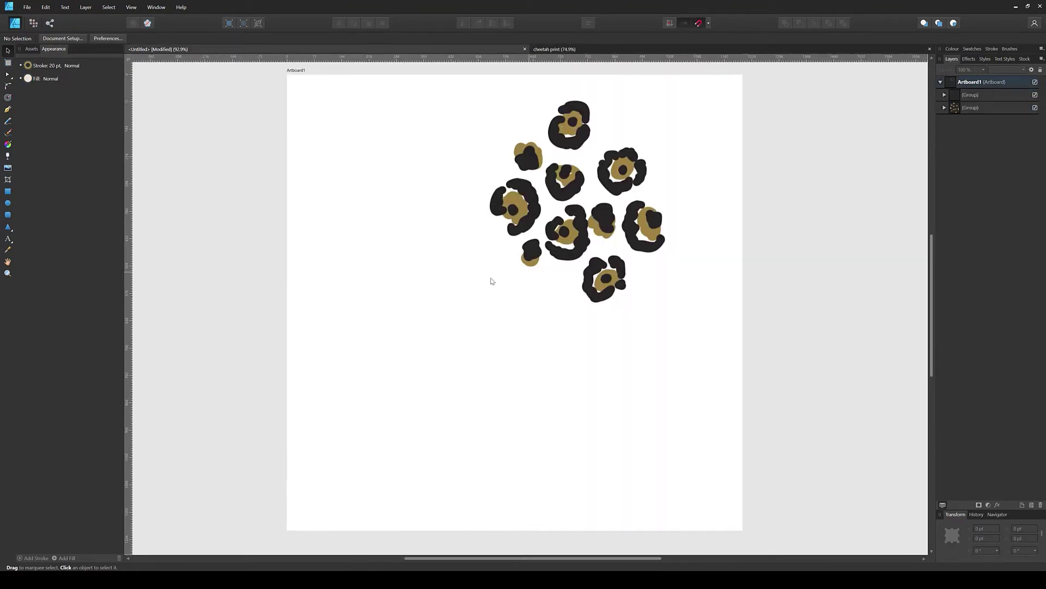
pyautogui.click(617, 48)
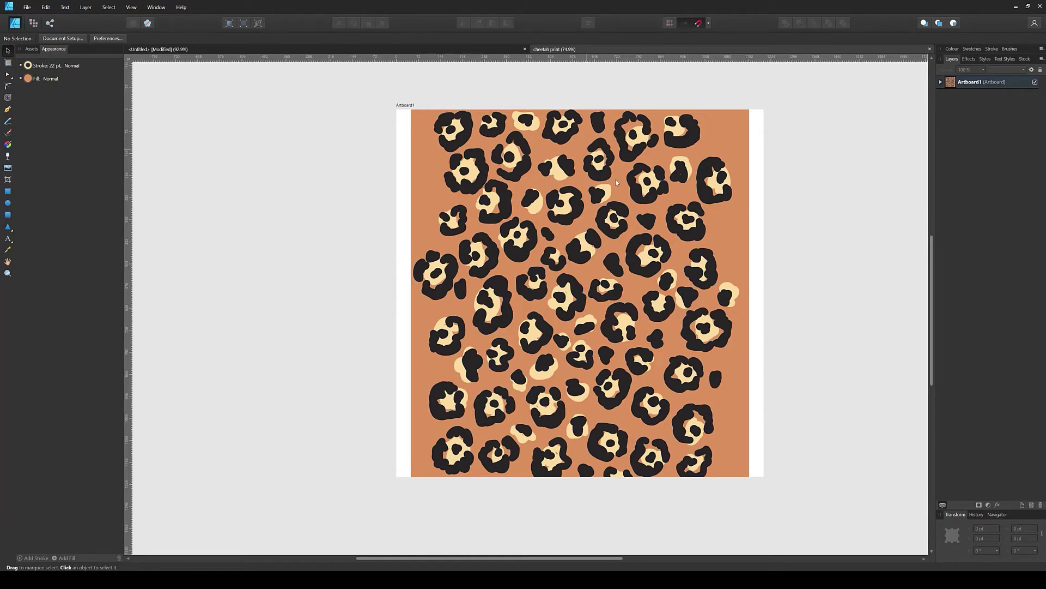
# Expand the cheetah print artboard's layers and hide the orange background rectangle.
pyautogui.click(941, 82)
pyautogui.click(974, 121)
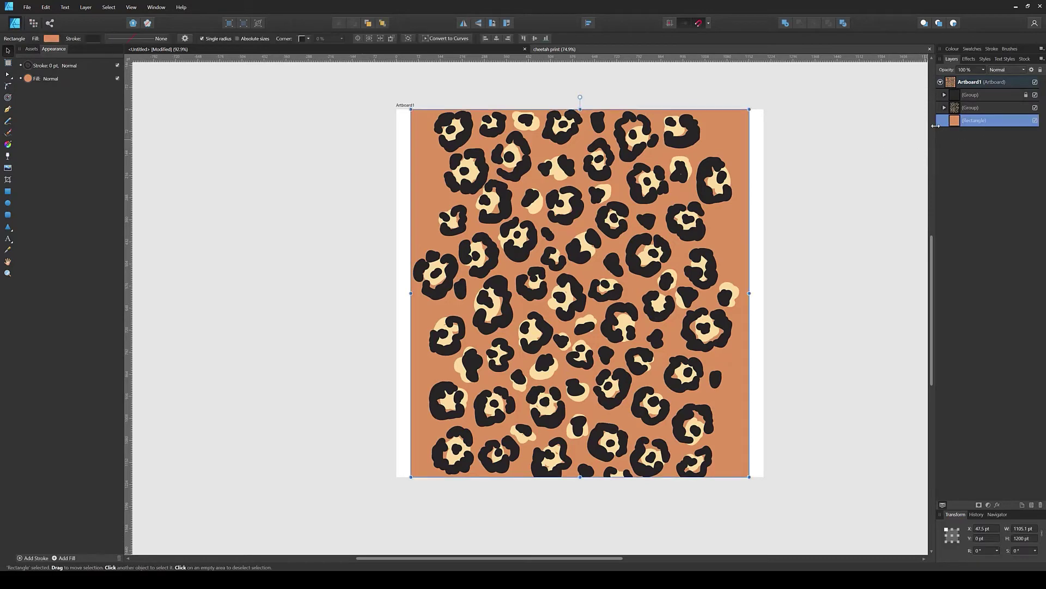
pyautogui.click(1035, 120)
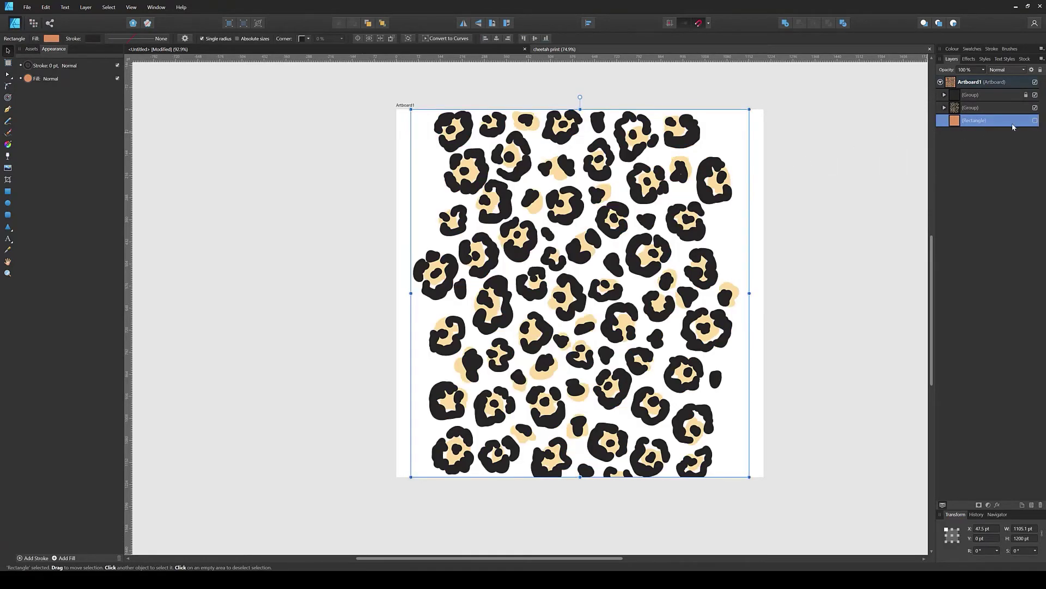
# Examine the black spot group, the cream centre group and the individual curves inside the cream group.
pyautogui.click(975, 107)
pyautogui.click(973, 95)
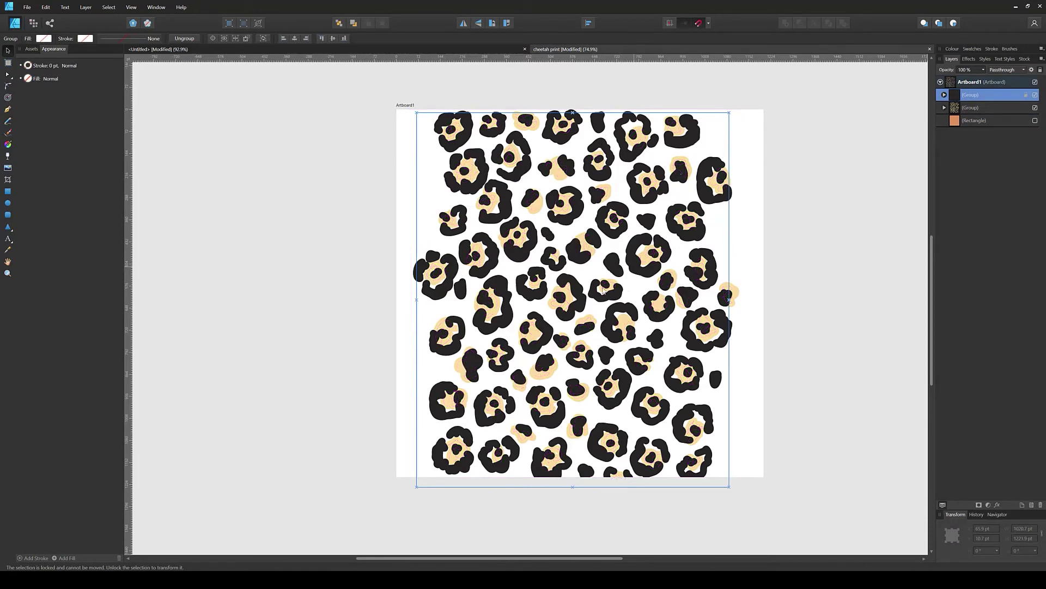
pyautogui.click(955, 109)
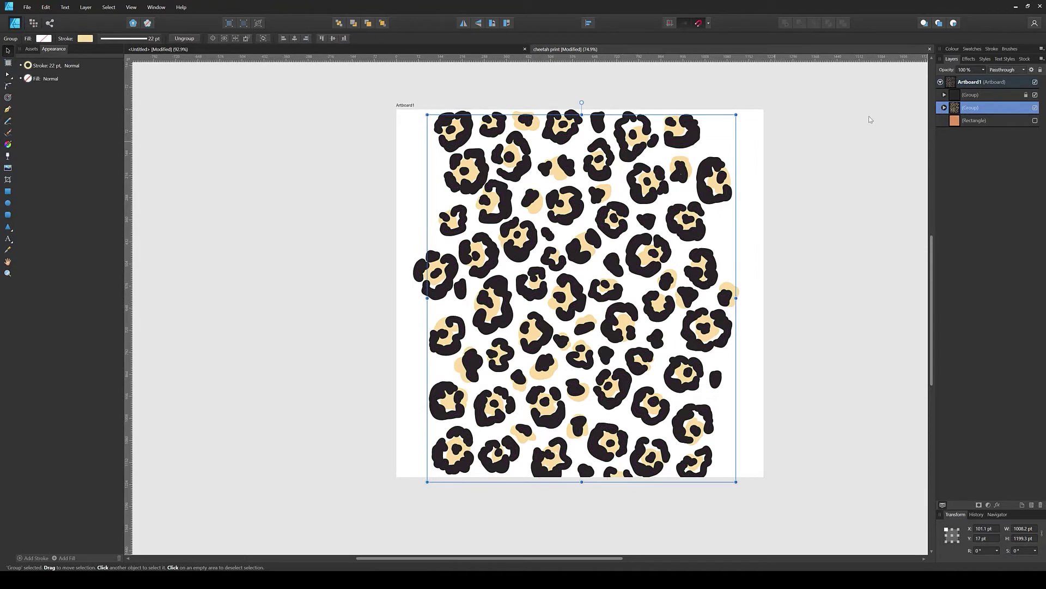
pyautogui.click(945, 107)
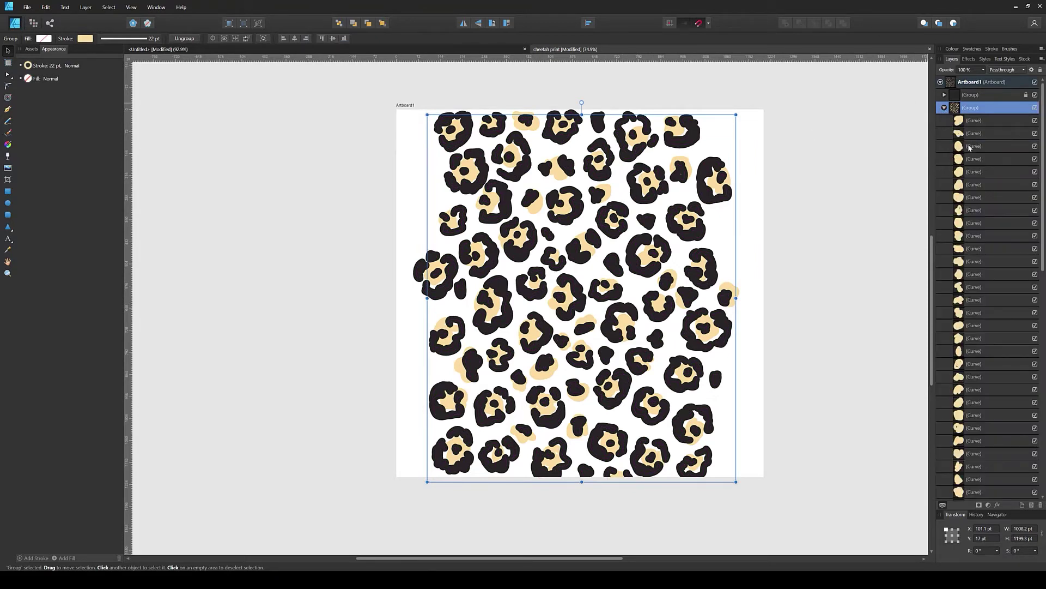
pyautogui.click(970, 147)
pyautogui.click(577, 389)
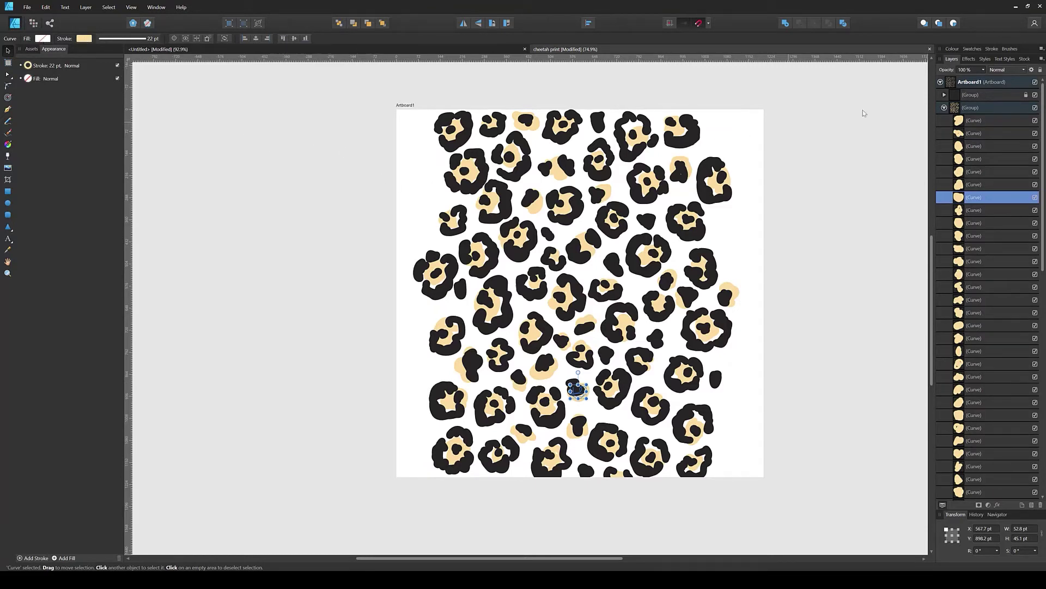
# Make the orange background rectangle visible again behind the spots.
pyautogui.click(945, 107)
pyautogui.click(966, 125)
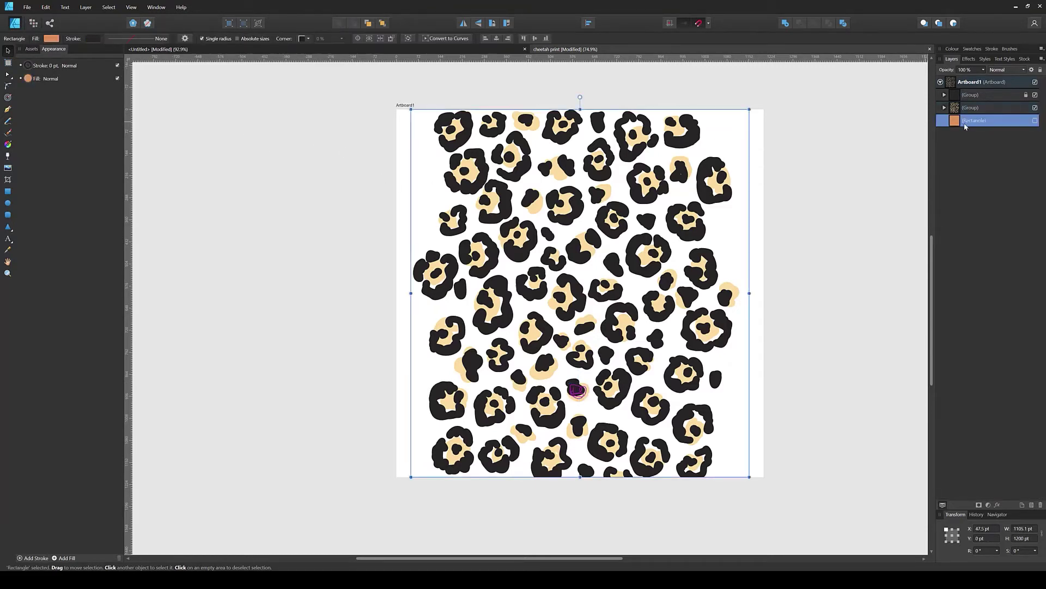
pyautogui.click(1035, 121)
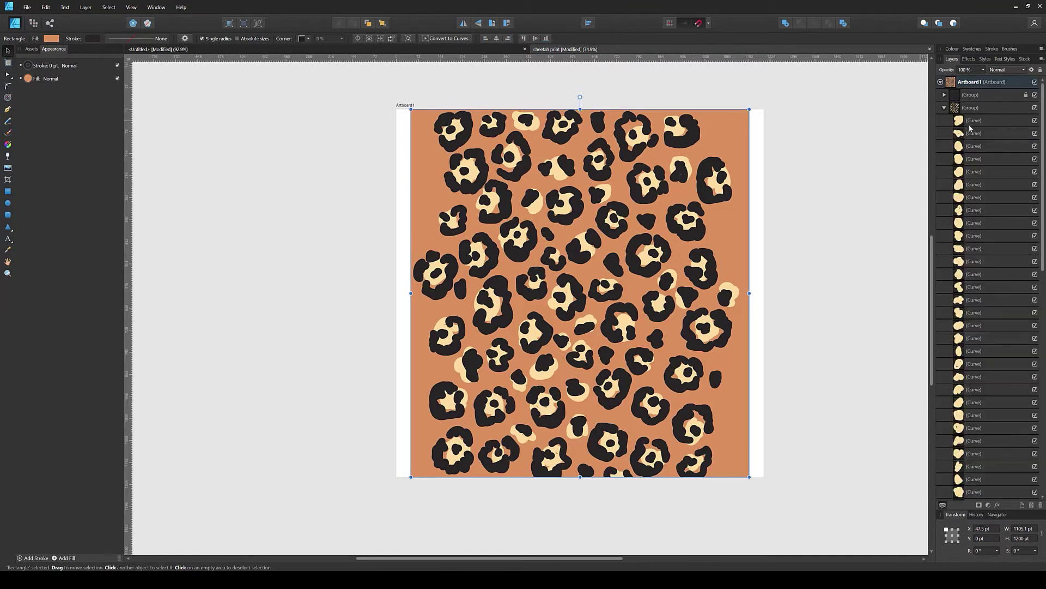
# Select all the cream curves inside their group and convert their strokes to filled shapes with Expand Stroke.
pyautogui.doubleClick(602, 189)
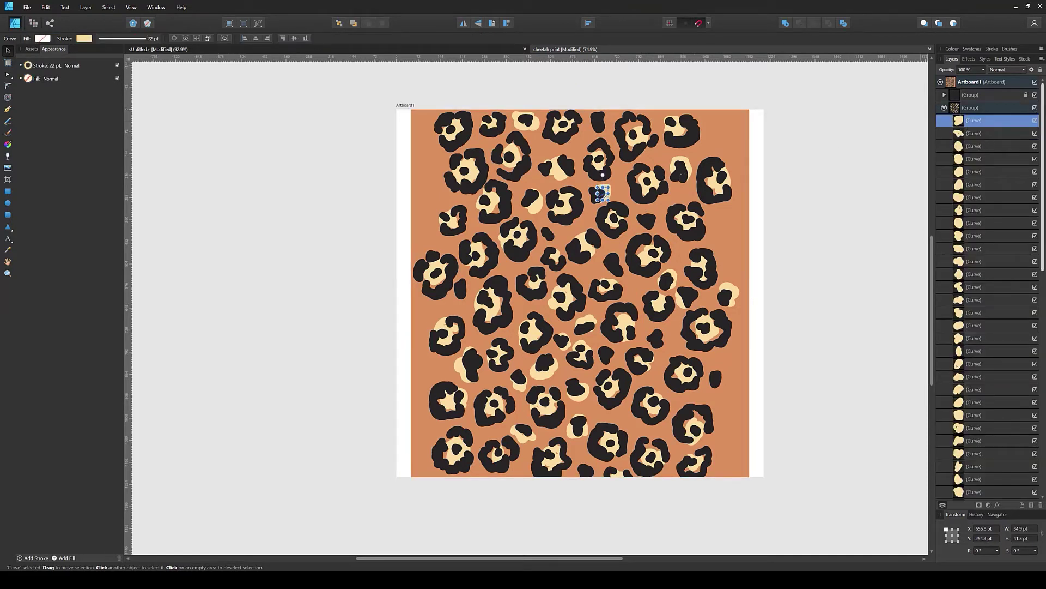
pyautogui.scroll(-10, 1042, 113)
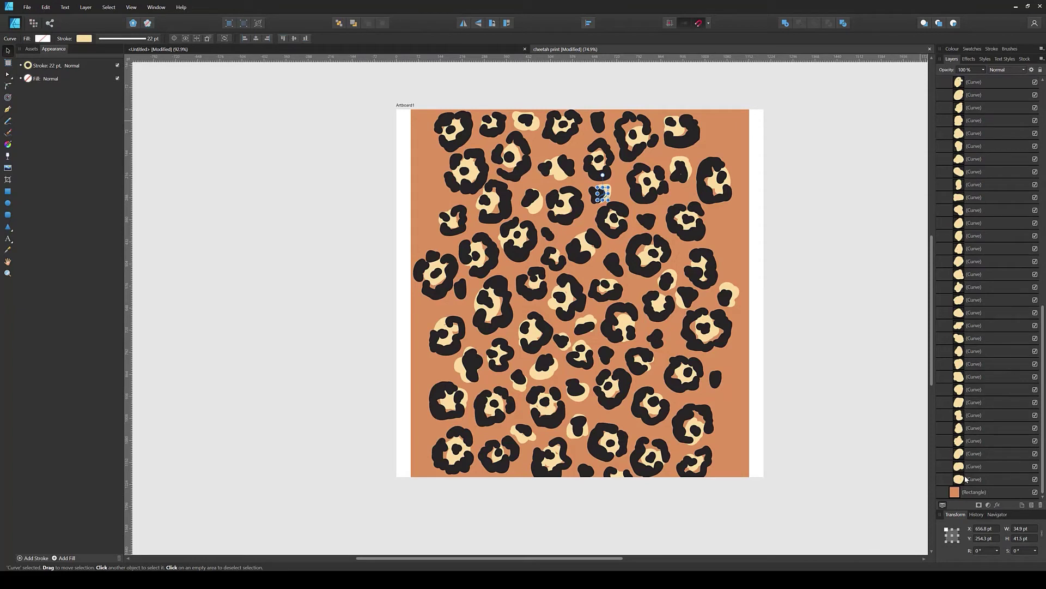
pyautogui.keyDown('shift'); pyautogui.click(965, 479); pyautogui.keyUp('shift')
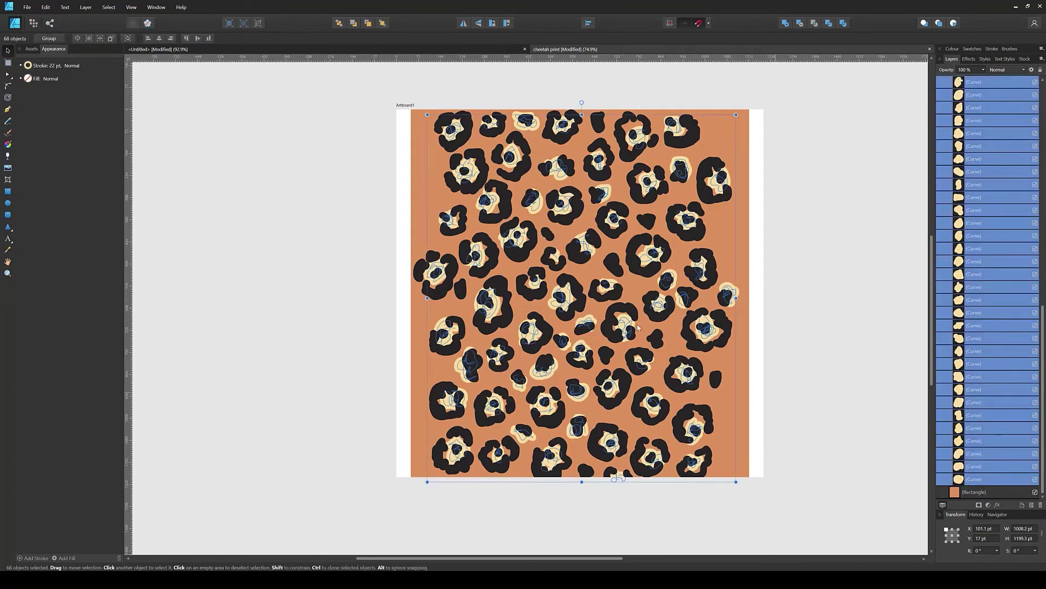
pyautogui.click(86, 7)
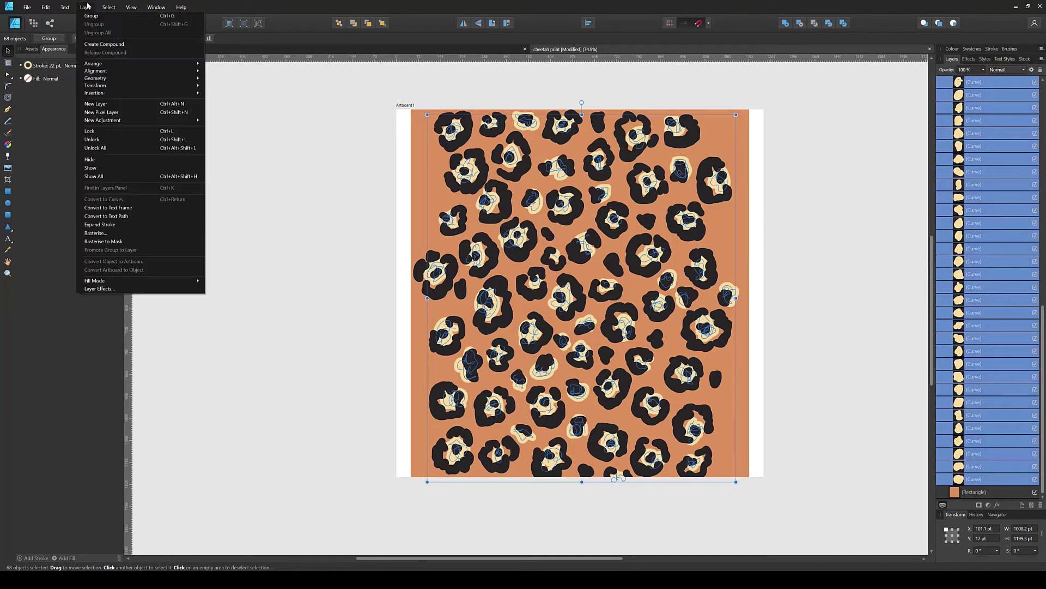
pyautogui.click(132, 225)
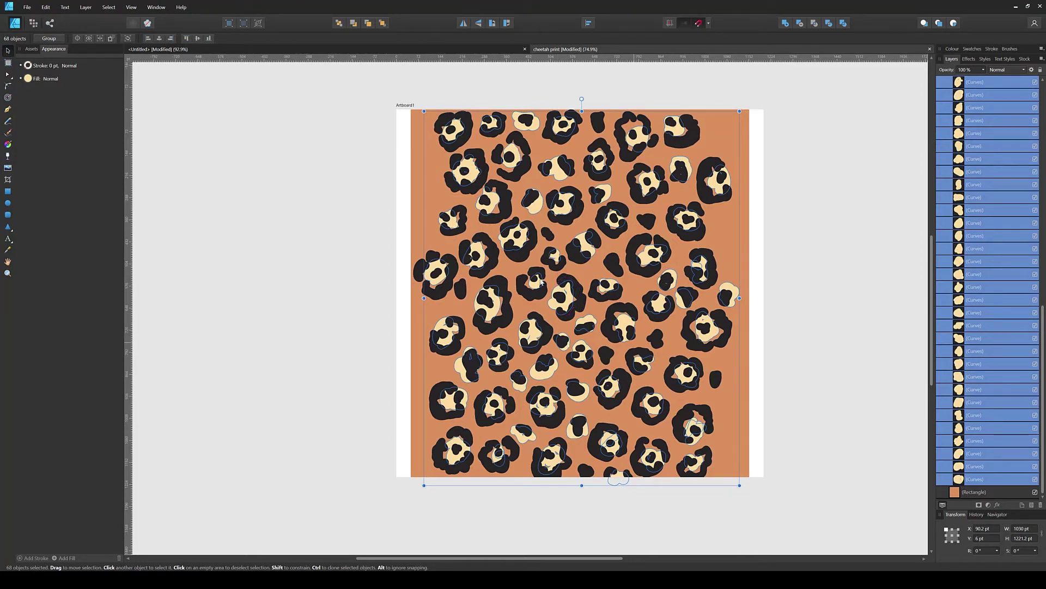
pyautogui.scroll(5, 1013, 189)
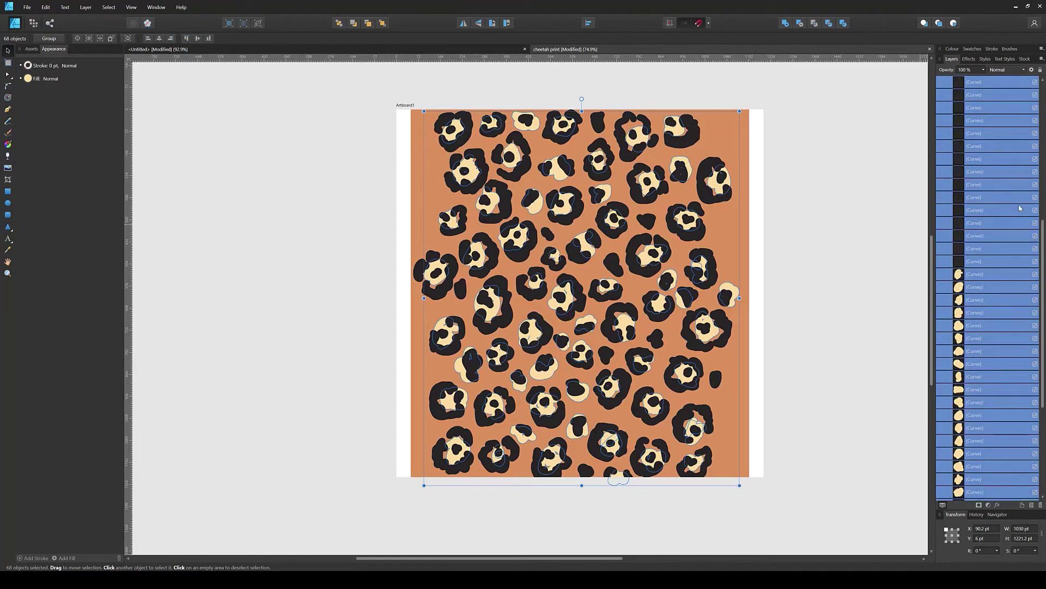
pyautogui.scroll(1, 1014, 189)
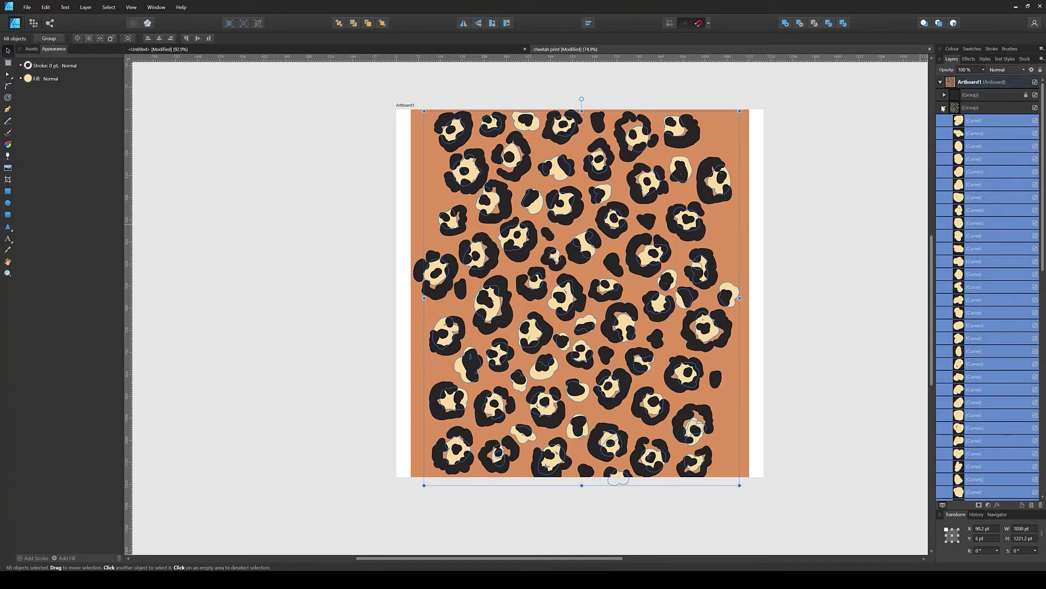
pyautogui.click(945, 108)
# Select every black curve in the locked group and apply Expand Stroke to all of them.
pyautogui.click(945, 95)
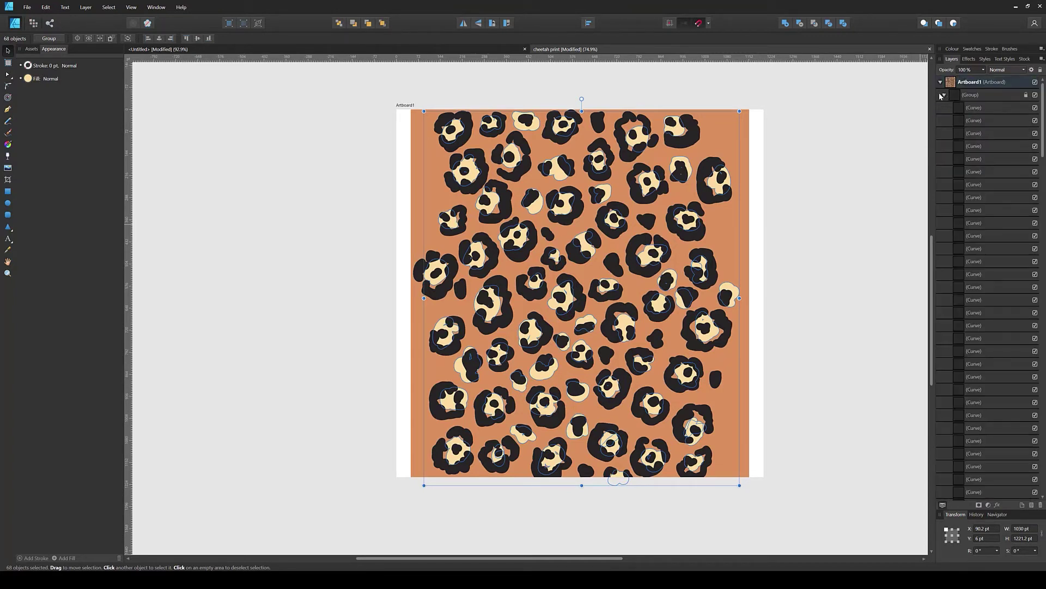
pyautogui.click(968, 108)
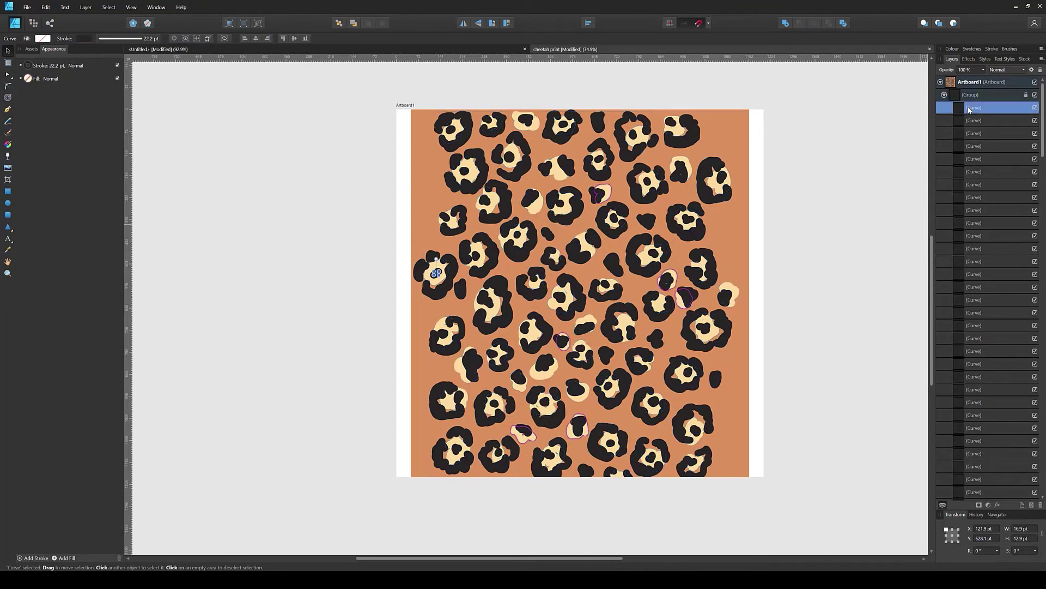
pyautogui.moveTo(1044, 113); pyautogui.dragTo(1043, 491)
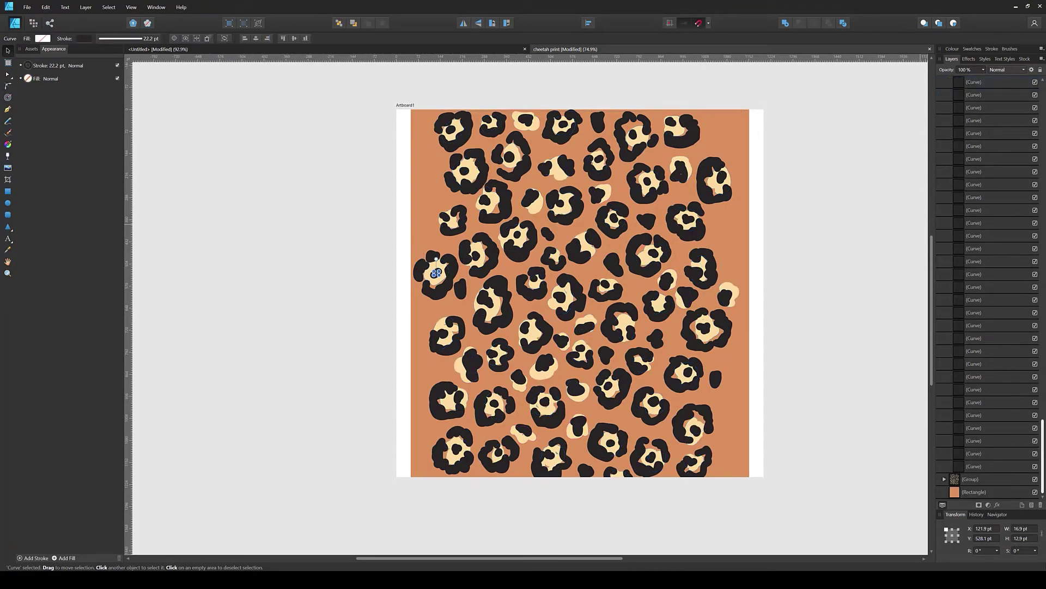
pyautogui.keyDown('shift'); pyautogui.click(976, 467); pyautogui.keyUp('shift')
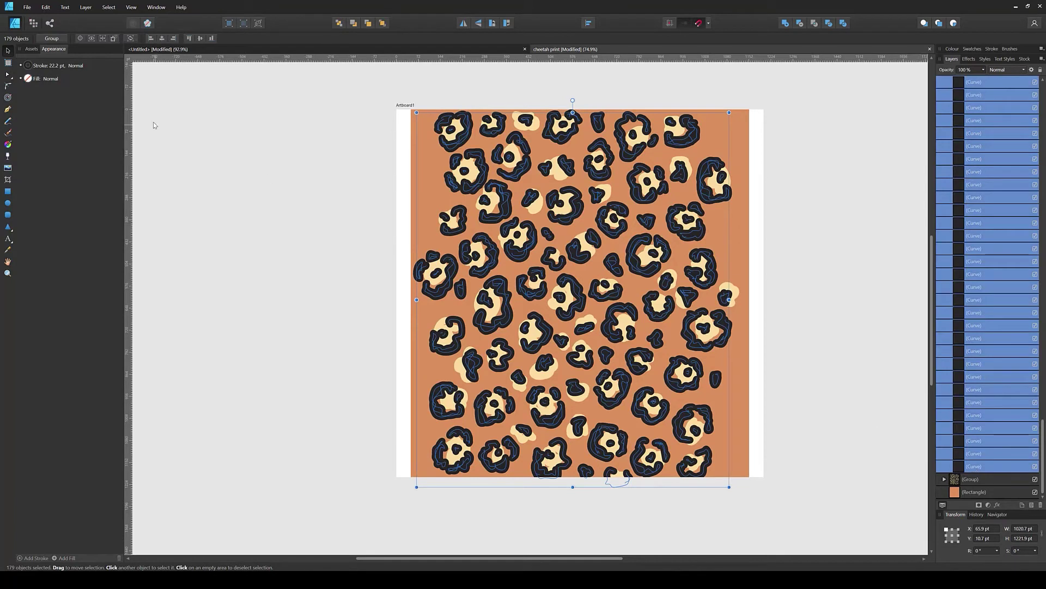
pyautogui.click(86, 7)
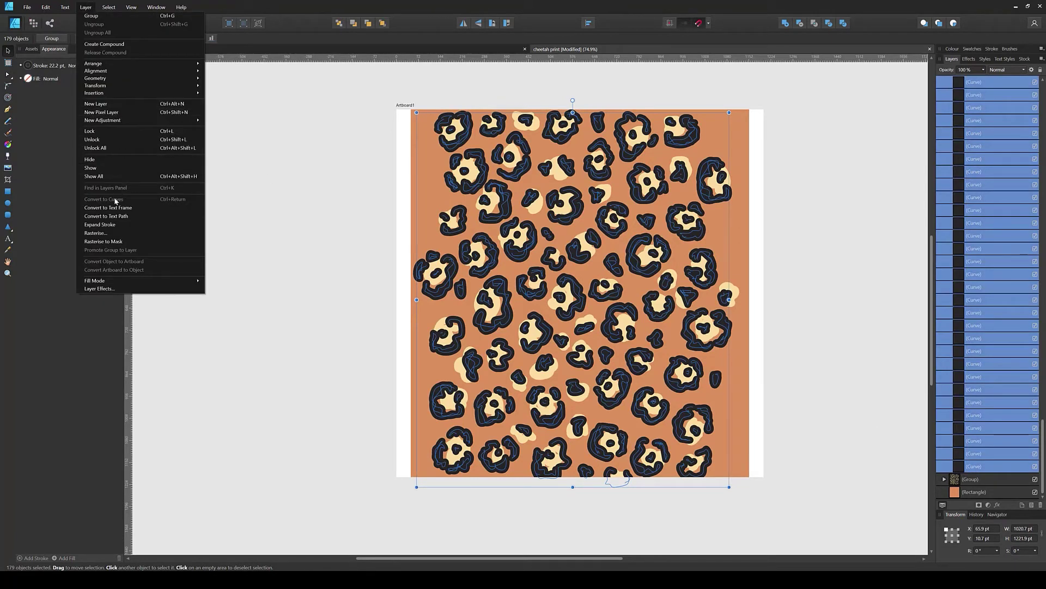
pyautogui.click(117, 224)
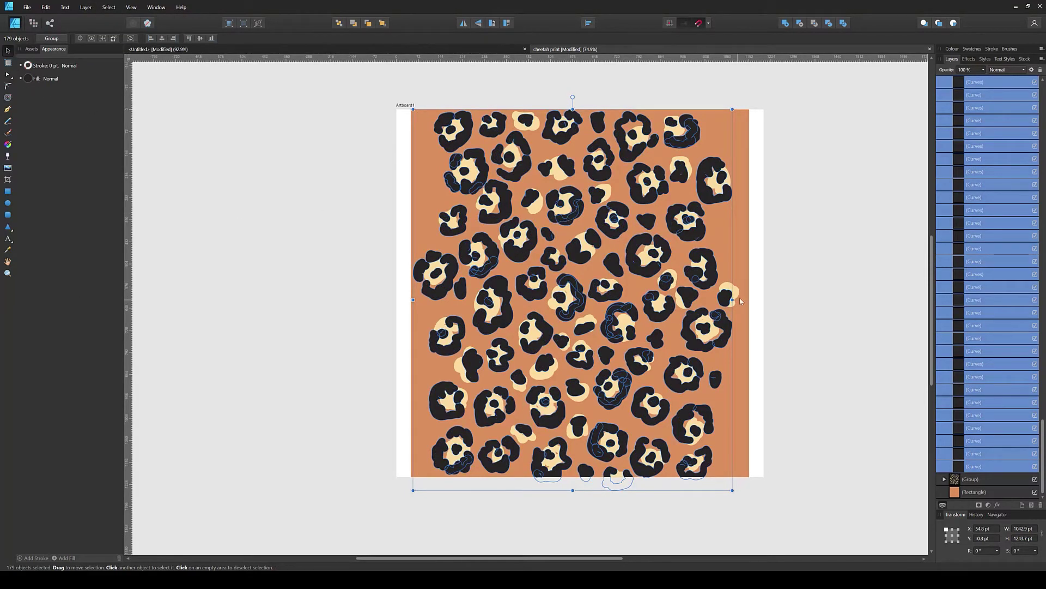
pyautogui.click(1043, 278)
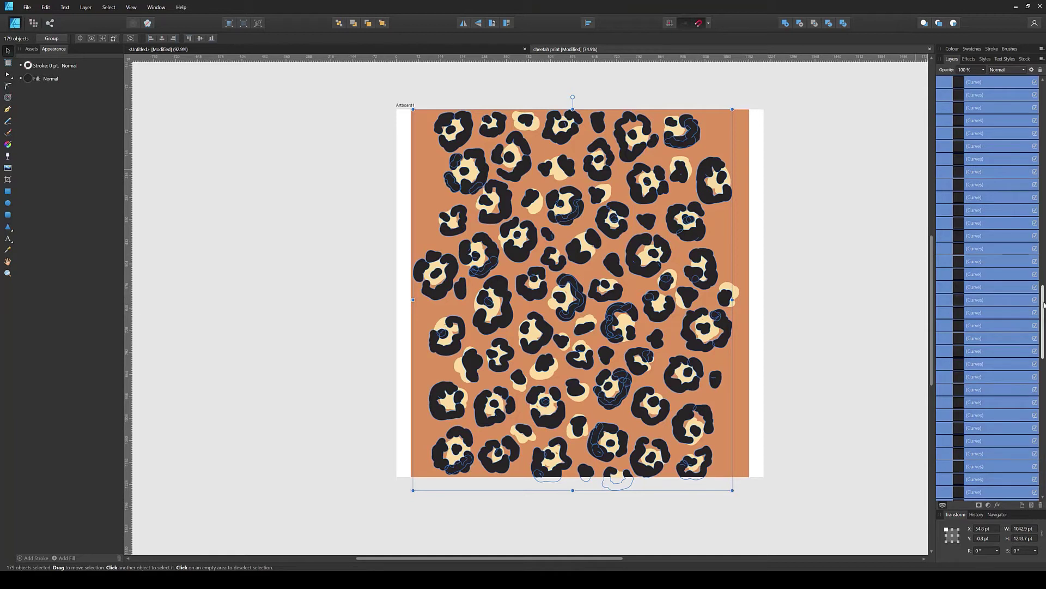
# Merge all the selected black curves into one shape with Add, and do the same with the cream curves in their group.
pyautogui.moveTo(1043, 278); pyautogui.dragTo(1044, 98)
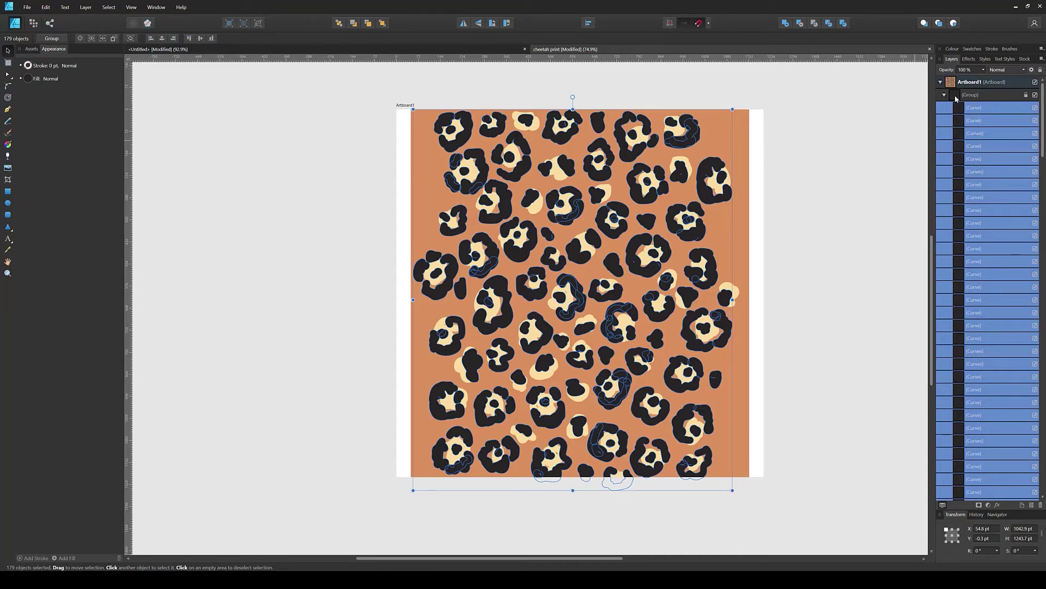
pyautogui.click(785, 24)
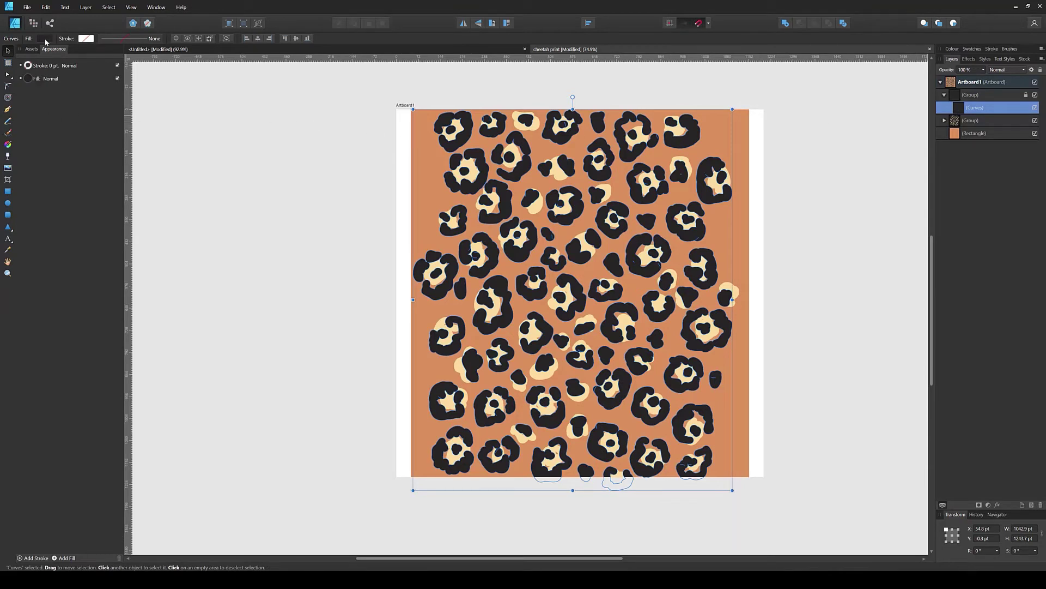
pyautogui.click(945, 120)
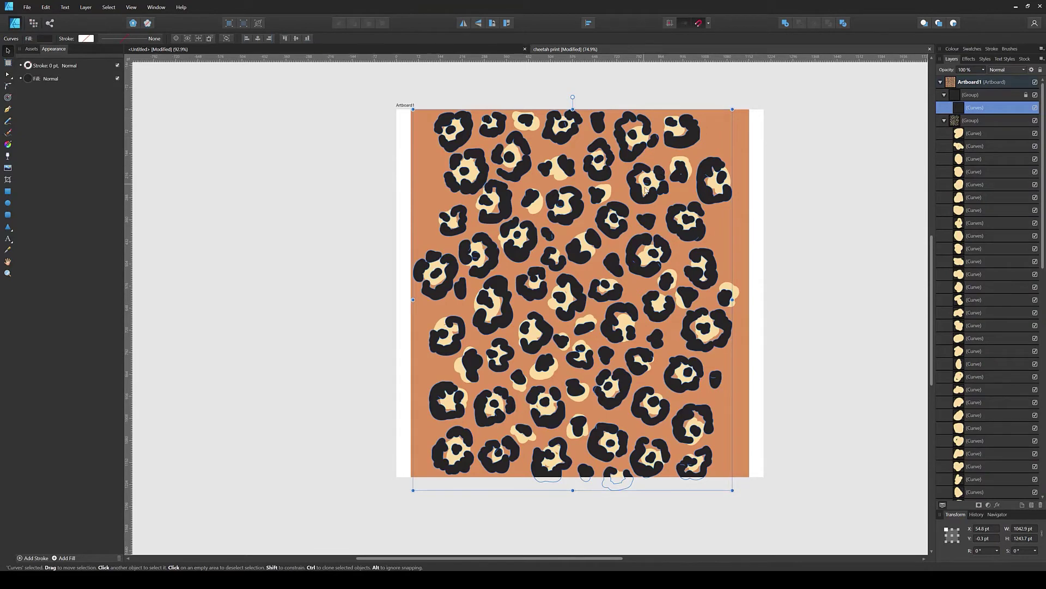
pyautogui.click(975, 135)
pyautogui.moveTo(1043, 198); pyautogui.dragTo(1045, 423)
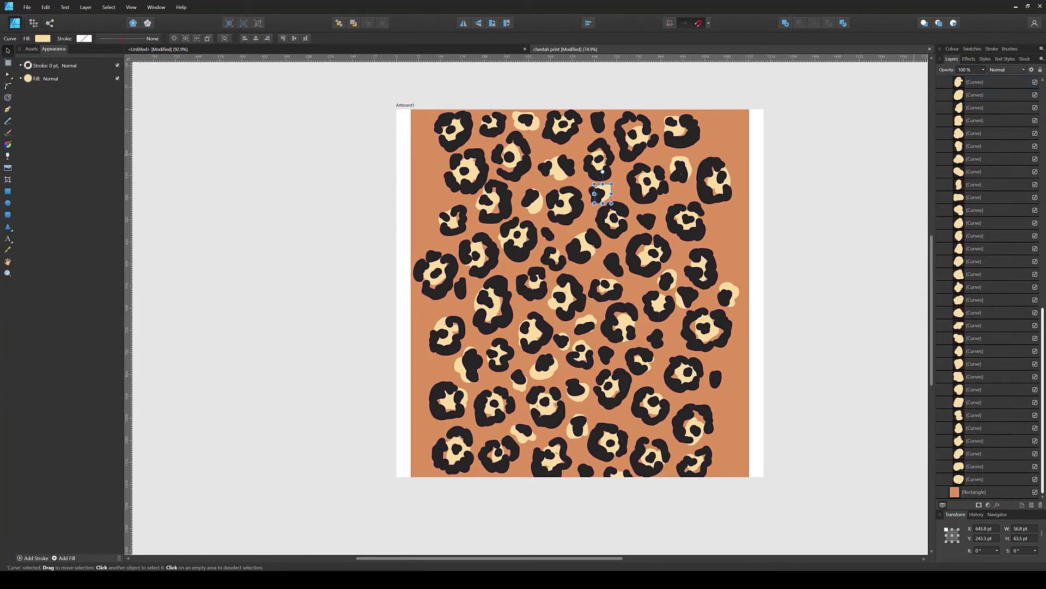
pyautogui.keyDown('shift'); pyautogui.click(984, 480); pyautogui.keyUp('shift')
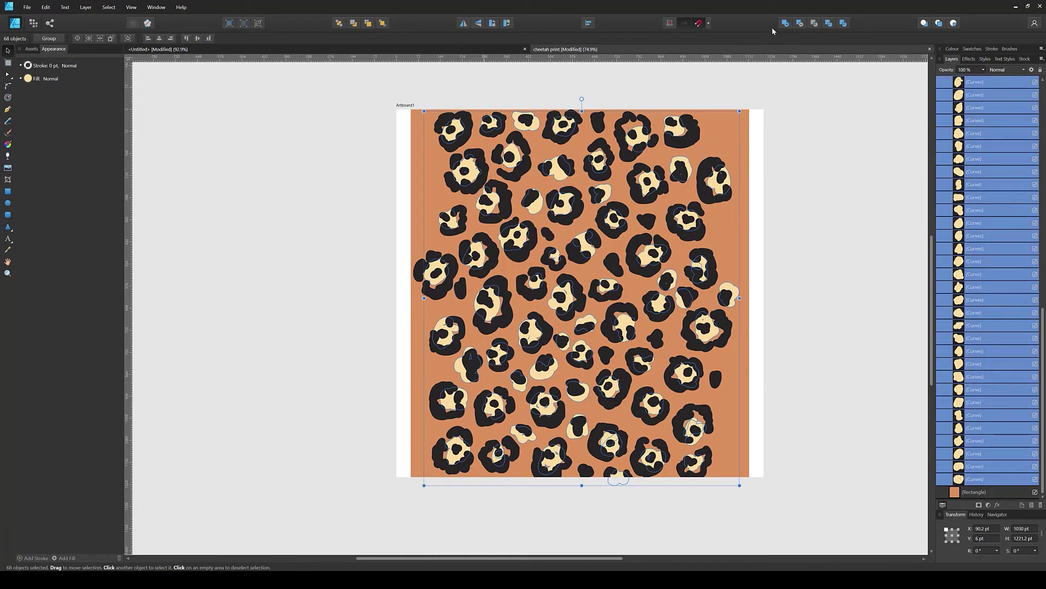
pyautogui.click(785, 22)
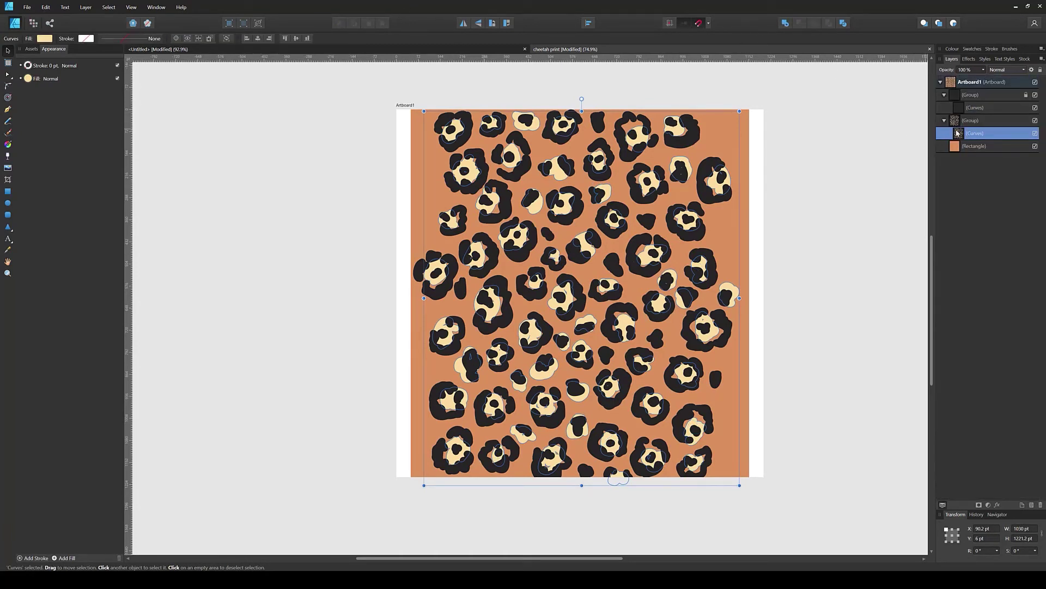
# Move the merged black and cream shapes out of their groups and delete the two leftover groups.
pyautogui.click(962, 124)
pyautogui.click(958, 95)
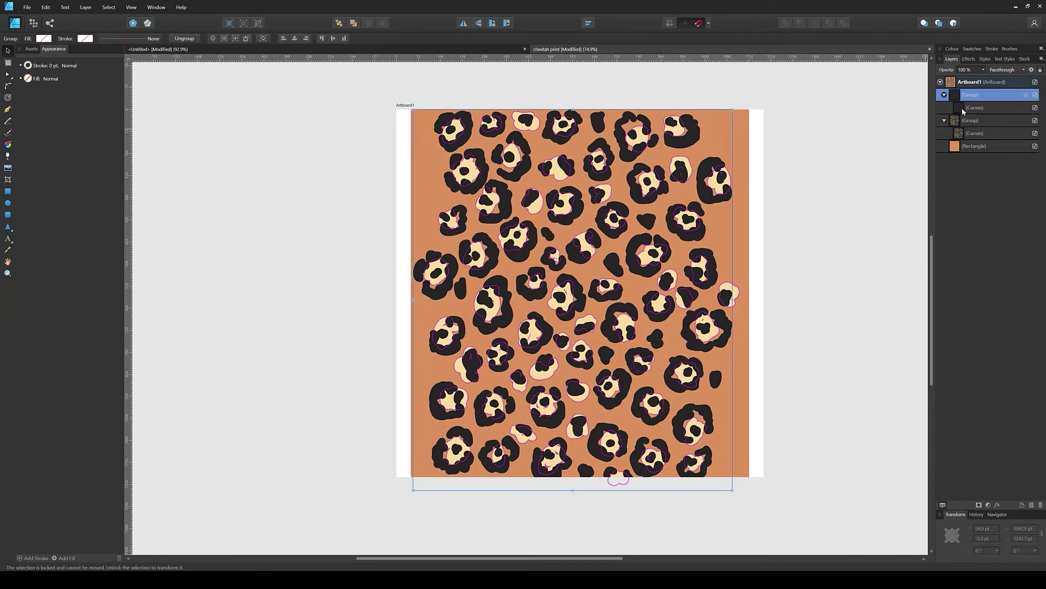
pyautogui.moveTo(958, 96); pyautogui.dragTo(959, 123)
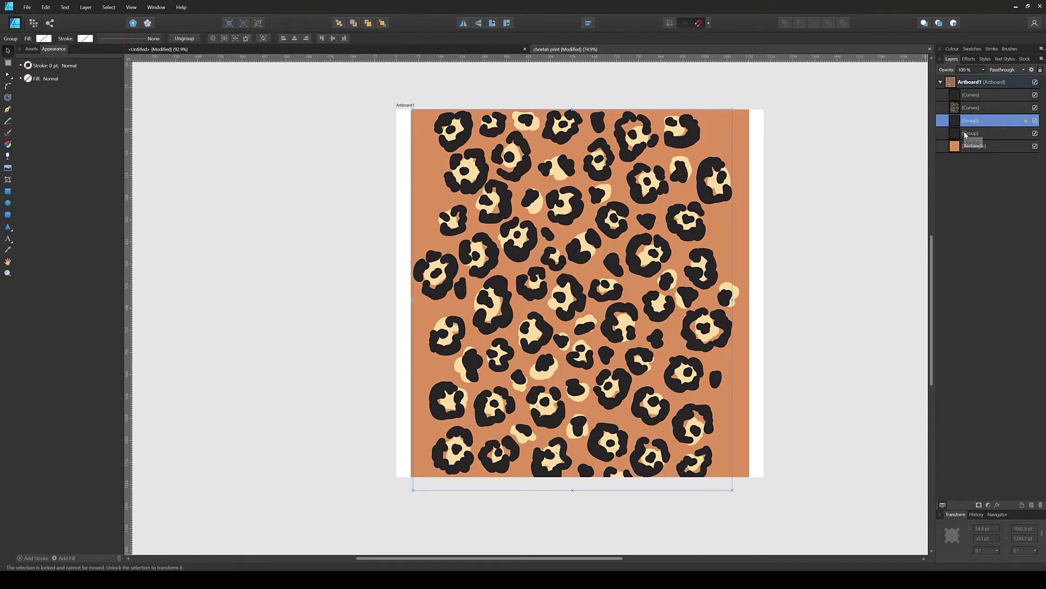
pyautogui.keyDown('shift'); pyautogui.click(964, 133); pyautogui.keyUp('shift')
pyautogui.press('Delete')
pyautogui.click(969, 97)
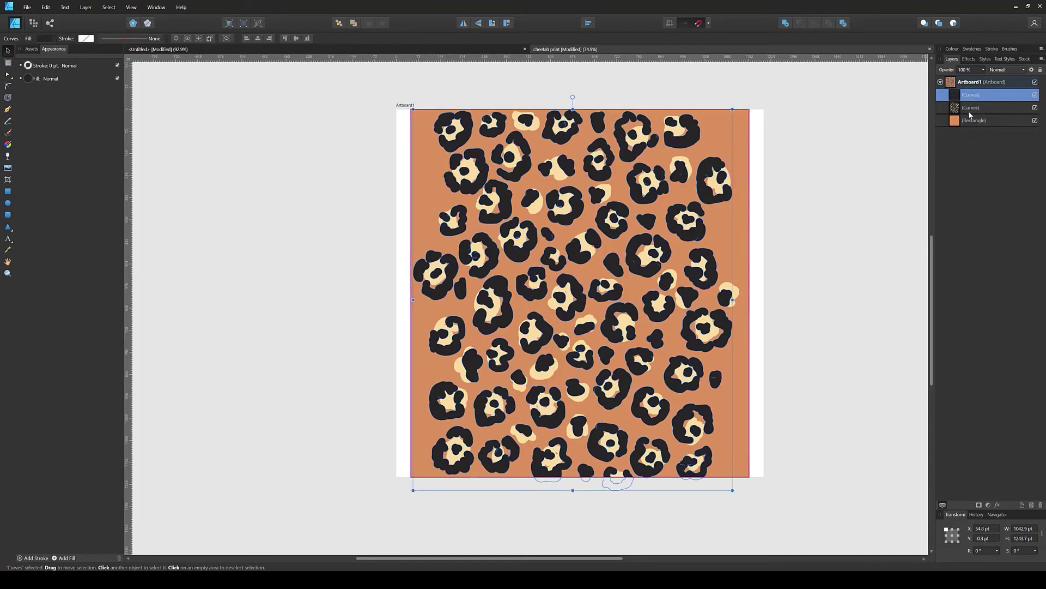
pyautogui.click(969, 111)
pyautogui.click(970, 96)
pyautogui.click(969, 109)
pyautogui.click(969, 96)
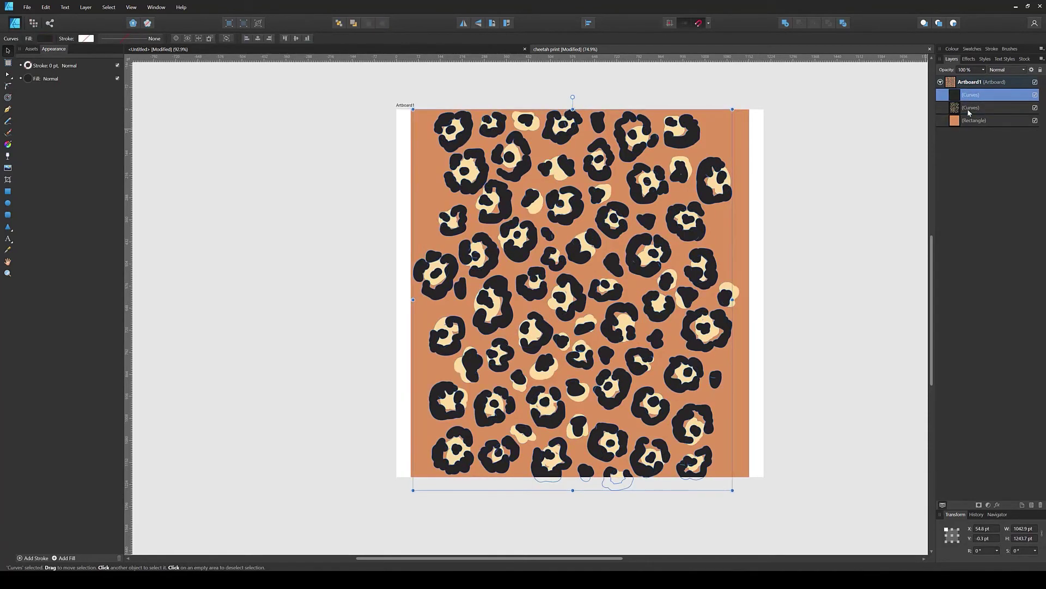
pyautogui.click(960, 109)
# Narrow the orange background rectangle symmetrically about its centre to about 720 pt wide, keeping its full height.
pyautogui.click(985, 121)
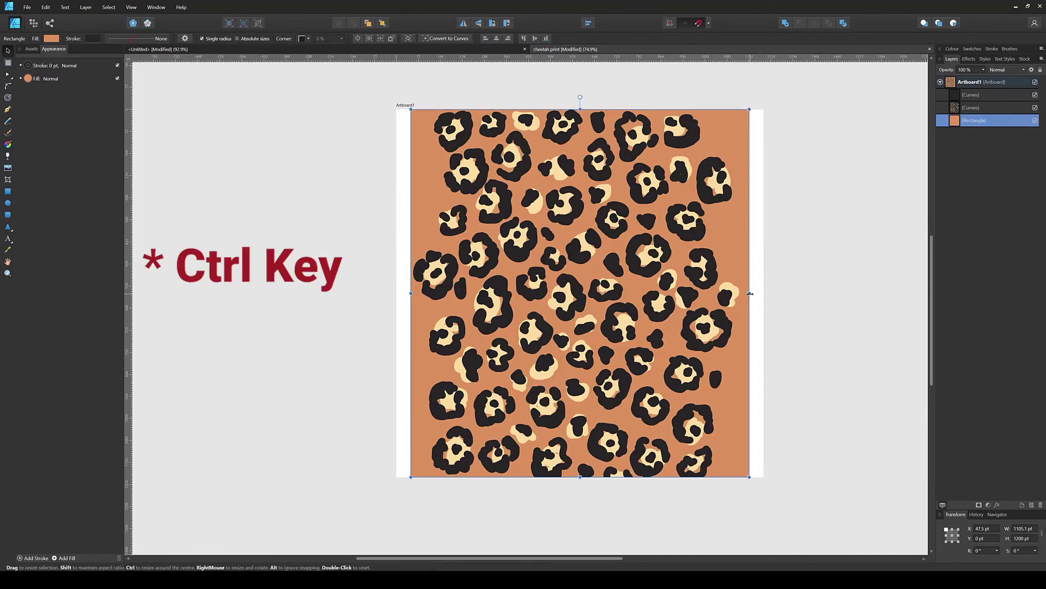
pyautogui.moveTo(748, 293); pyautogui.dragTo(690, 295)
pyautogui.moveTo(631, 288); pyautogui.dragTo(624, 290)
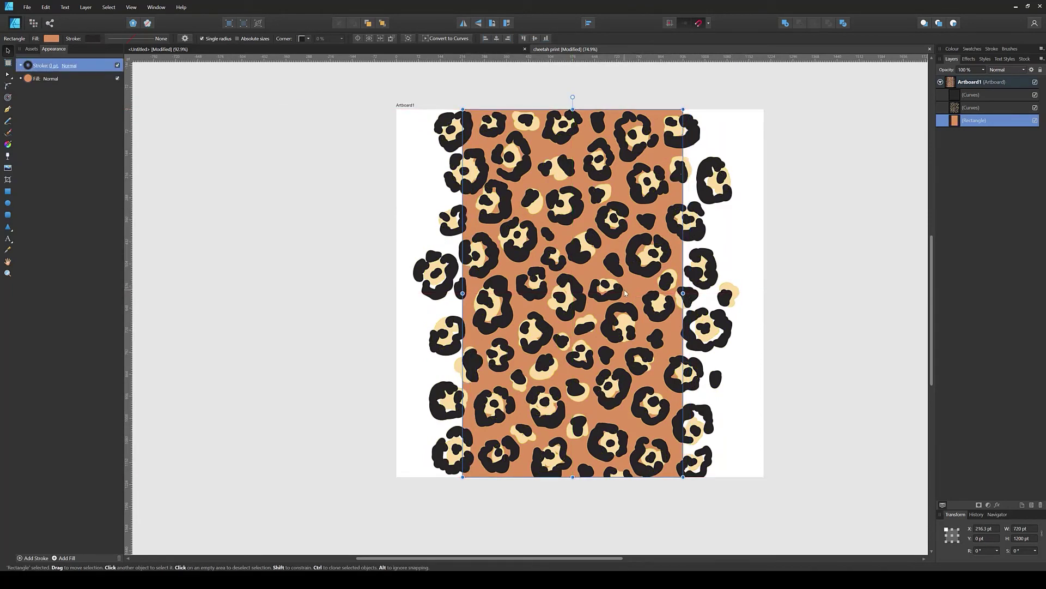
# Clip the merged black and cream shapes inside the orange rectangle.
pyautogui.click(961, 109)
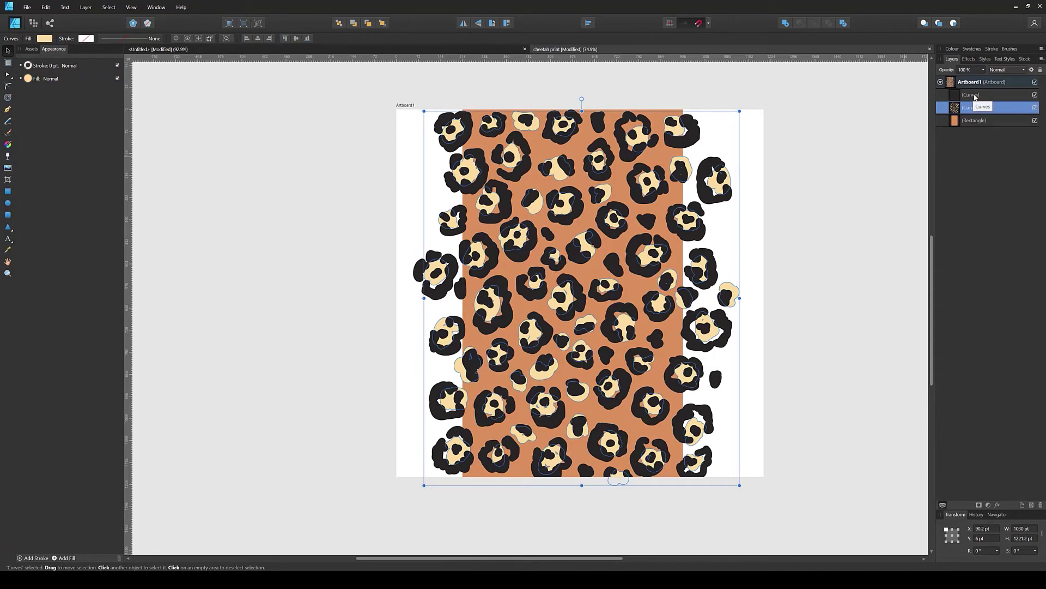
pyautogui.keyDown('shift'); pyautogui.click(958, 98); pyautogui.keyUp('shift')
pyautogui.moveTo(954, 96); pyautogui.dragTo(967, 129)
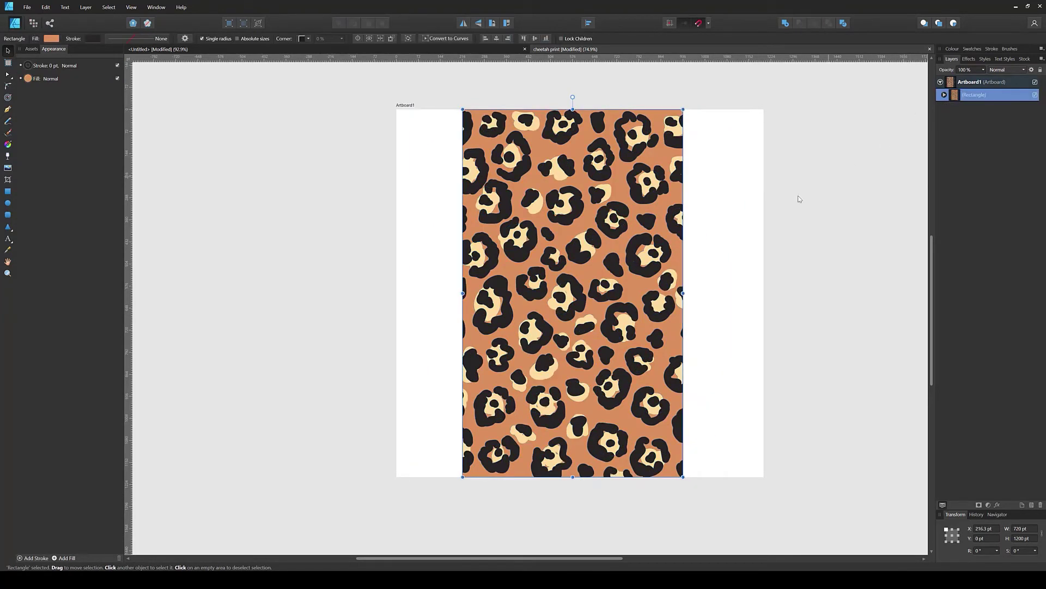
pyautogui.click(714, 258)
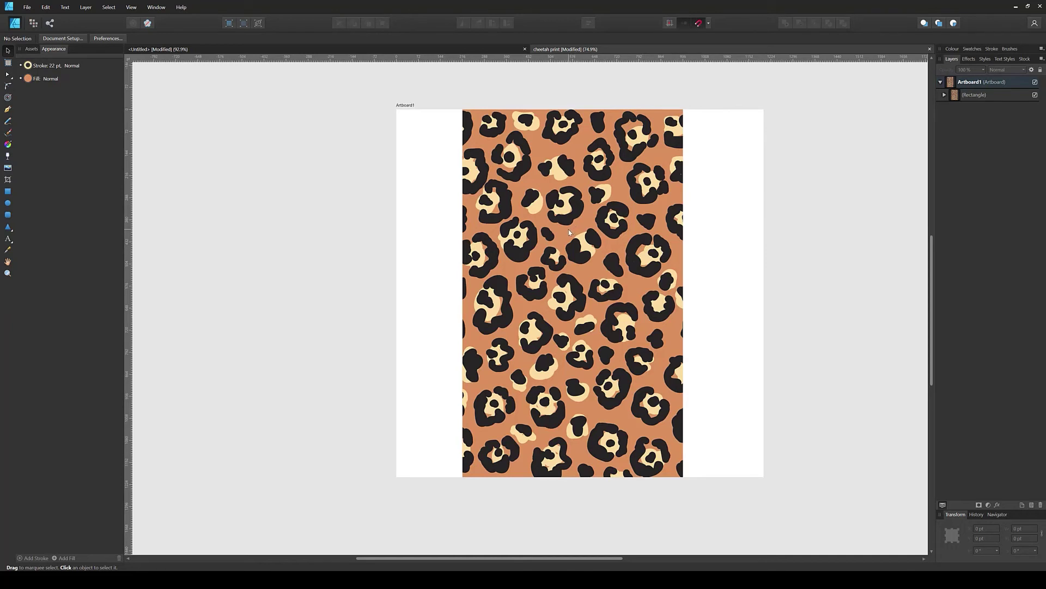
# Create a new document of 1575 × 1890 pt at 300 DPI with an artboard and deselect it.
pyautogui.click(27, 8)
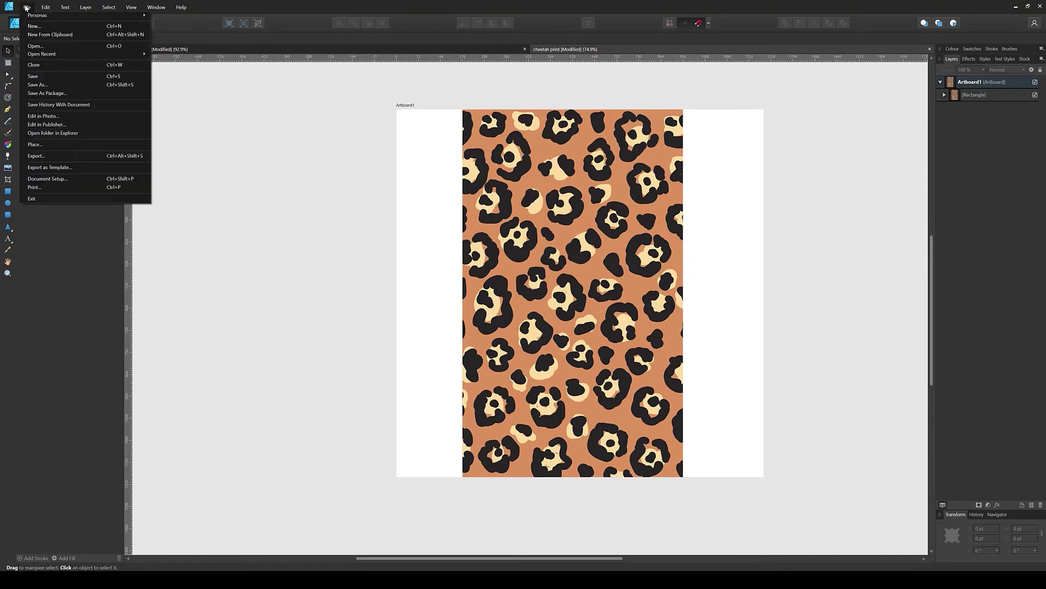
pyautogui.click(31, 31)
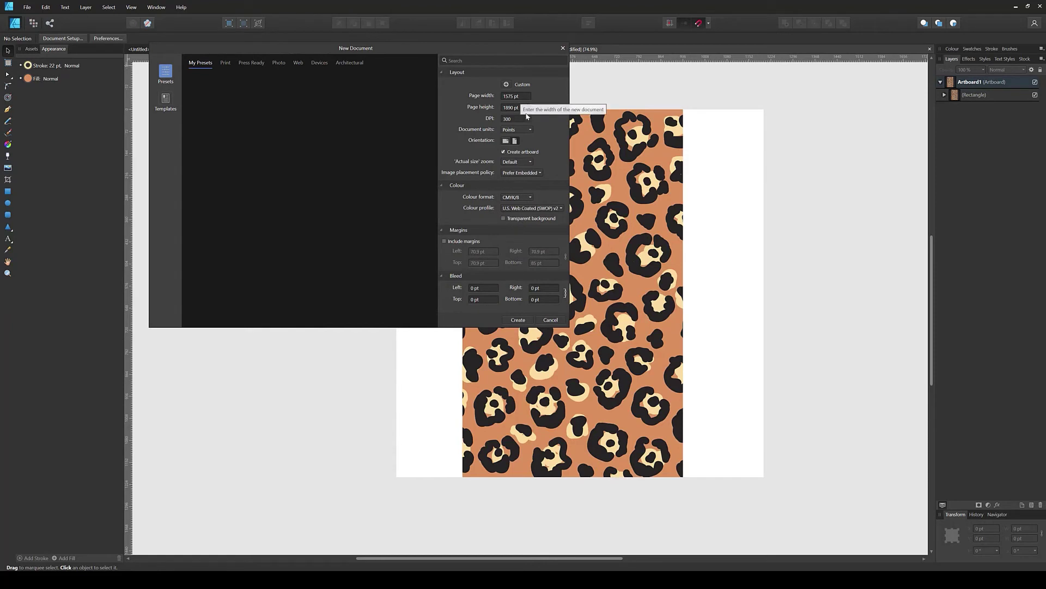
pyautogui.click(517, 320)
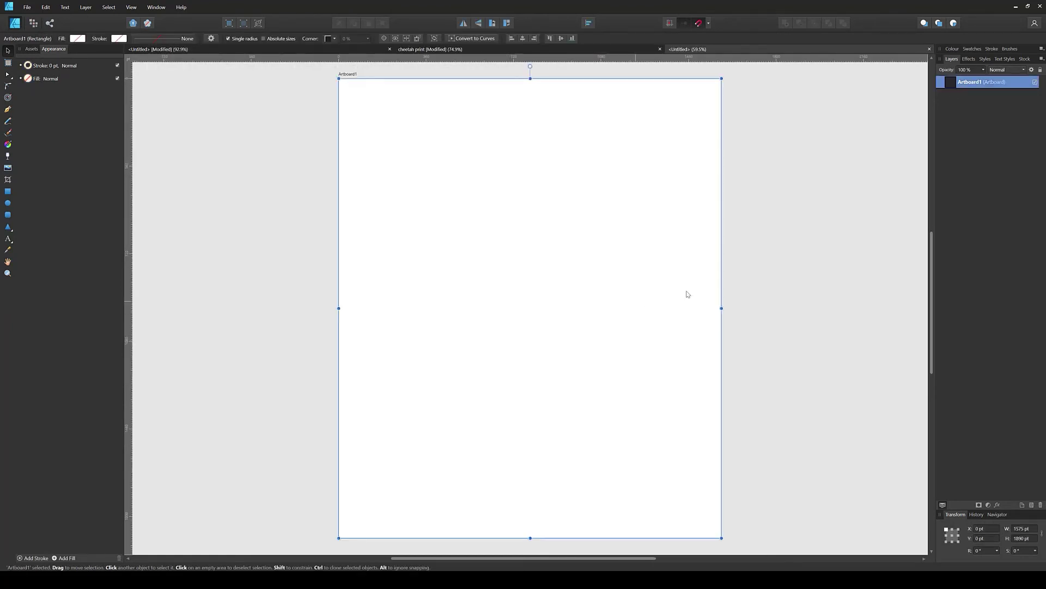
pyautogui.click(825, 294)
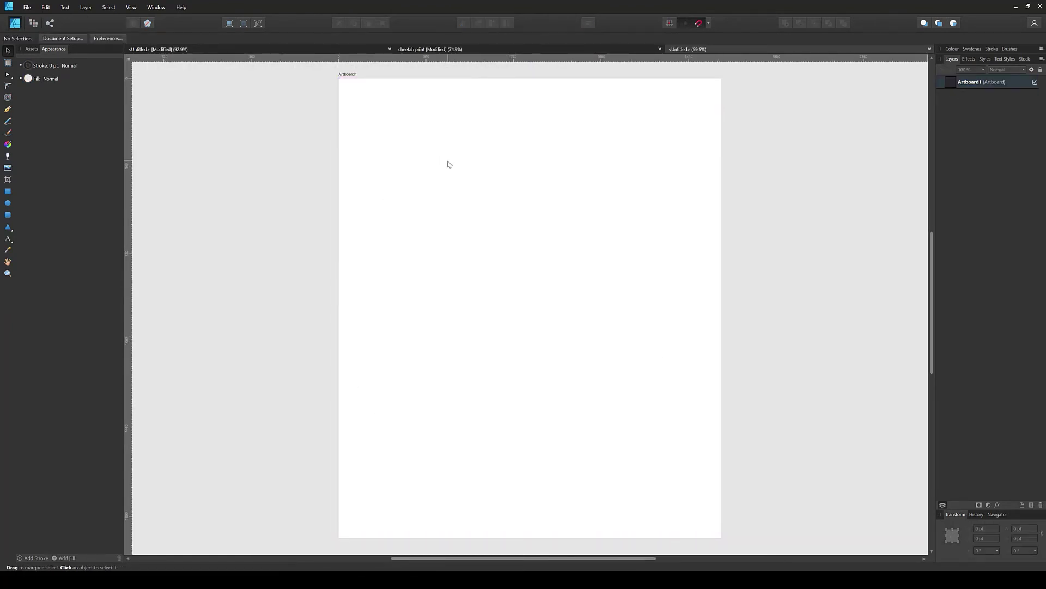
# Add the letter M as art text in Bebas Neue Bold, scaled to about 742 pt, near the artboard's upper-left corner.
pyautogui.click(8, 239)
pyautogui.click(402, 207)
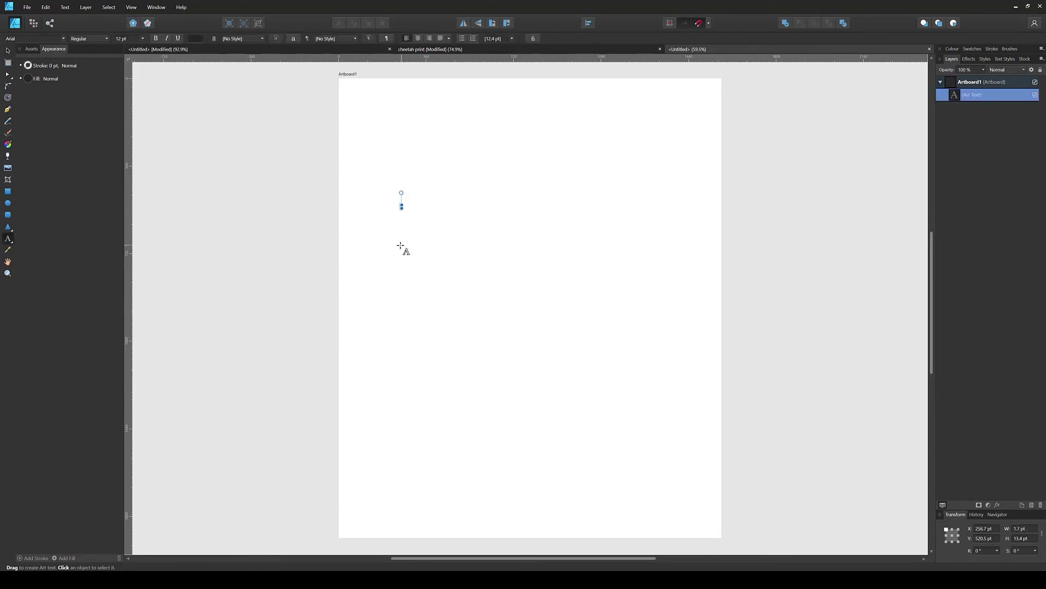
pyautogui.write('M')
pyautogui.press('Escape')
pyautogui.moveTo(405, 203); pyautogui.dragTo(512, 66)
pyautogui.moveTo(477, 175); pyautogui.dragTo(442, 233)
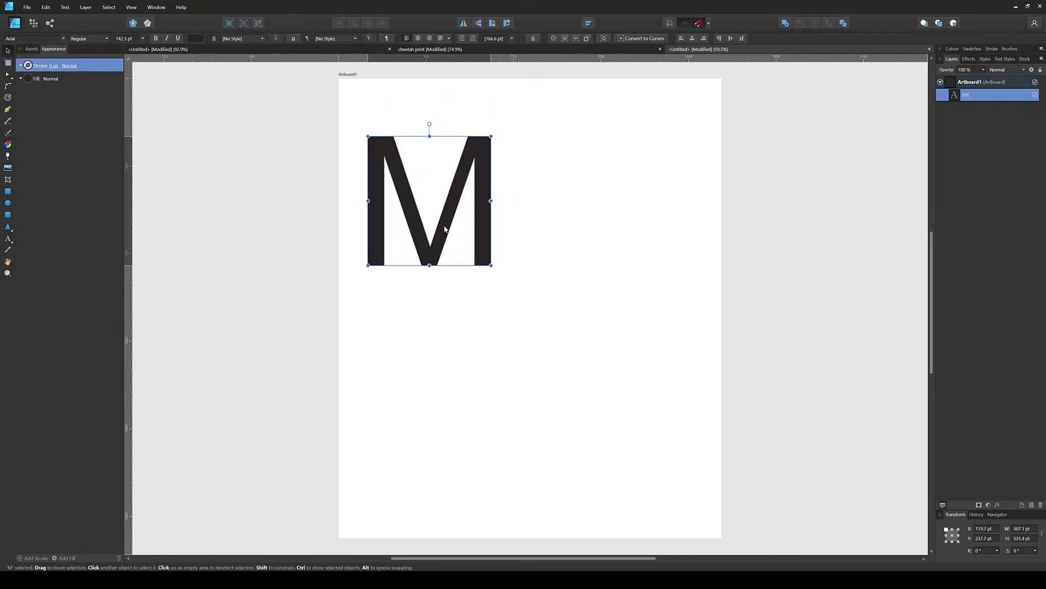
pyautogui.click(45, 39)
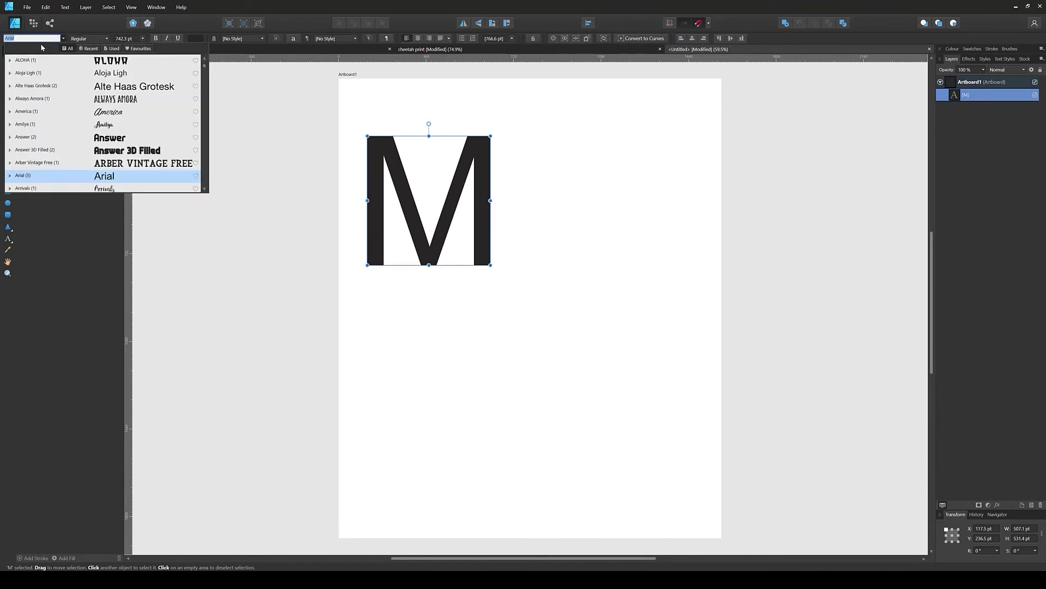
pyautogui.click(55, 164)
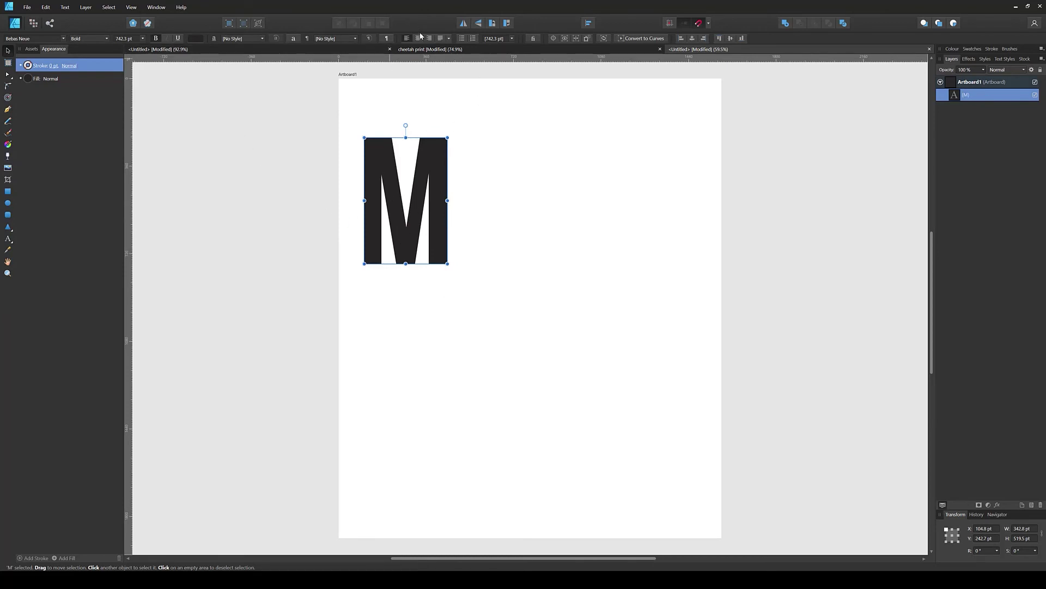
# Copy the clipped leopard rectangle from the cheetah print document and paste it into the new document with the letter M.
pyautogui.click(422, 49)
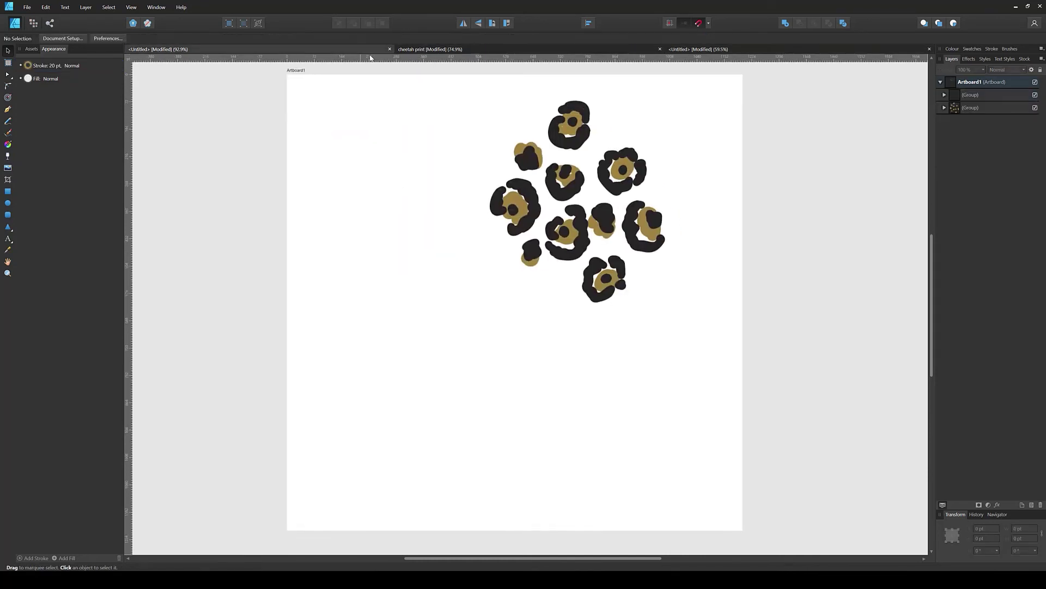
pyautogui.click(455, 49)
pyautogui.click(599, 279)
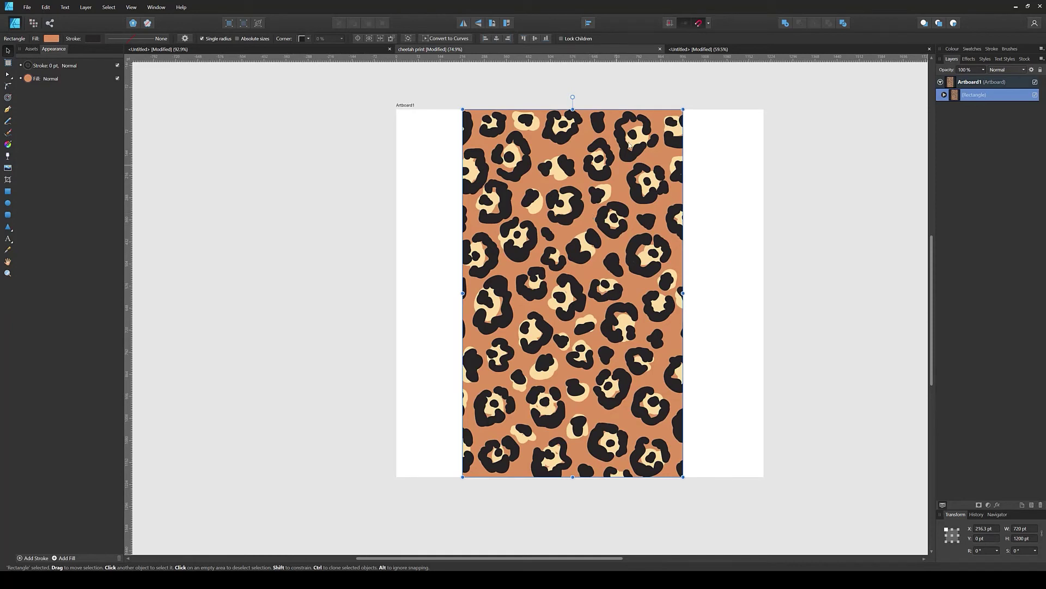
pyautogui.moveTo(629, 145); pyautogui.dragTo(507, 254)
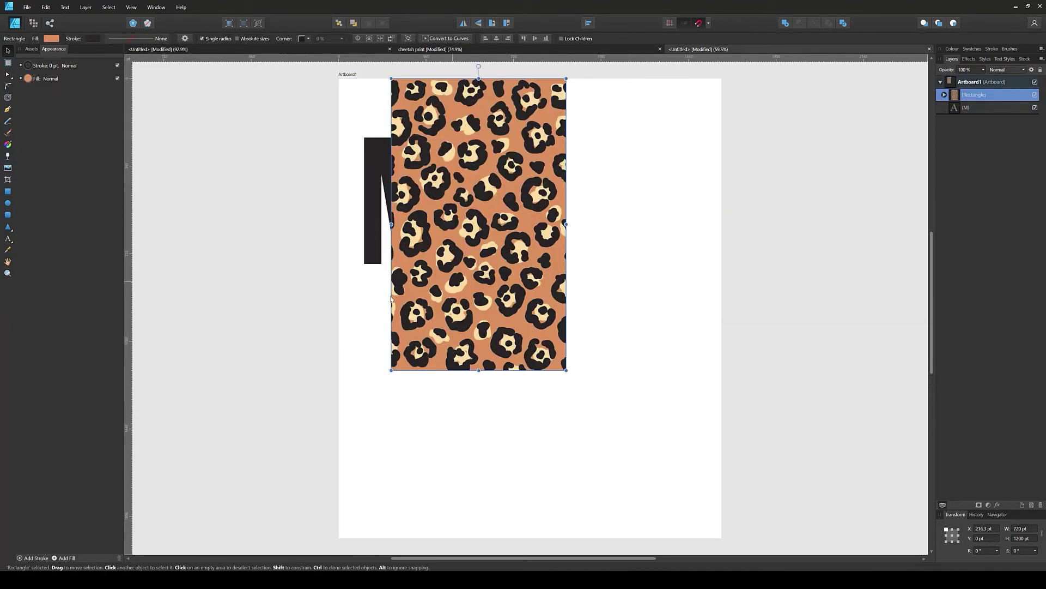
# Clip the leopard rectangle inside the letter M, scale it to about 367 × 612 pt and place it over the letter's left half.
pyautogui.moveTo(954, 94); pyautogui.dragTo(959, 112)
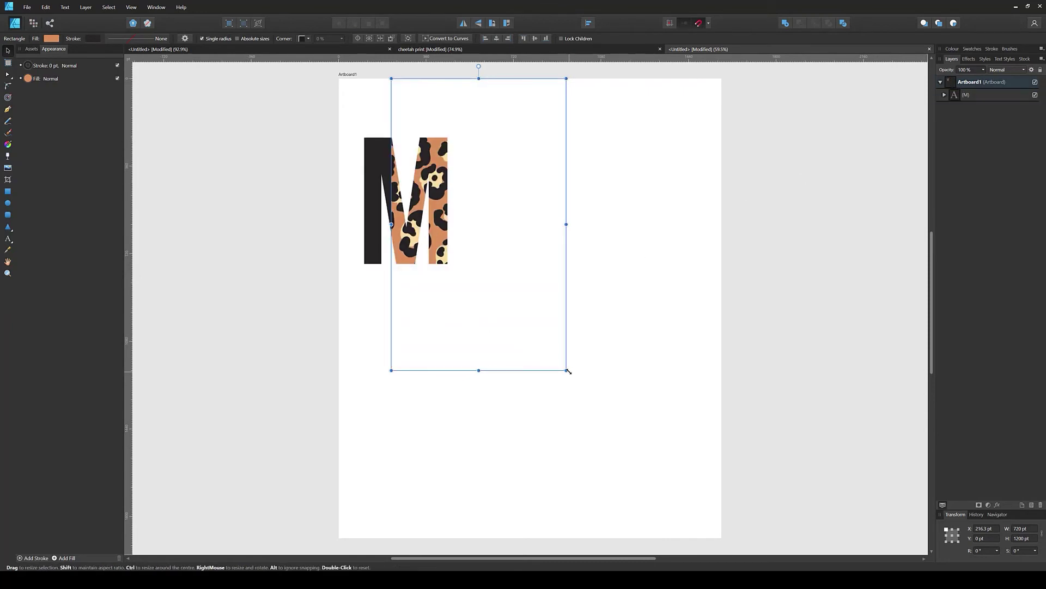
pyautogui.moveTo(566, 370); pyautogui.dragTo(472, 230)
pyautogui.moveTo(452, 176); pyautogui.dragTo(378, 229)
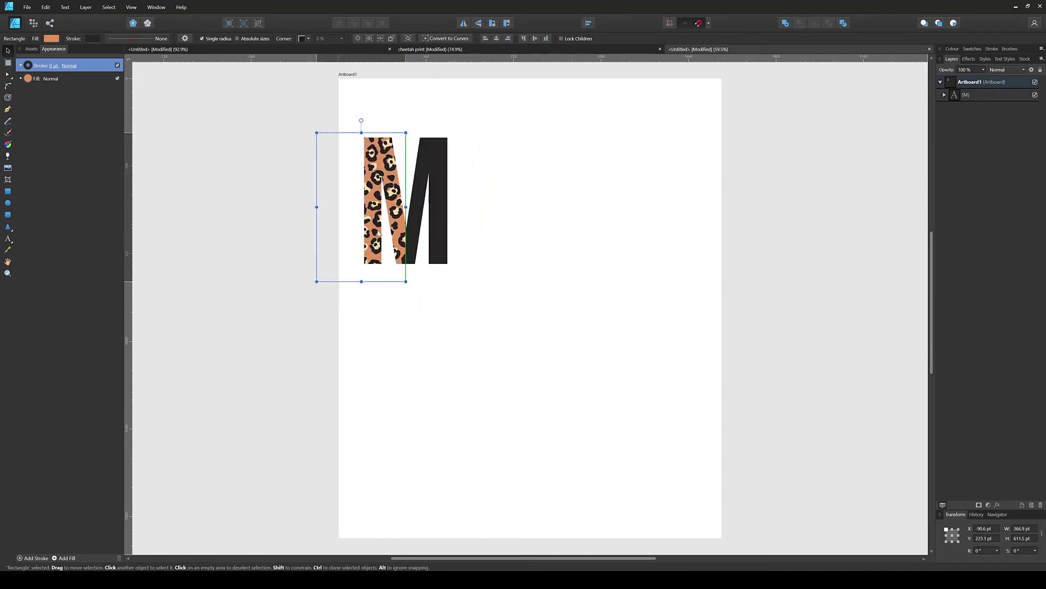
pyautogui.click(416, 306)
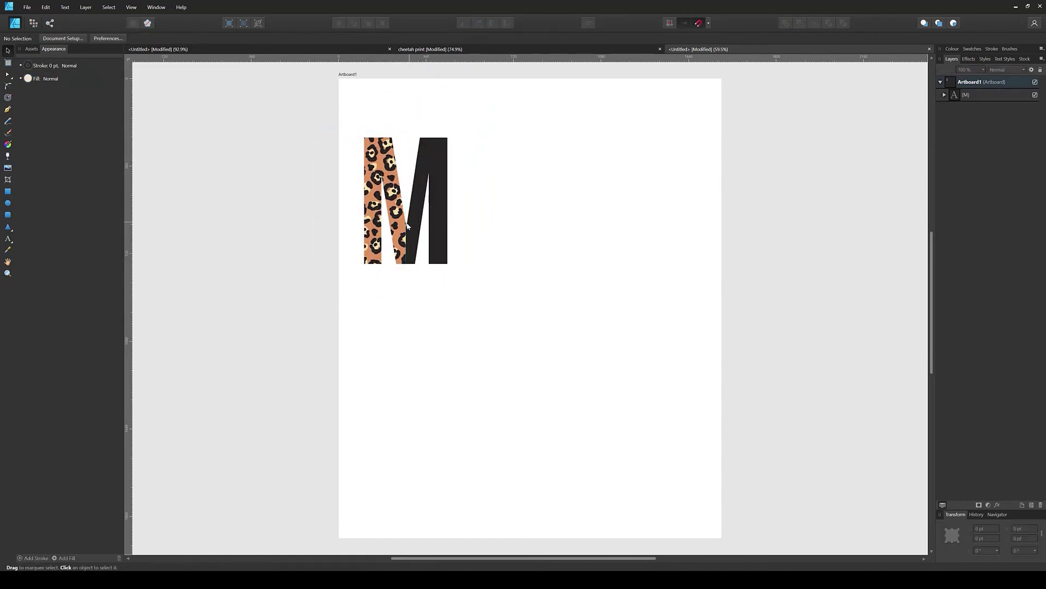
# Shift the clipped leopard rectangle about 50 pt further left and shrink it slightly so it covers only the M's left stem area.
pyautogui.click(960, 95)
pyautogui.click(944, 95)
pyautogui.click(956, 109)
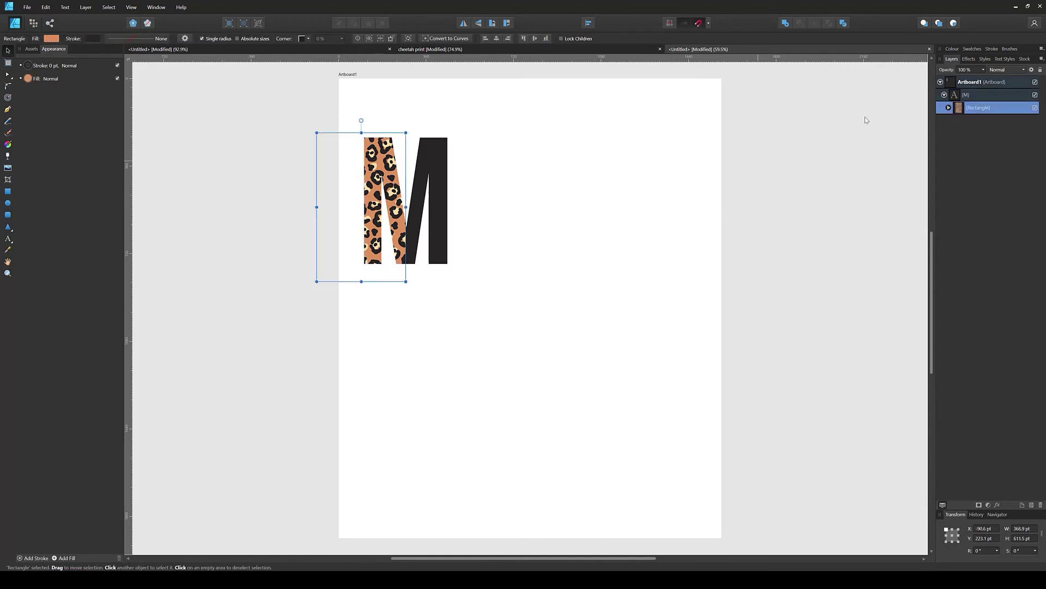
pyautogui.moveTo(384, 255); pyautogui.dragTo(372, 256)
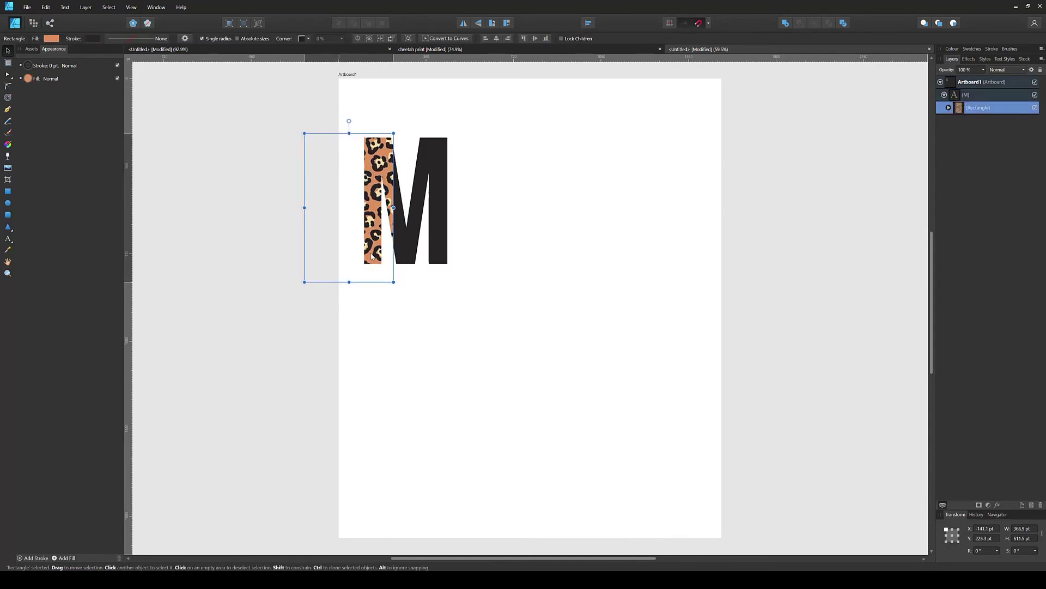
pyautogui.moveTo(304, 281); pyautogui.dragTo(313, 265)
pyautogui.click(340, 292)
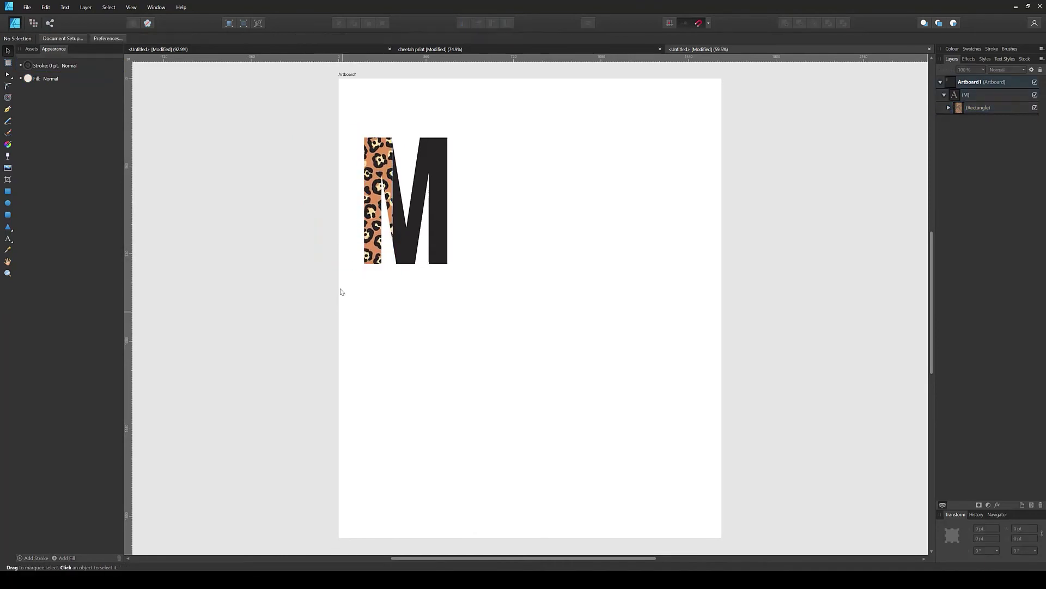
# Duplicate the half-patterned letter M and place the copy beside the original at the same height.
pyautogui.click(943, 96)
pyautogui.click(959, 82)
pyautogui.click(959, 94)
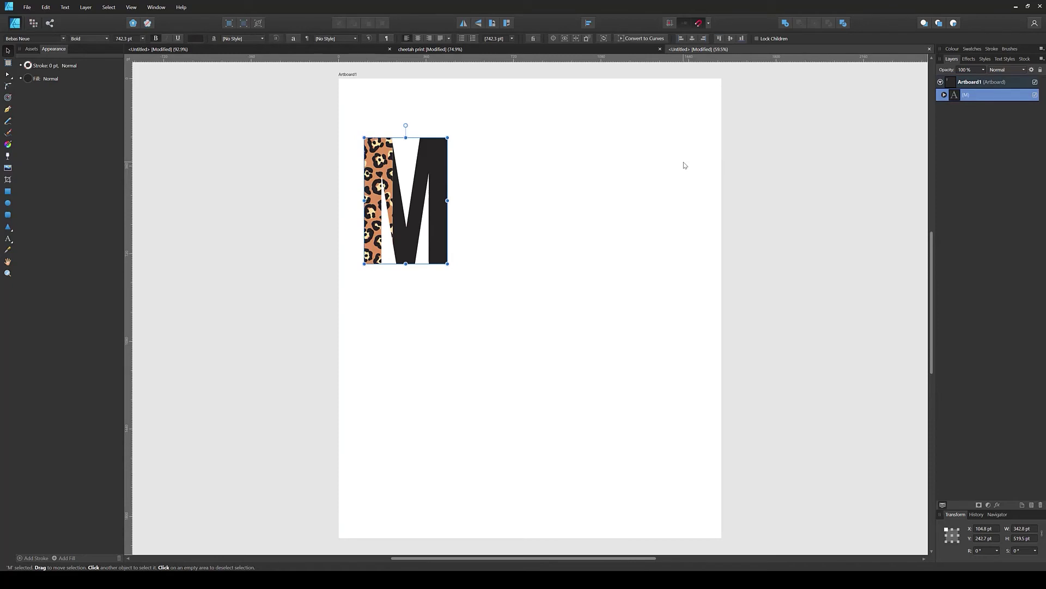
pyautogui.hotkey('ctrl', 'j')
pyautogui.moveTo(381, 156); pyautogui.dragTo(505, 195)
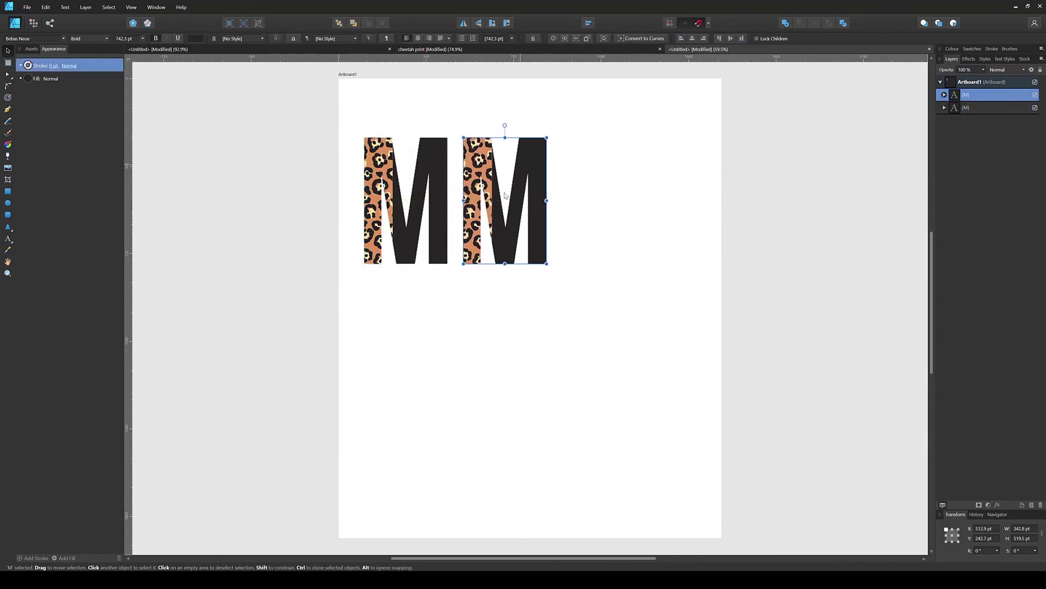
# Change the duplicated letter M to an A, keeping its half leopard-print fill.
pyautogui.press('t')
pyautogui.doubleClick(478, 218)
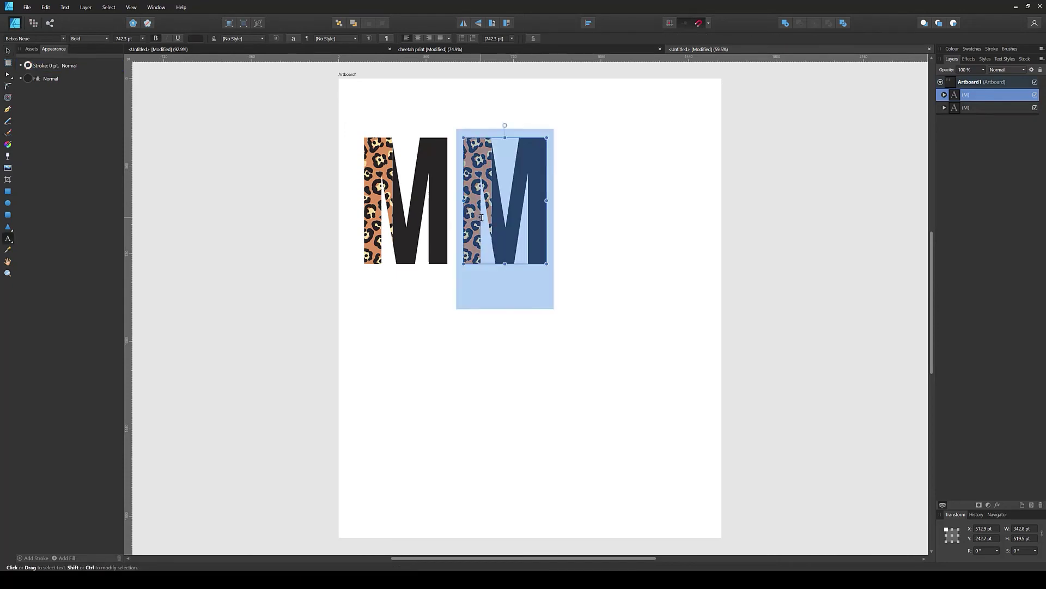
pyautogui.write('A')
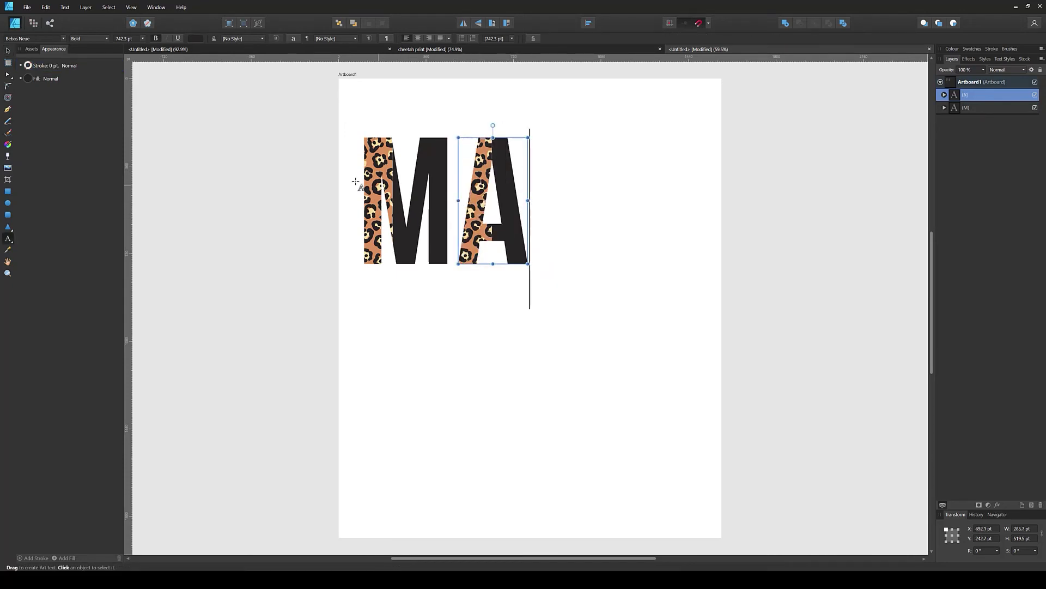
pyautogui.press('Escape')
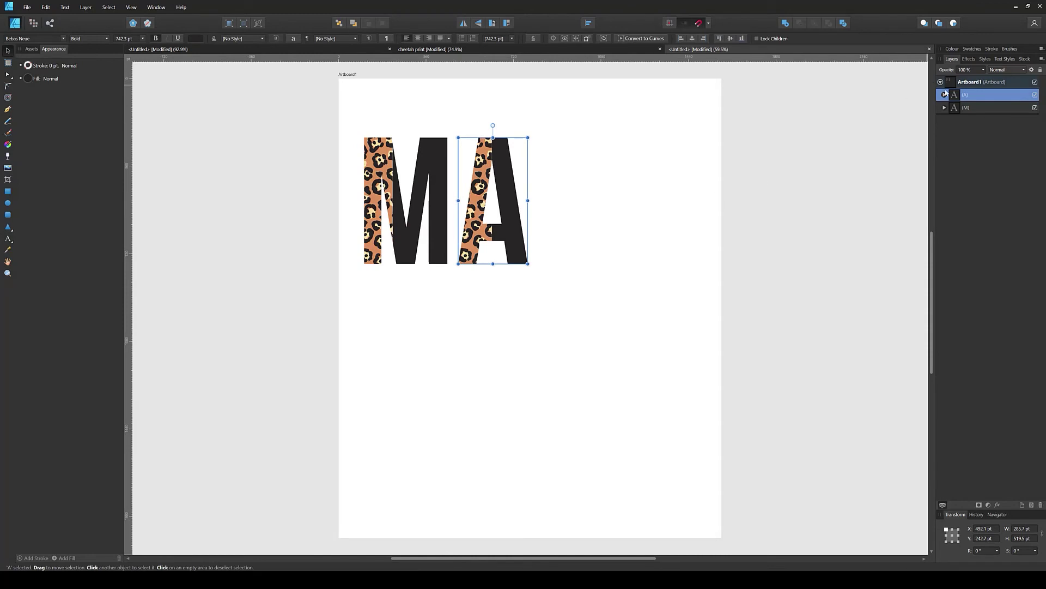
# Duplicate the M and A together and place the copies beside the originals to spell MAMA.
pyautogui.click(964, 108)
pyautogui.keyDown('shift'); pyautogui.click(964, 95); pyautogui.keyUp('shift')
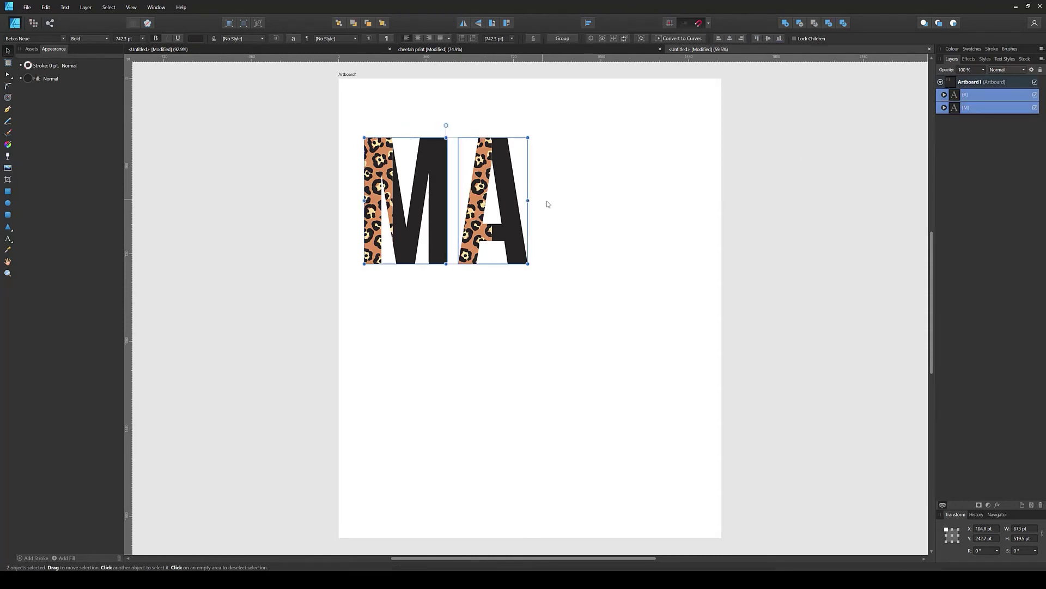
pyautogui.hotkey('ctrl', 'j')
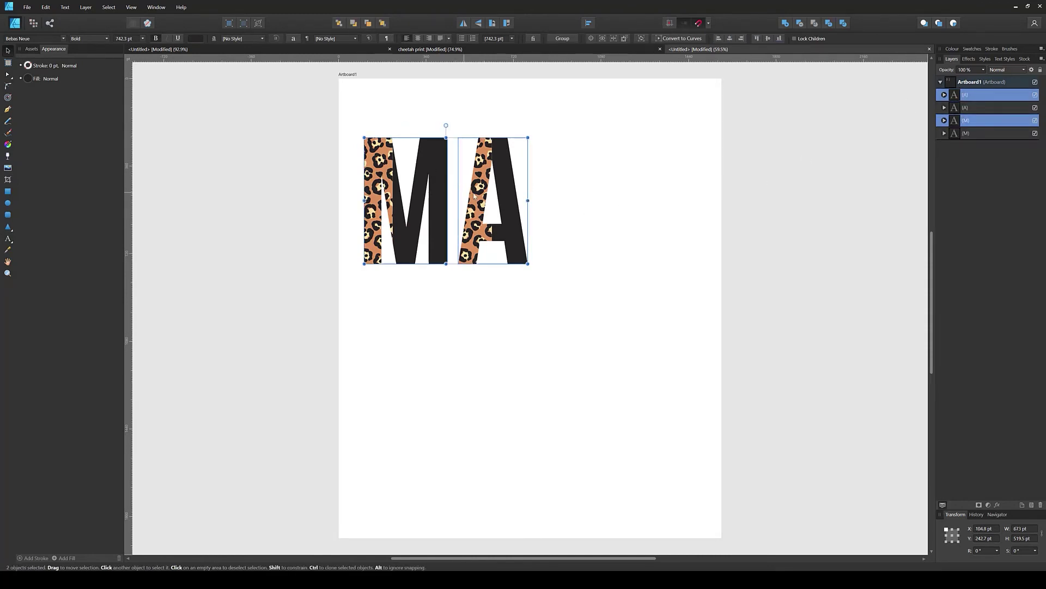
pyautogui.moveTo(475, 195); pyautogui.dragTo(646, 184)
pyautogui.click(627, 313)
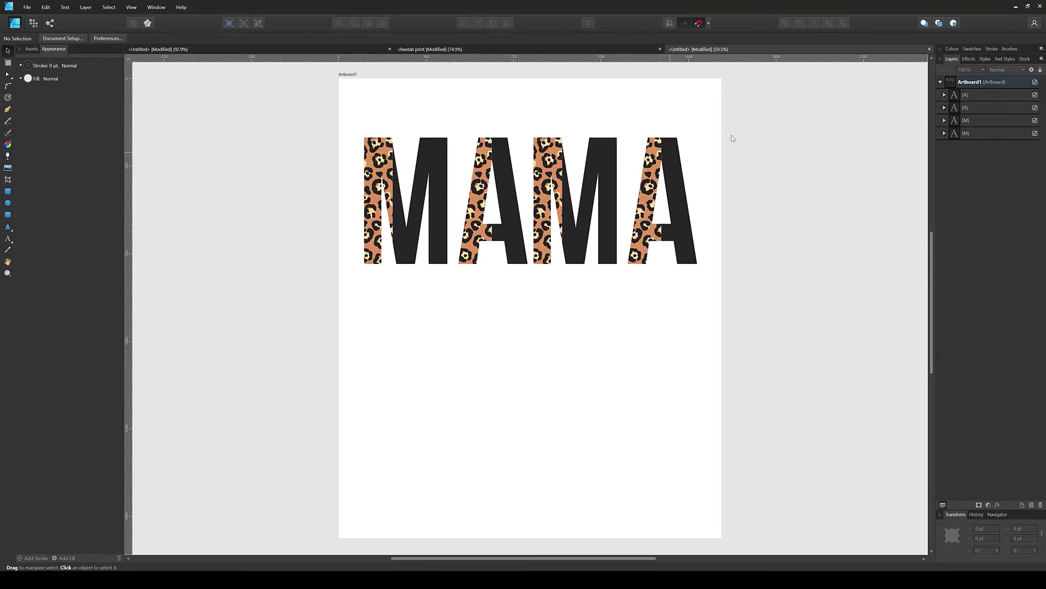
# Recolour the solid part of the first M to pinkish red with hue 346, saturation 74 and lightness 54.
pyautogui.click(965, 135)
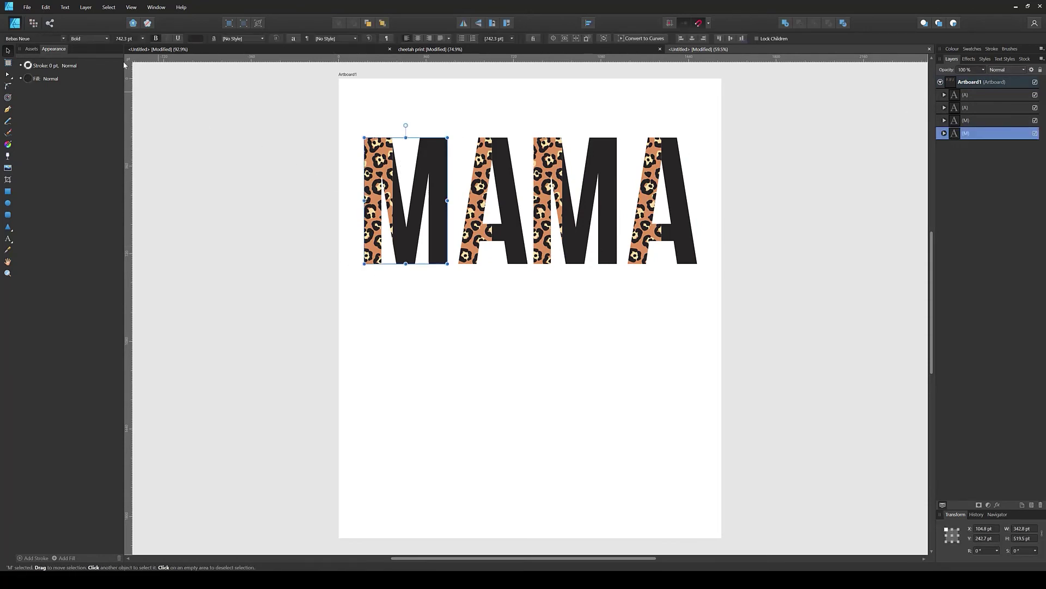
pyautogui.click(194, 38)
pyautogui.click(192, 98)
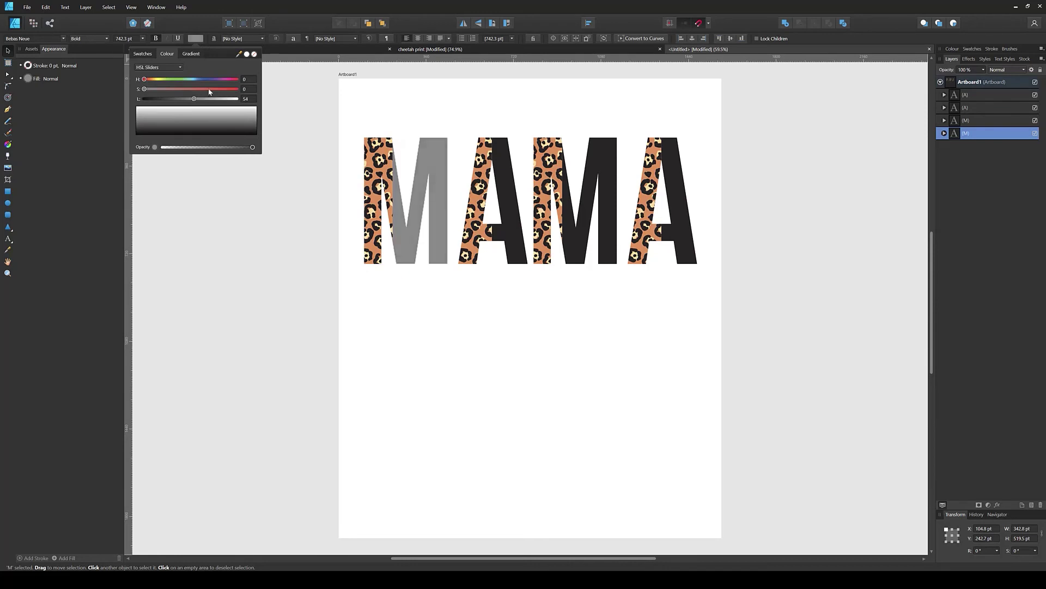
pyautogui.moveTo(179, 89); pyautogui.dragTo(234, 80)
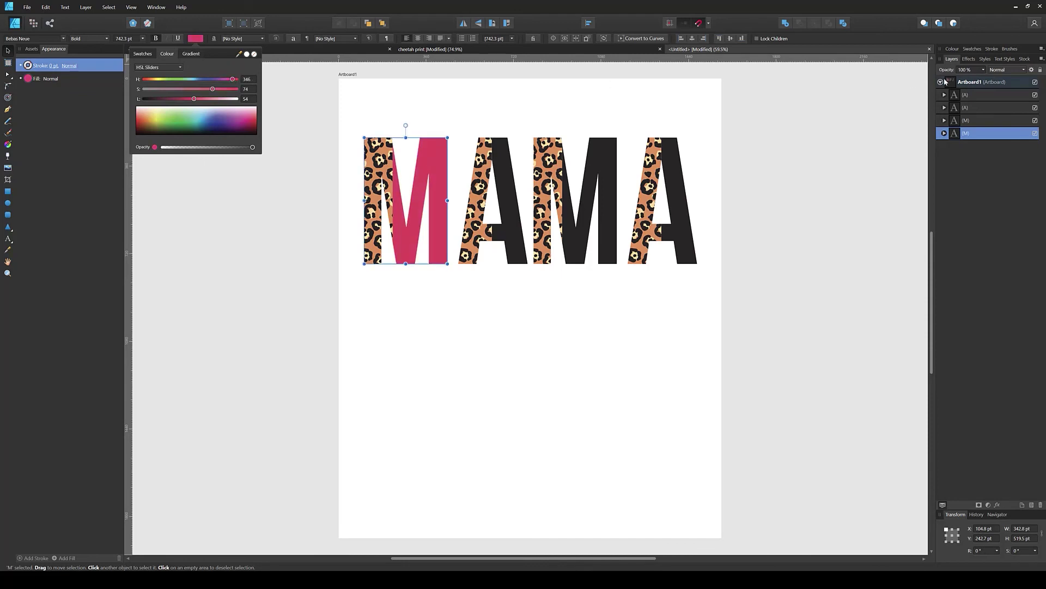
# Recolour the solid part of the second M to purple with hue 284, saturation 100 and lightness 50.
pyautogui.click(537, 180)
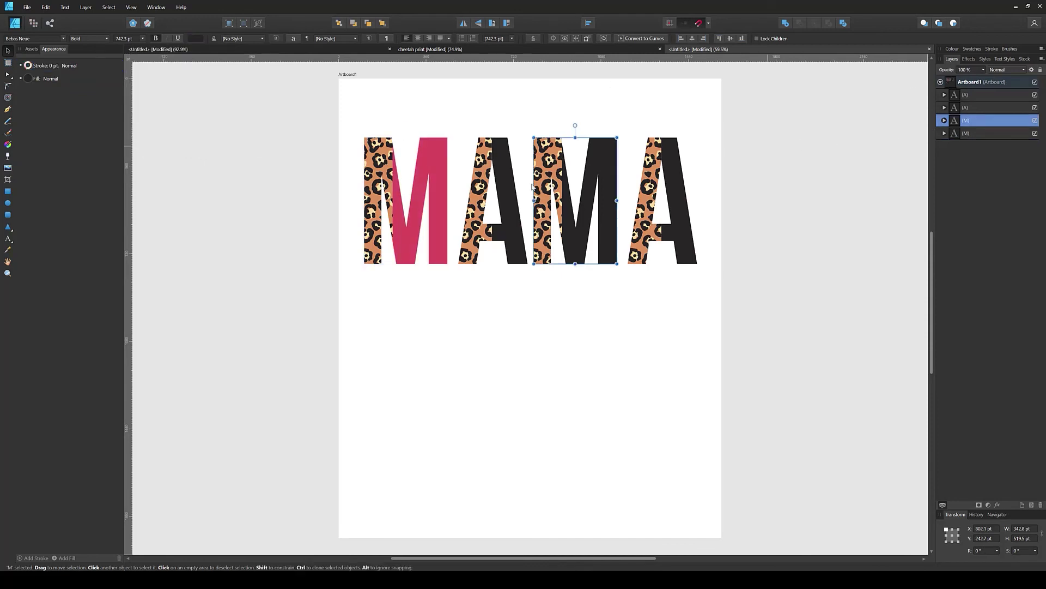
pyautogui.click(195, 38)
pyautogui.click(214, 80)
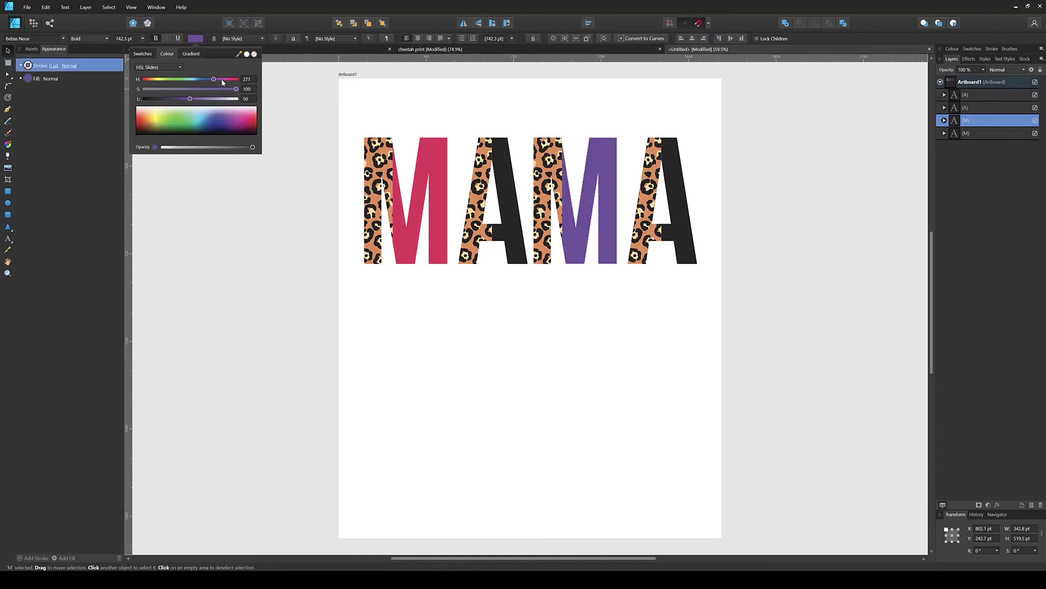
pyautogui.moveTo(222, 82); pyautogui.dragTo(233, 83)
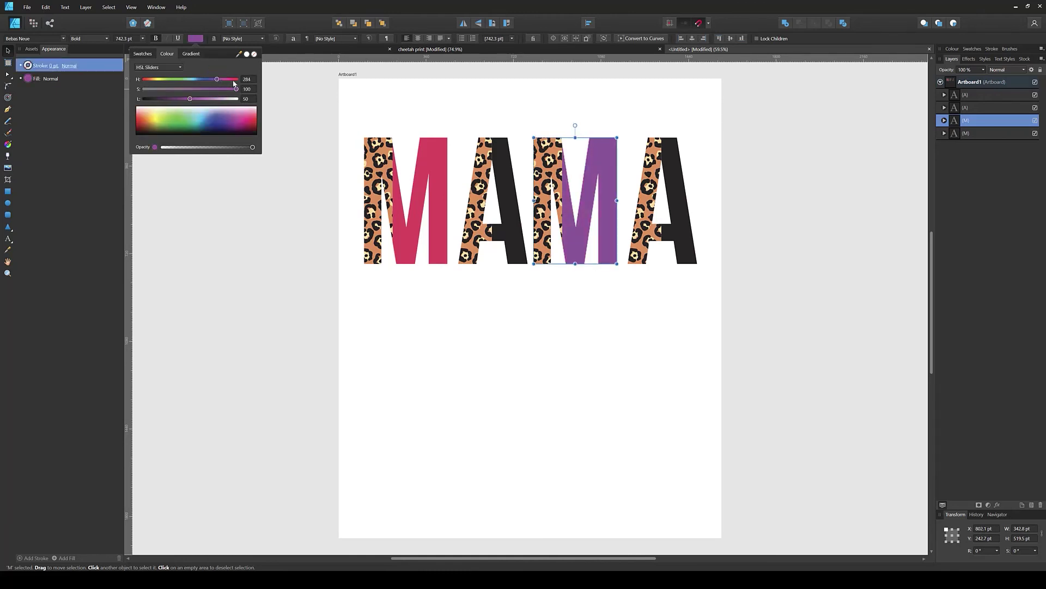
# Recolour the solid part of the first A to a teal green.
pyautogui.click(968, 107)
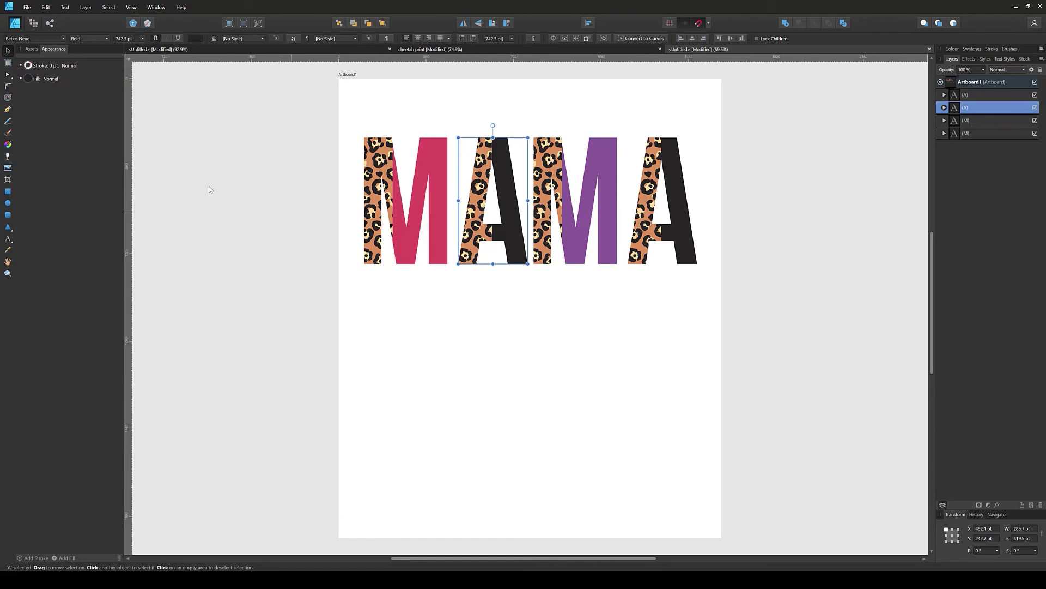
pyautogui.click(195, 38)
pyautogui.moveTo(190, 80)
pyautogui.mouseDown()
pyautogui.moveTo(194, 92)
pyautogui.moveTo(229, 88)
pyautogui.mouseUp()
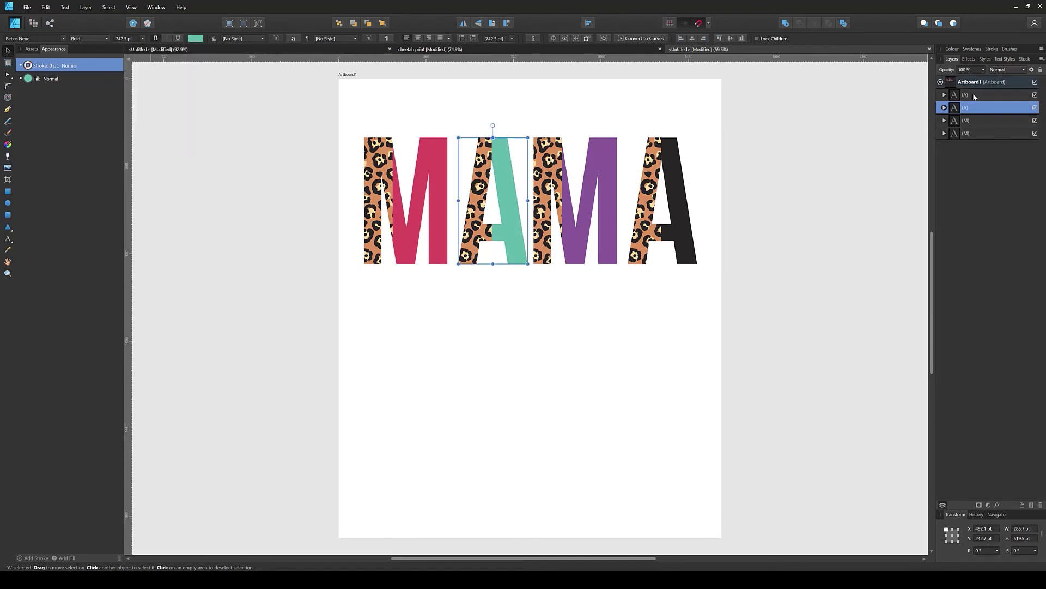
# Recolour the solid part of the last A to blue with hue 228 and deselect it.
pyautogui.click(975, 95)
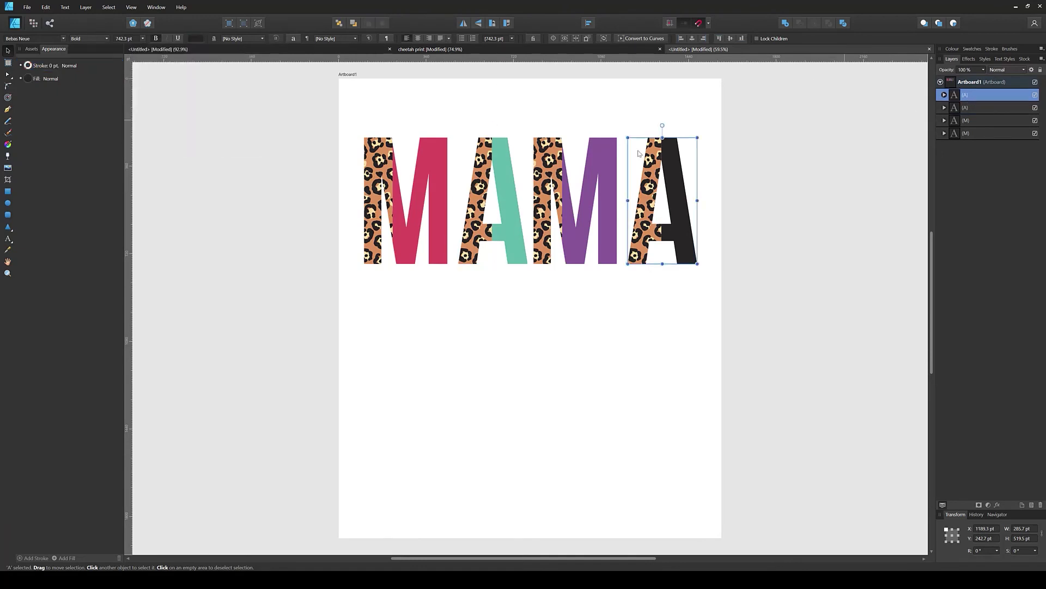
pyautogui.click(196, 40)
pyautogui.click(202, 80)
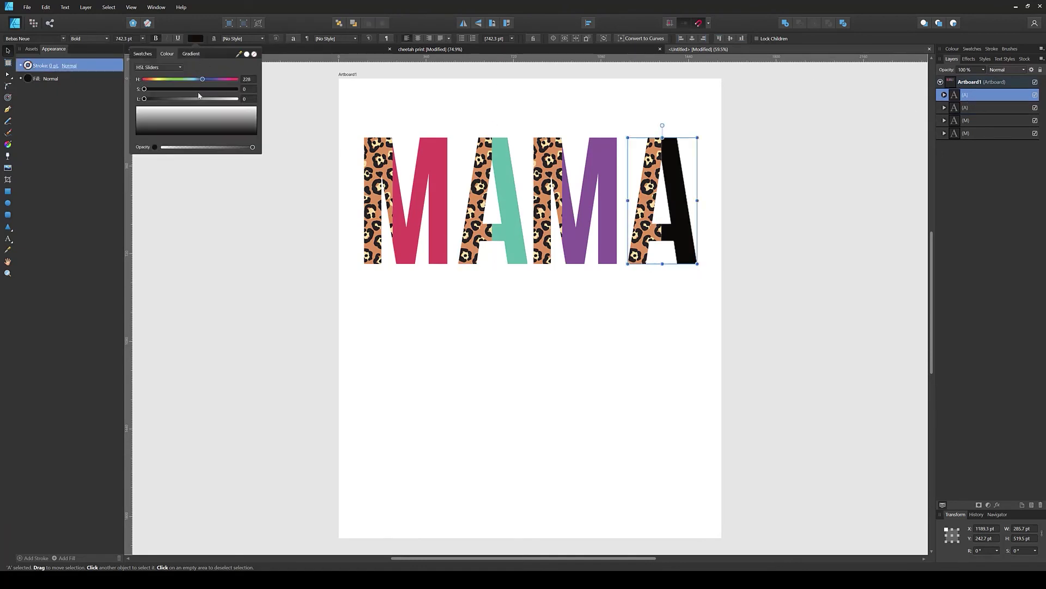
pyautogui.click(202, 88)
pyautogui.click(191, 99)
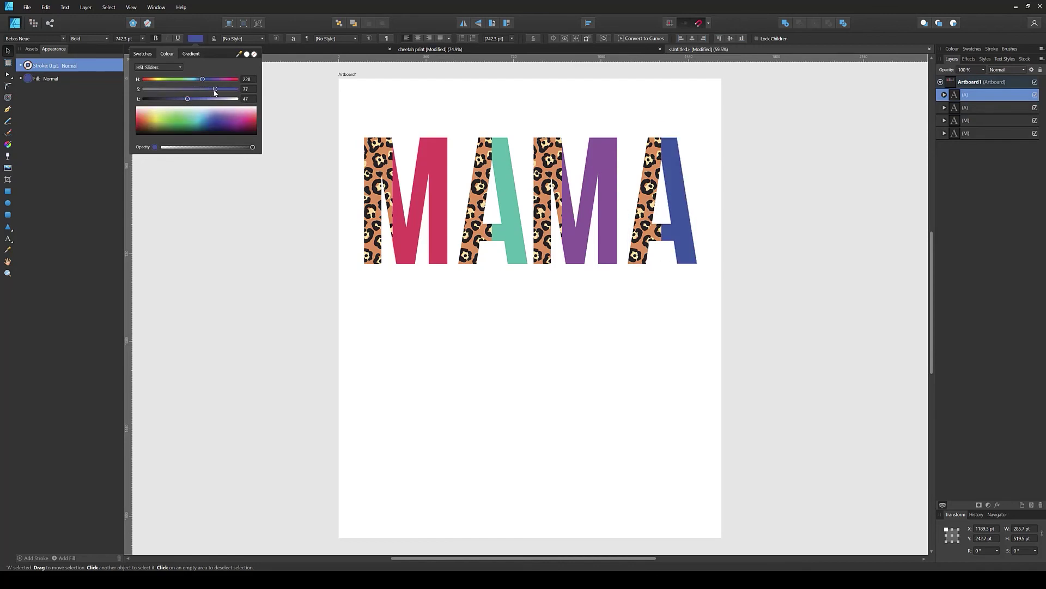
pyautogui.click(775, 238)
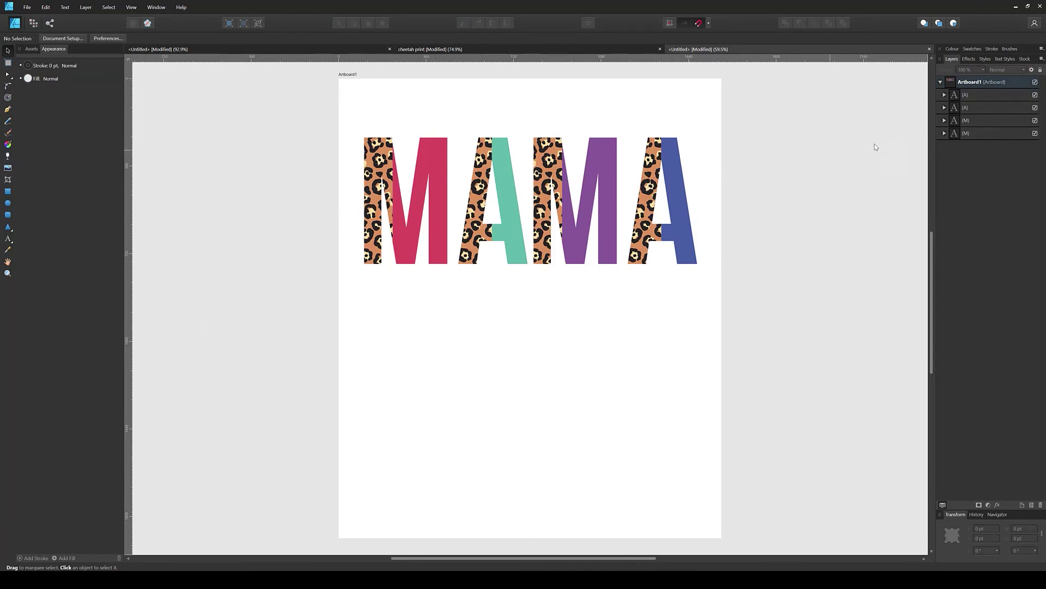
# Select the clipped rectangle inside the first M and extend the selection to all objects with the same fill.
pyautogui.click(944, 134)
pyautogui.click(948, 146)
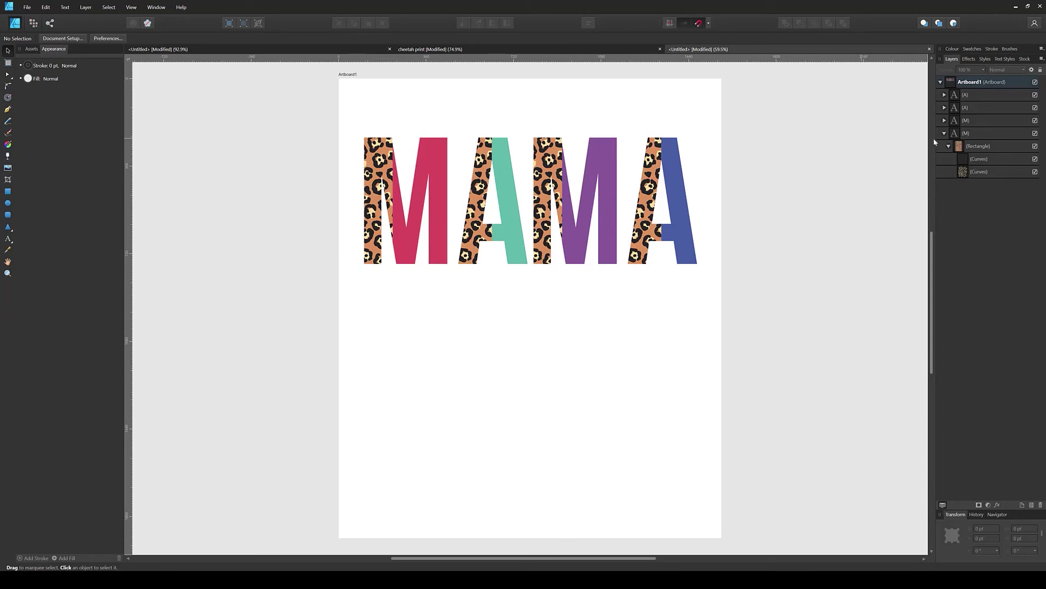
pyautogui.click(971, 147)
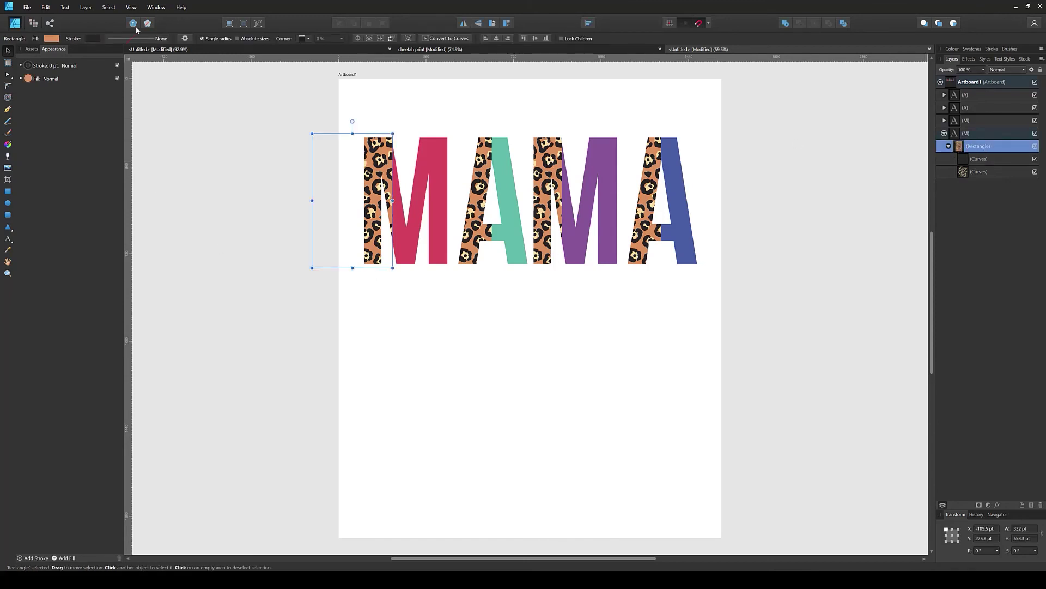
pyautogui.click(105, 9)
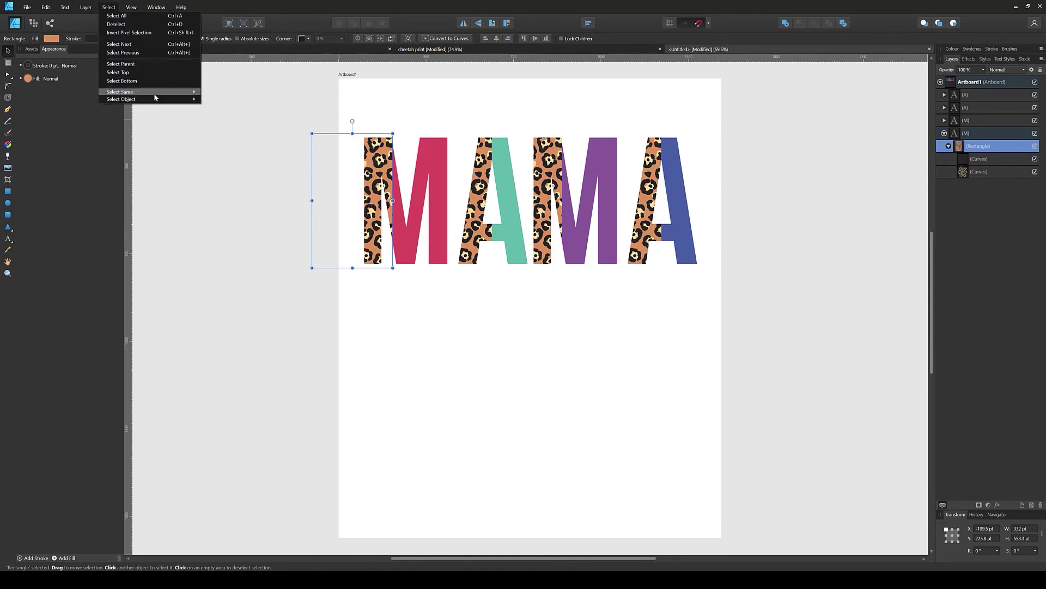
pyautogui.moveTo(155, 93)
pyautogui.click(217, 94)
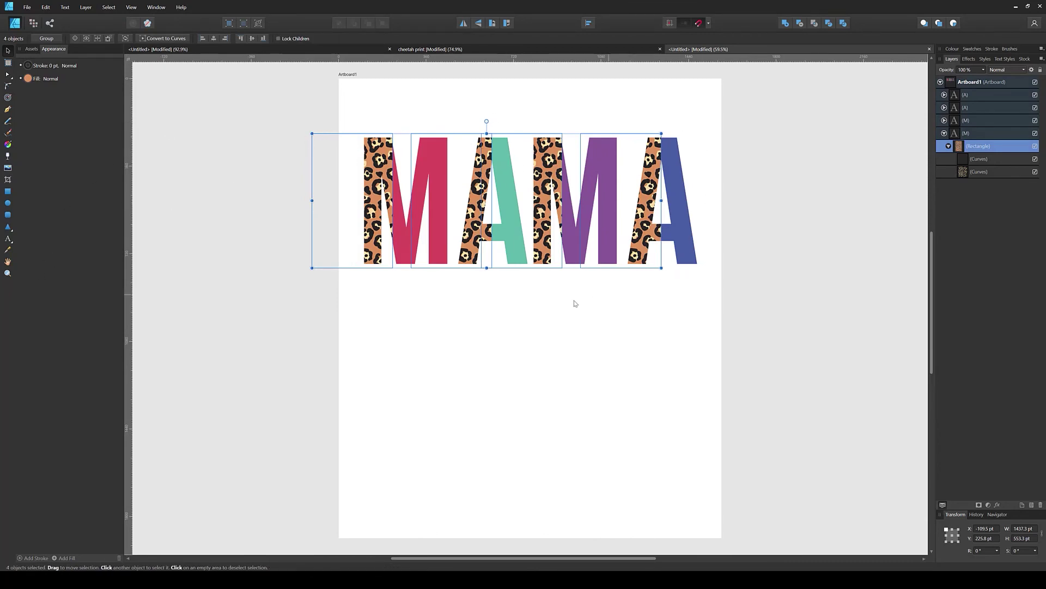
# Set the fill of the selected leopard background rectangles to light orange with hue 31, saturation 93 and lightness 72.
pyautogui.click(15, 265)
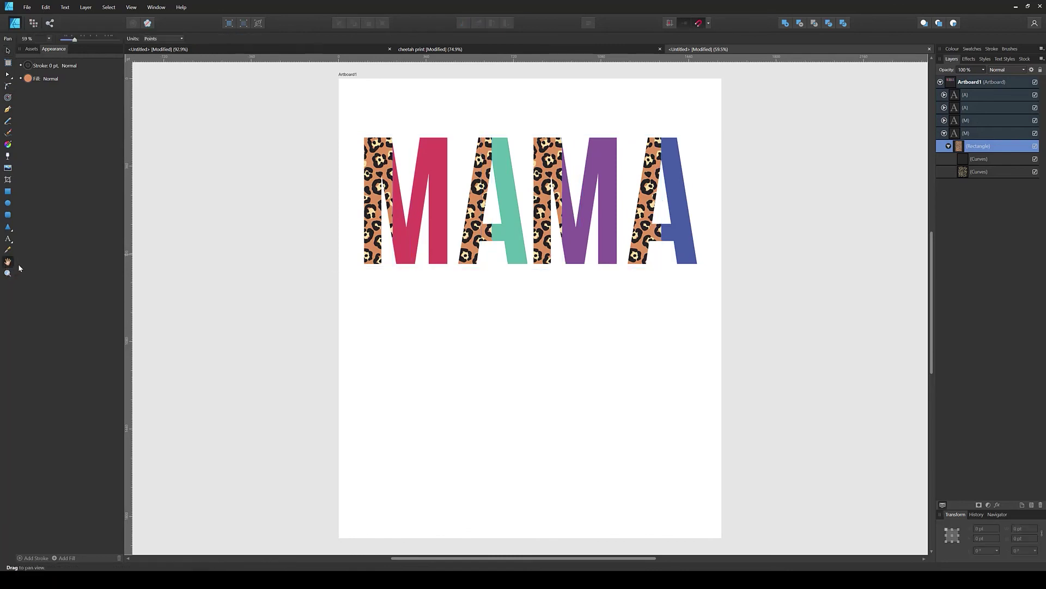
pyautogui.click(28, 80)
pyautogui.click(28, 80)
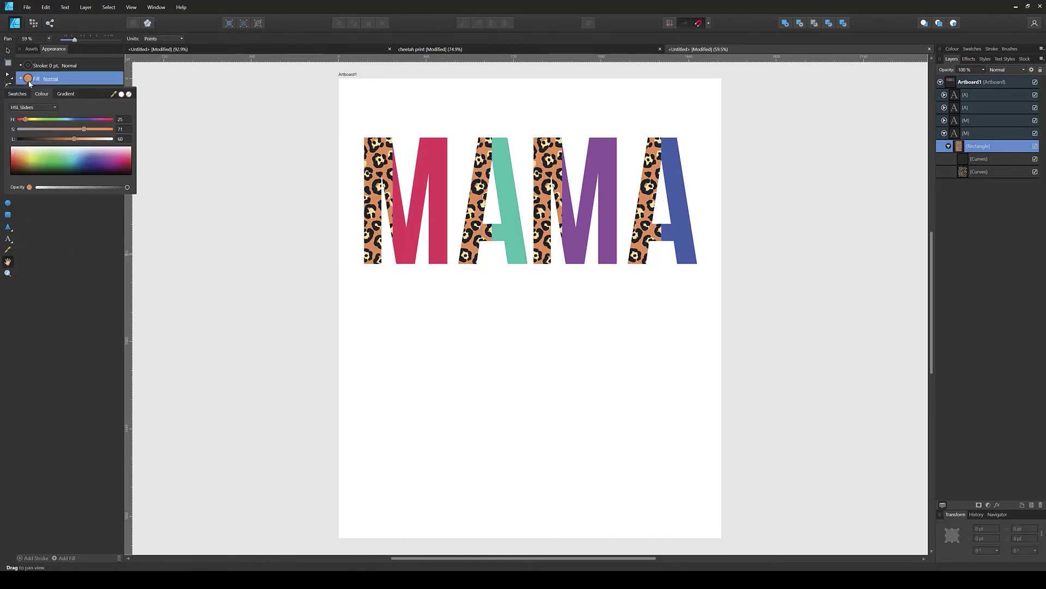
pyautogui.moveTo(76, 142); pyautogui.dragTo(104, 129)
pyautogui.moveTo(25, 119)
pyautogui.mouseDown()
pyautogui.moveTo(101, 121)
pyautogui.moveTo(27, 129)
pyautogui.mouseUp()
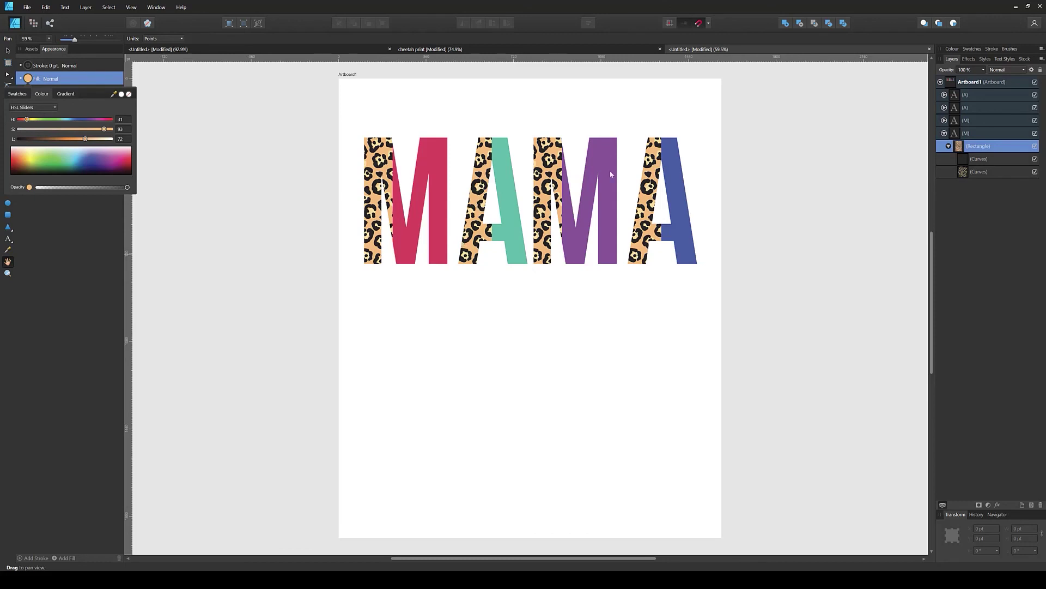
# Select the pale yellow inner-spot curves in the first M and every other object with the same fill.
pyautogui.click(966, 172)
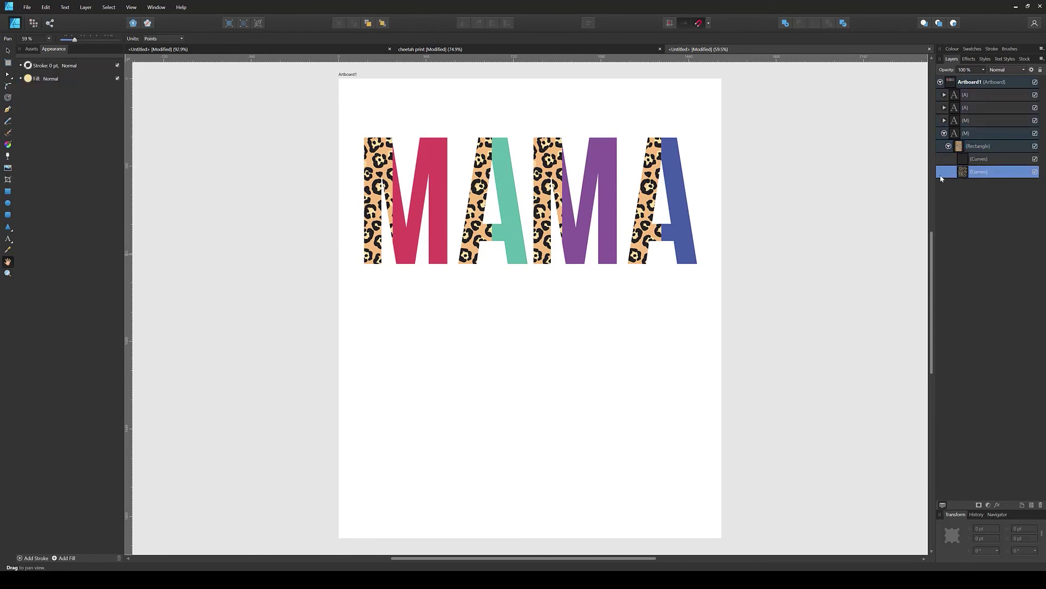
pyautogui.click(30, 81)
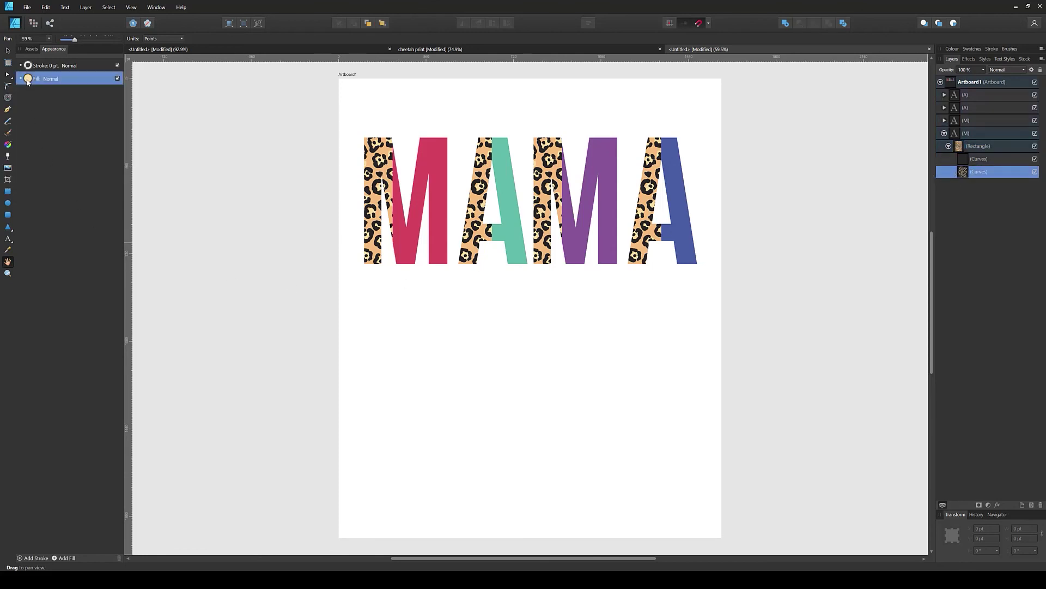
pyautogui.click(28, 80)
pyautogui.click(108, 7)
pyautogui.click(220, 93)
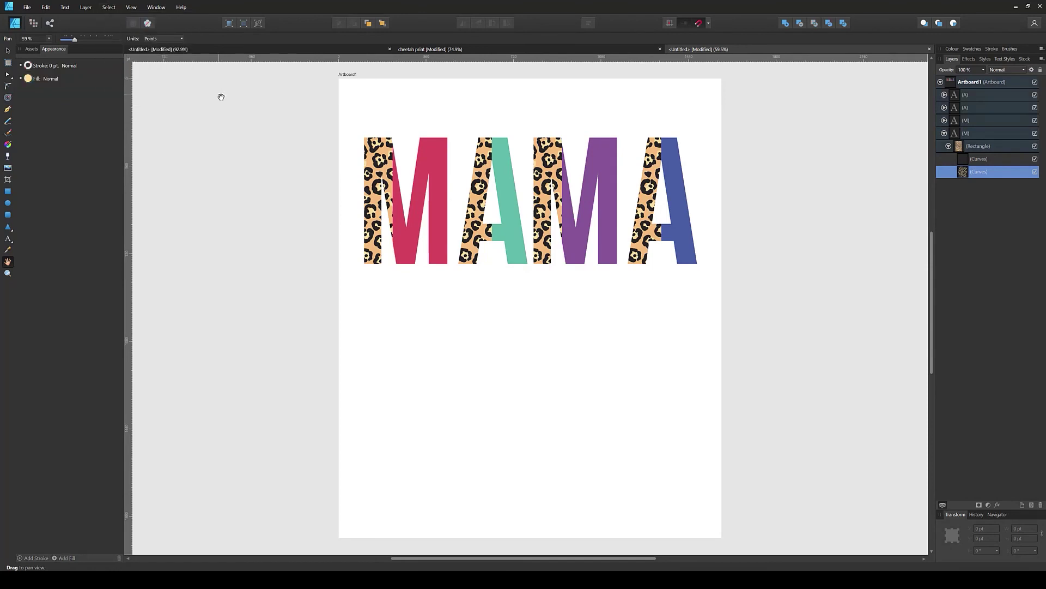
# Try orange and dark red fills on the selected inner spots and finish by making them white.
pyautogui.click(29, 82)
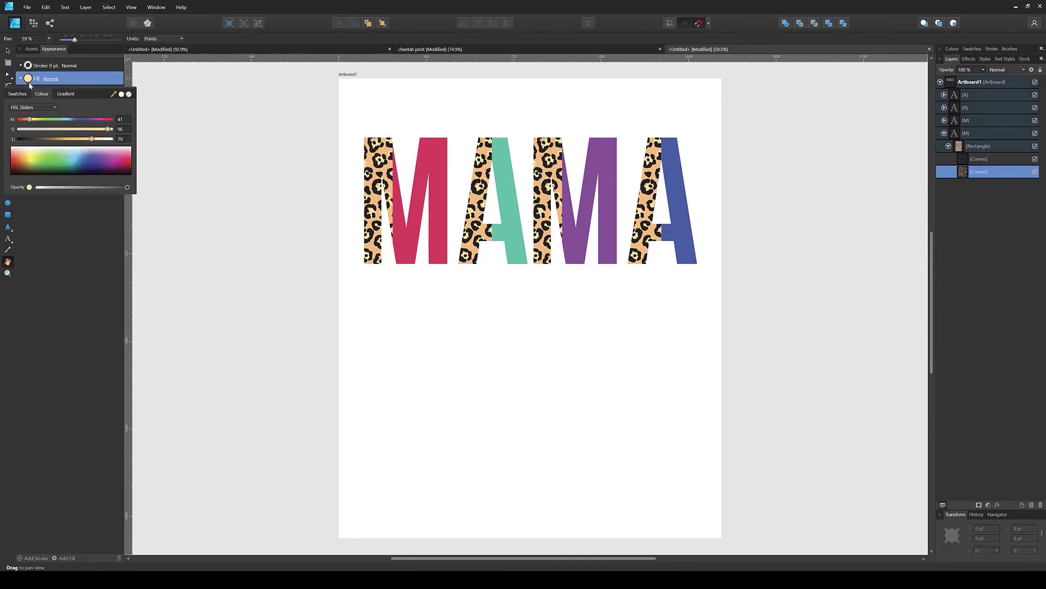
pyautogui.moveTo(33, 123); pyautogui.dragTo(28, 121)
pyautogui.click(76, 139)
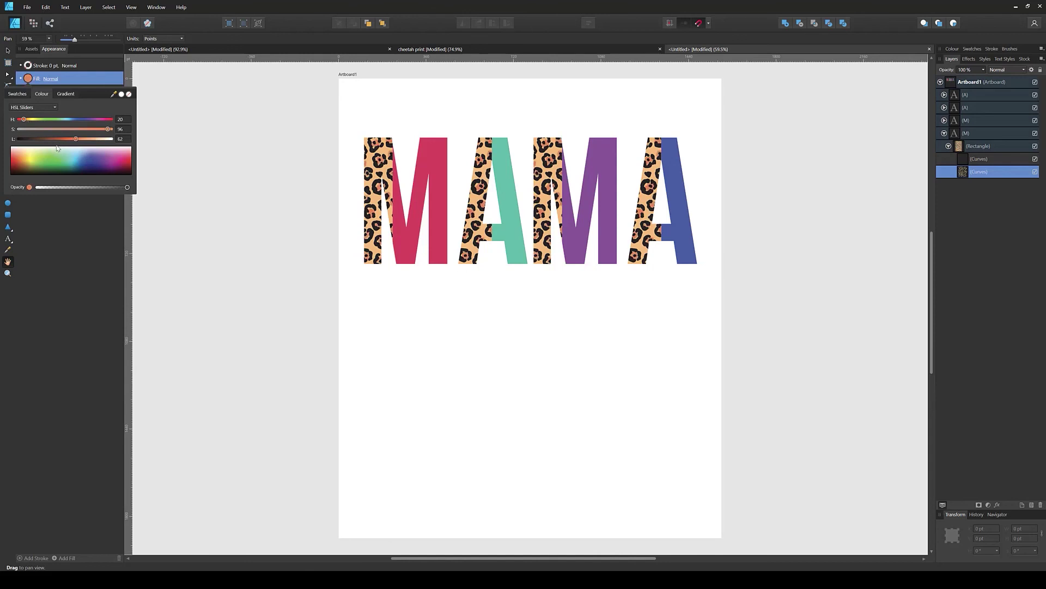
pyautogui.click(63, 139)
pyautogui.click(71, 128)
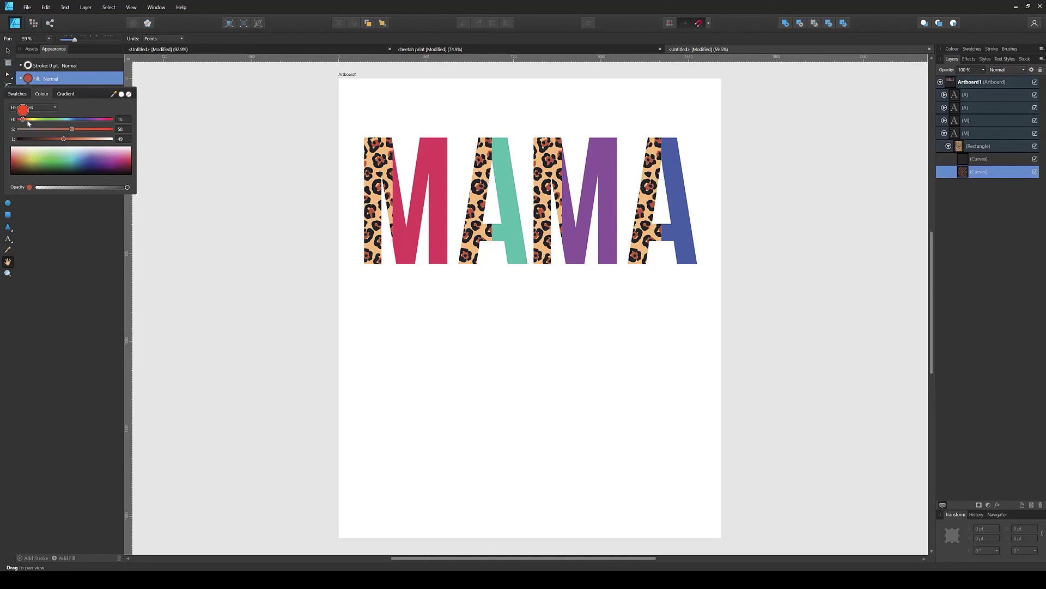
pyautogui.click(59, 129)
pyautogui.moveTo(60, 138); pyautogui.dragTo(85, 129)
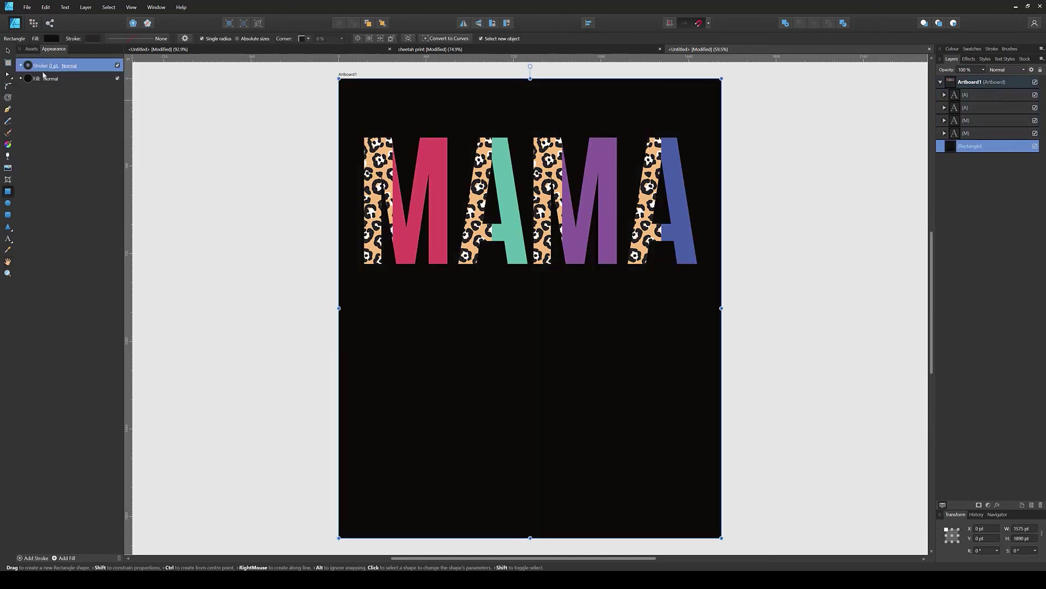
# Deselect the black background rectangle behind the MAMA letters and hide its layer.
pyautogui.click(8, 62)
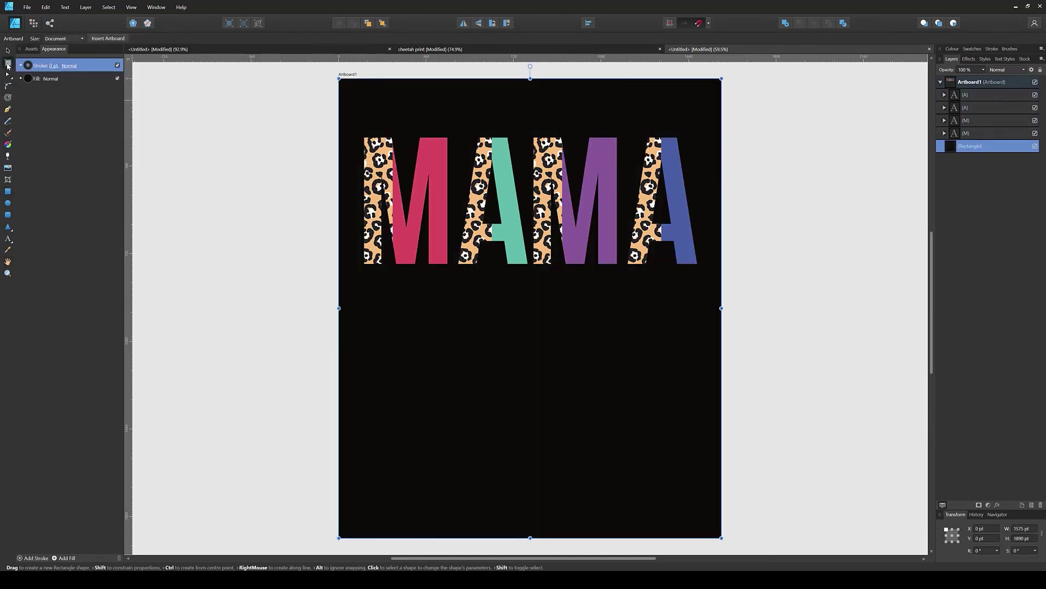
pyautogui.click(796, 222)
pyautogui.press('v')
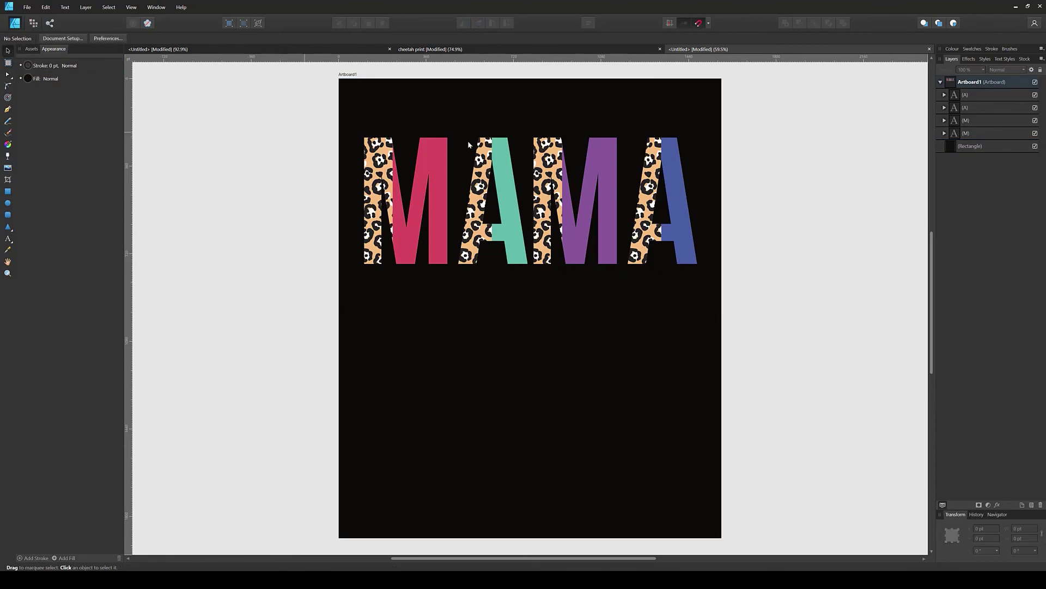
pyautogui.click(1035, 146)
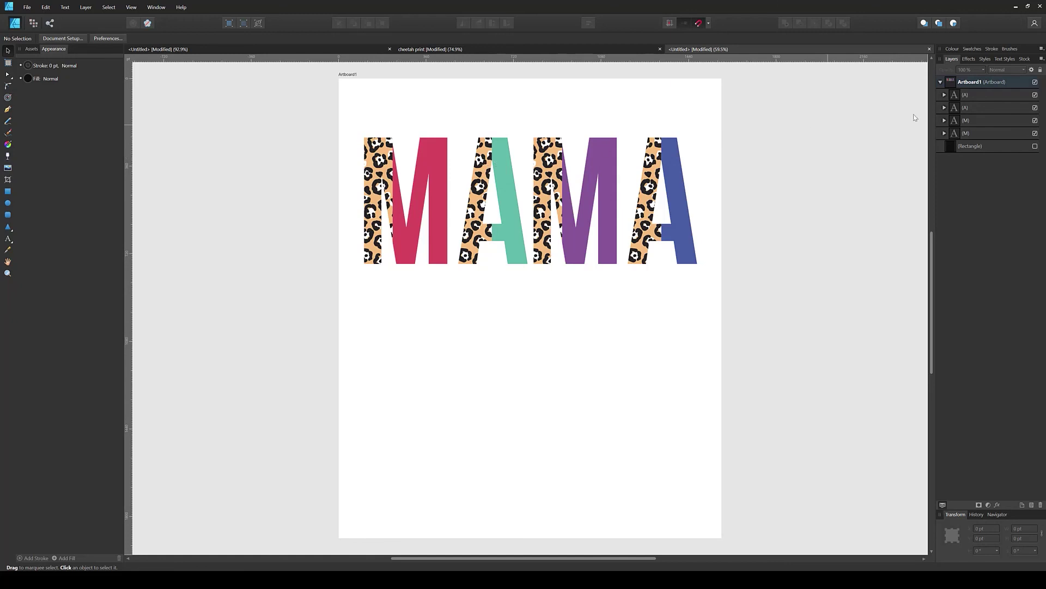
# Examine the leopard rectangles nested inside the two M letters in the layer structure, and finish with nothing selected.
pyautogui.click(944, 135)
pyautogui.click(959, 146)
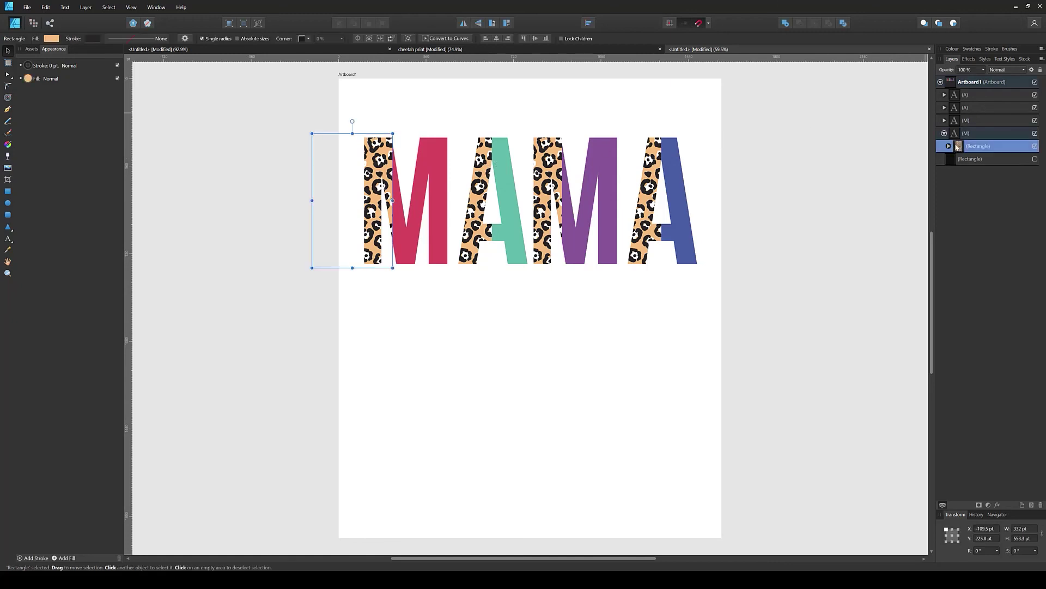
pyautogui.click(945, 121)
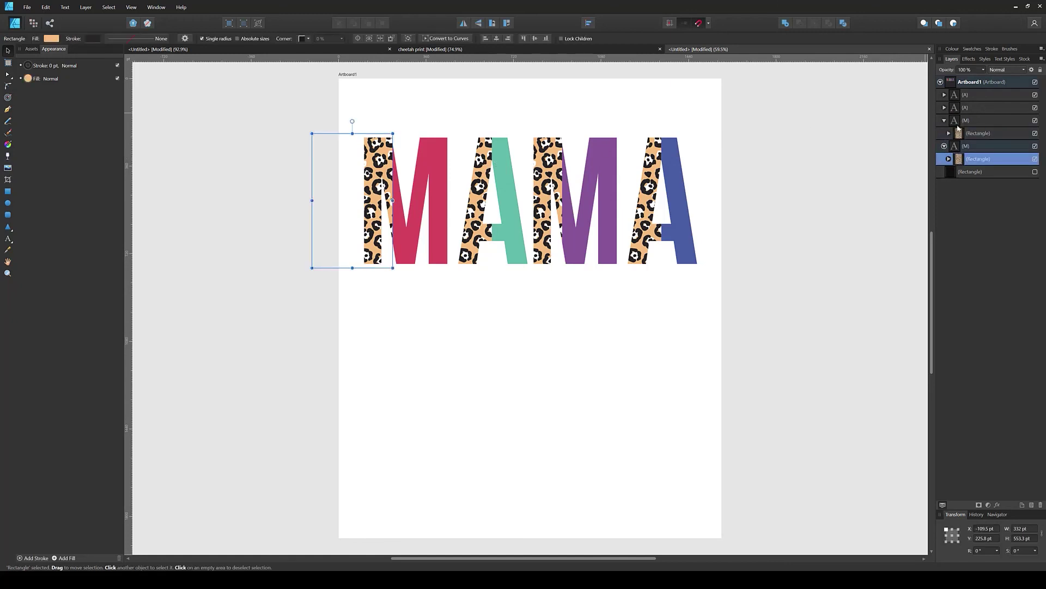
pyautogui.click(945, 146)
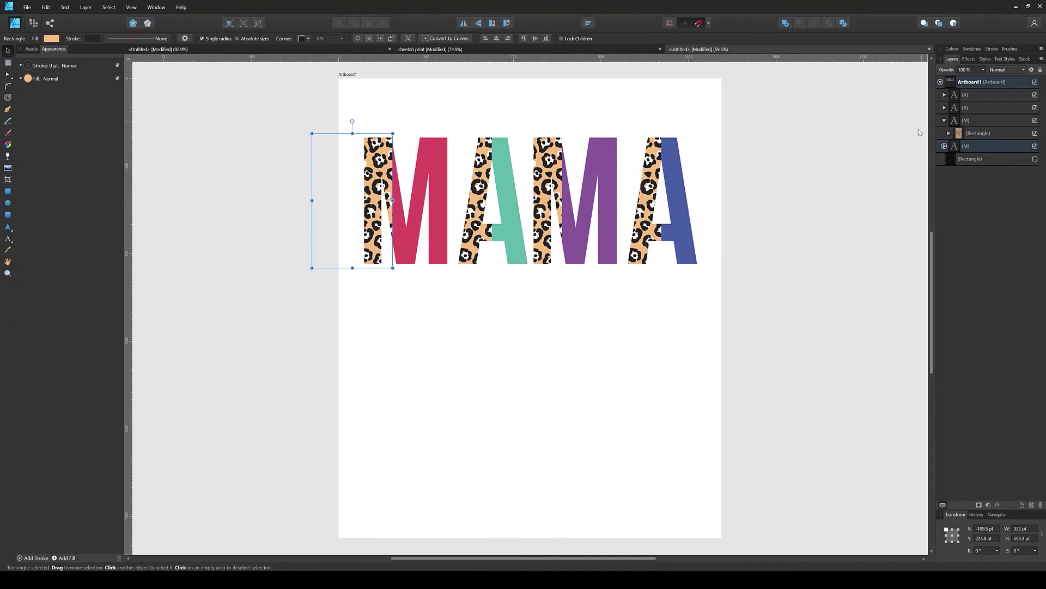
pyautogui.click(379, 442)
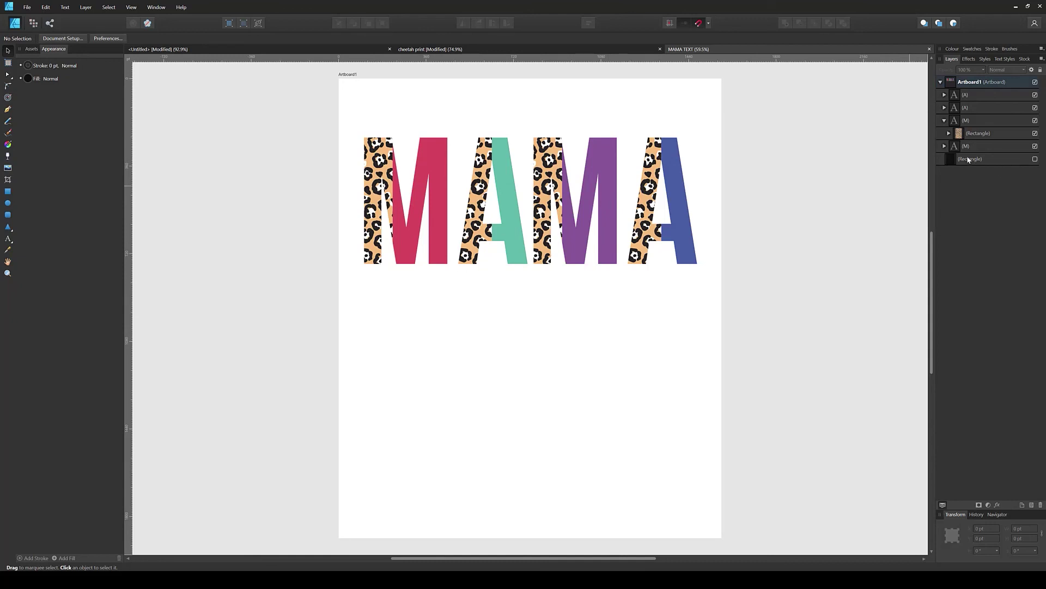
# Try rotating the leopard rectangle clipped inside the purple M to horizontal and moving it over the letter's lower half.
pyautogui.click(949, 134)
pyautogui.click(968, 137)
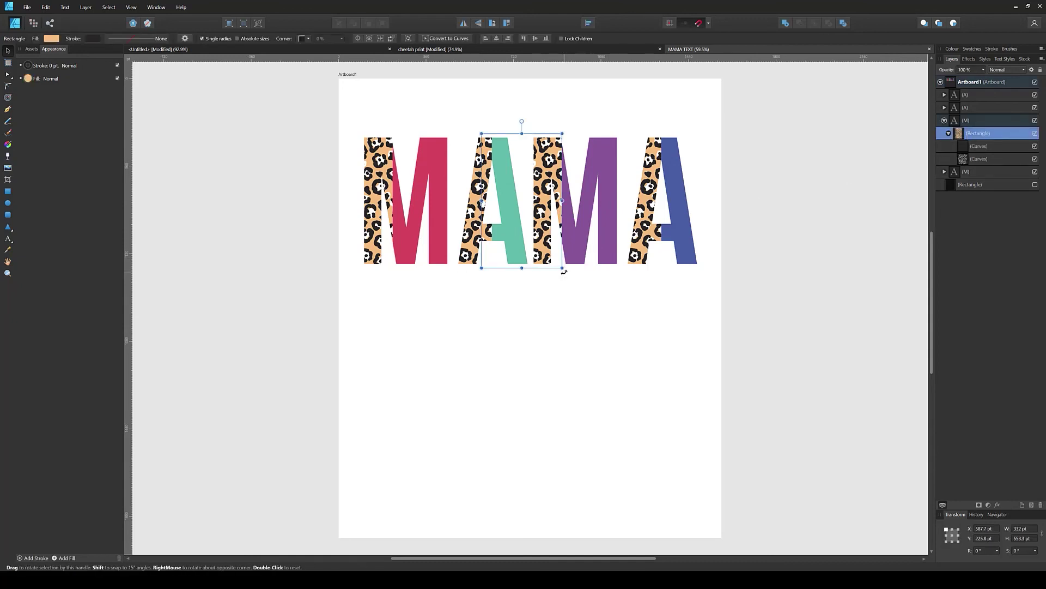
pyautogui.moveTo(564, 273); pyautogui.dragTo(603, 136)
pyautogui.moveTo(571, 190); pyautogui.dragTo(622, 232)
pyautogui.click(409, 295)
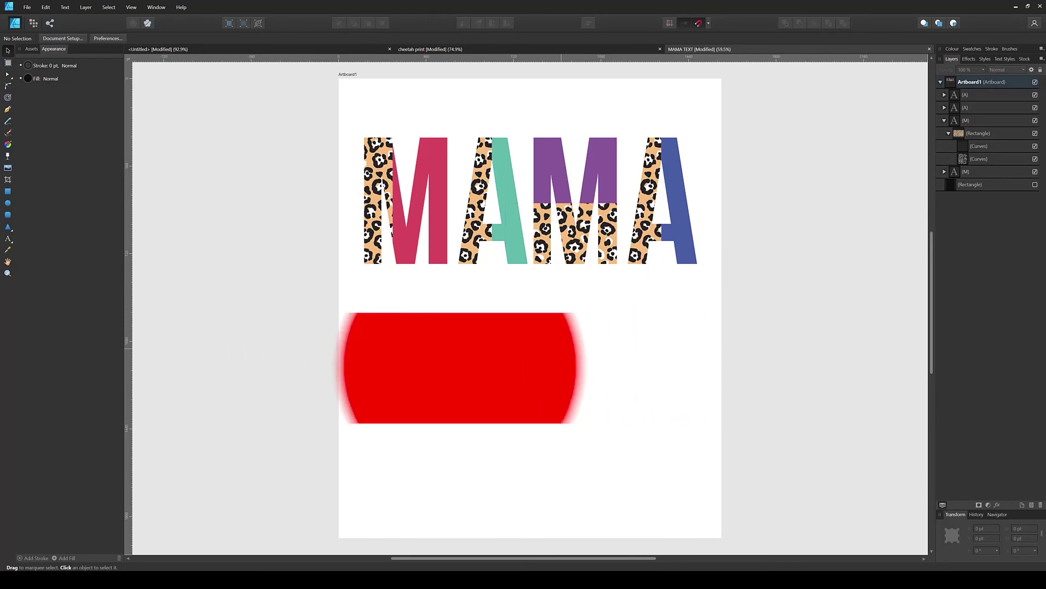
# Undo the rotation and move of the purple M's leopard rectangle, and deselect it.
pyautogui.hotkey('ctrl', 'z')
pyautogui.hotkey('ctrl', 'z')
pyautogui.hotkey('ctrl', 'z')
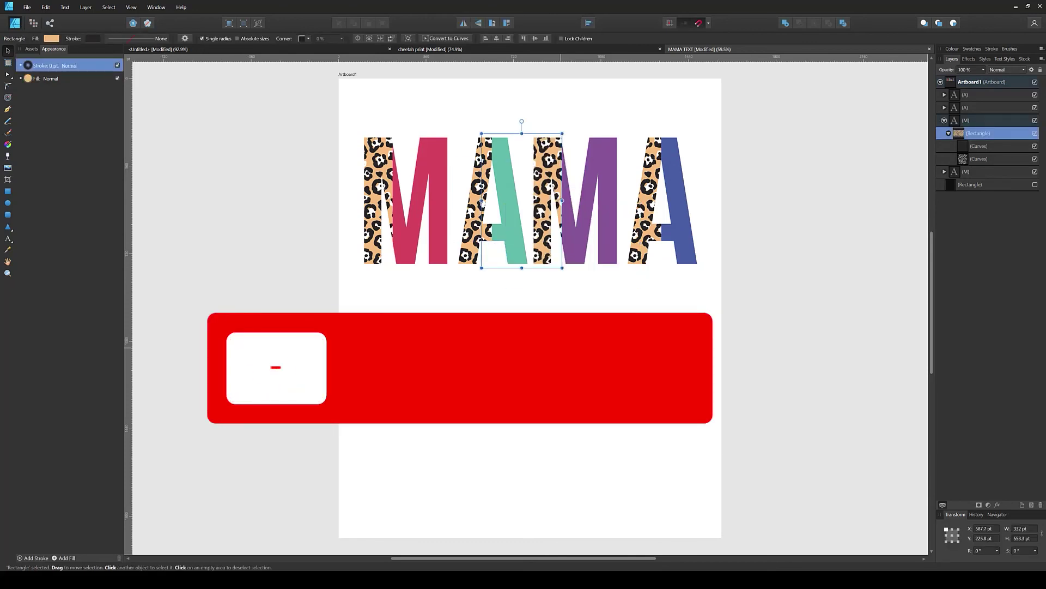
pyautogui.hotkey('ctrl', 'd')
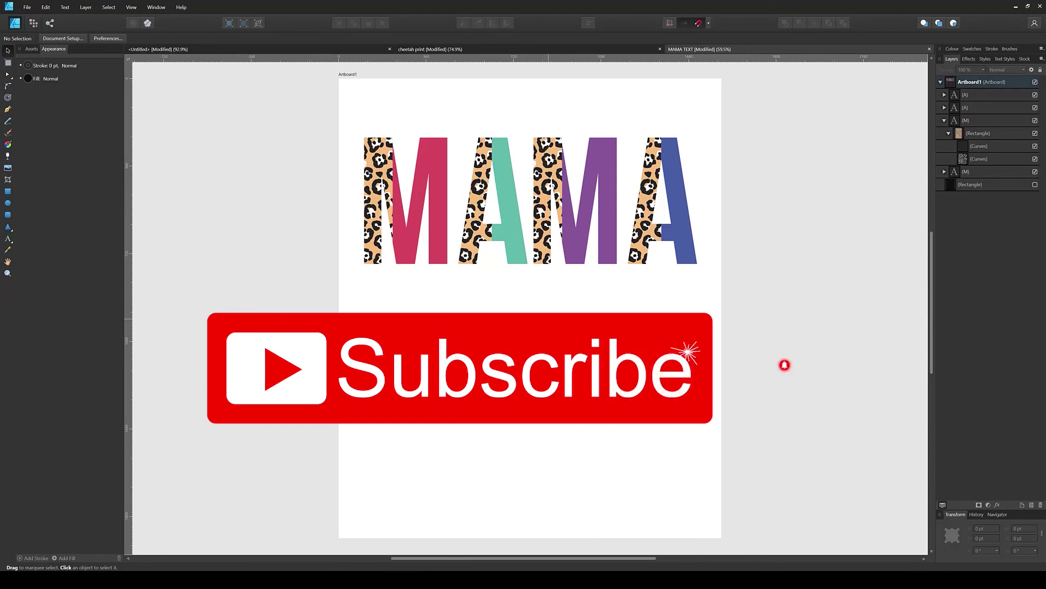